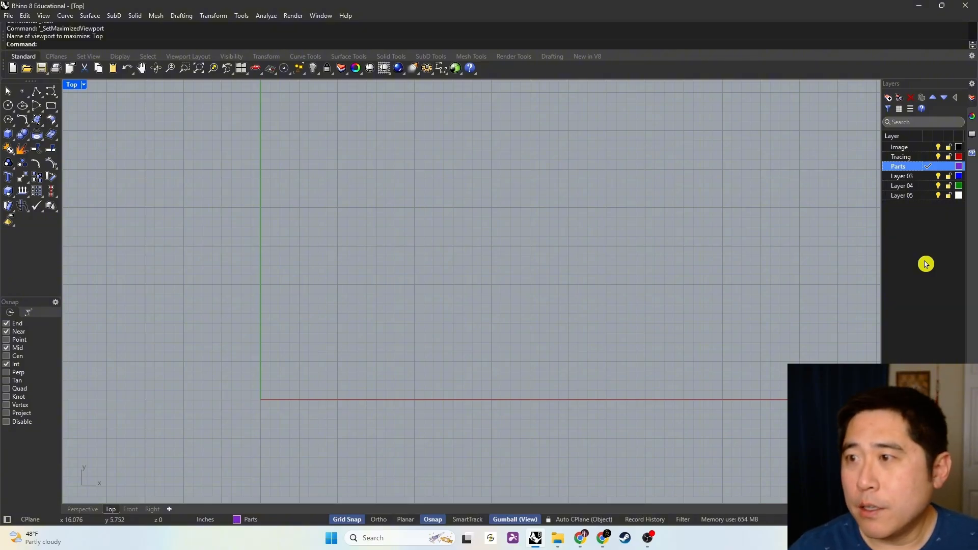
- Add three sublayers named Walnut, Cherry and Maple under the Parts layer
{"action": "left_click", "coordinate": [901, 100]}
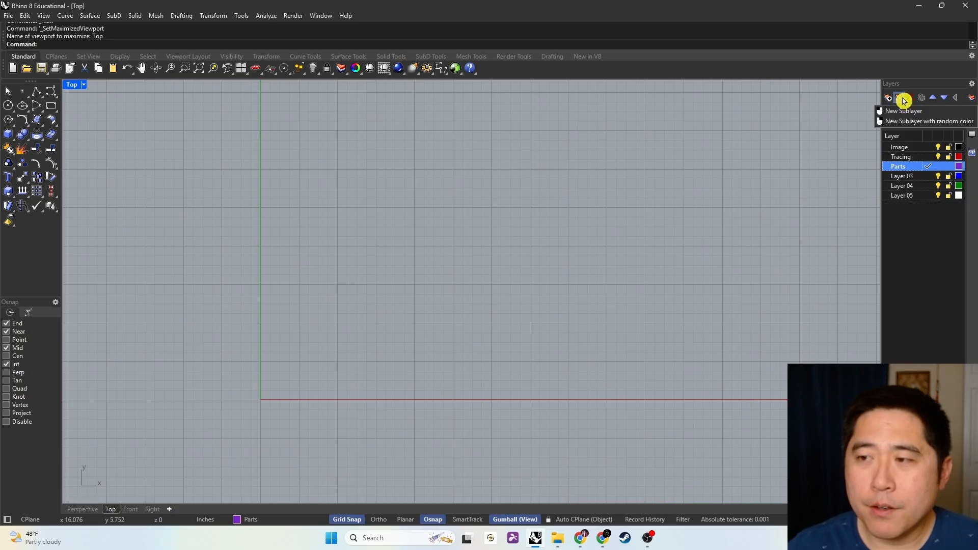
{"action": "left_click", "coordinate": [904, 111]}
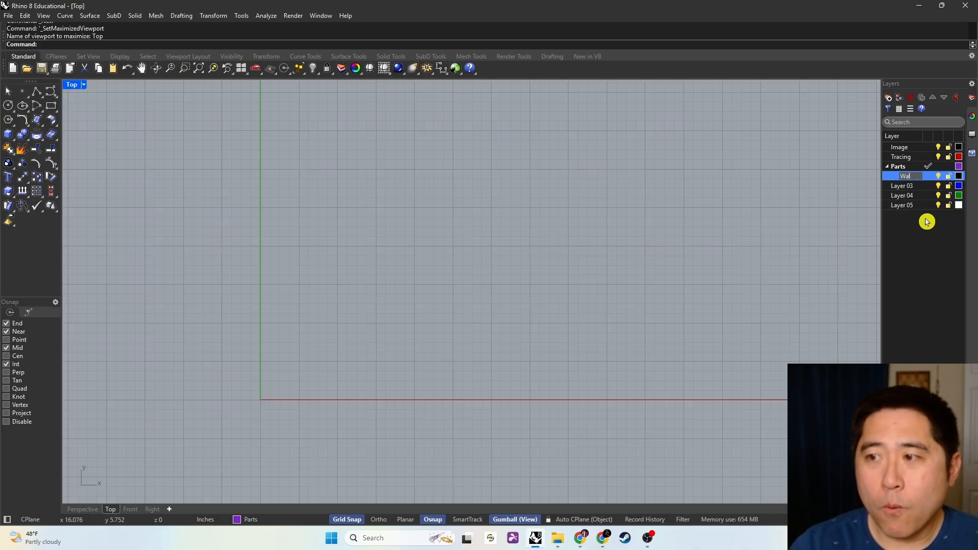
{"action": "type", "text": "Walnut"}
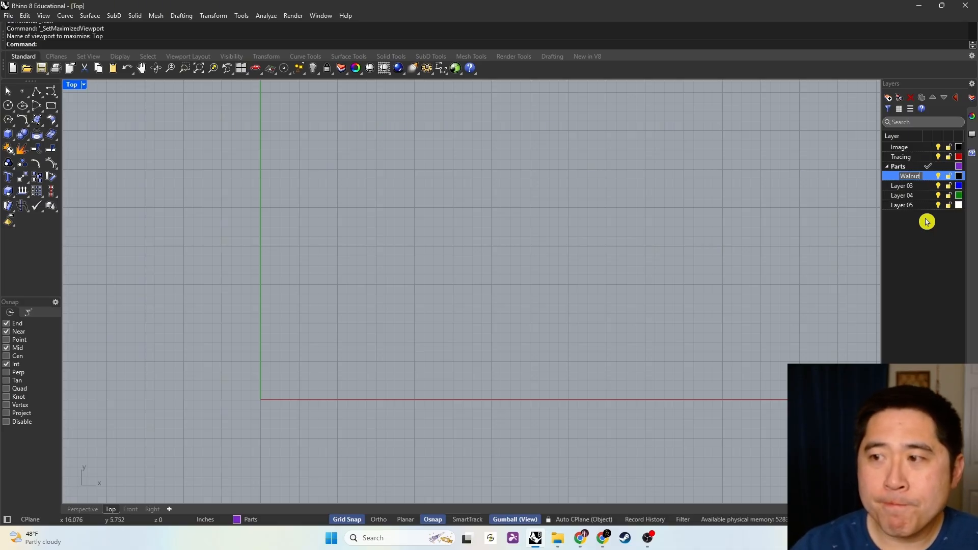
{"action": "left_click", "coordinate": [888, 100]}
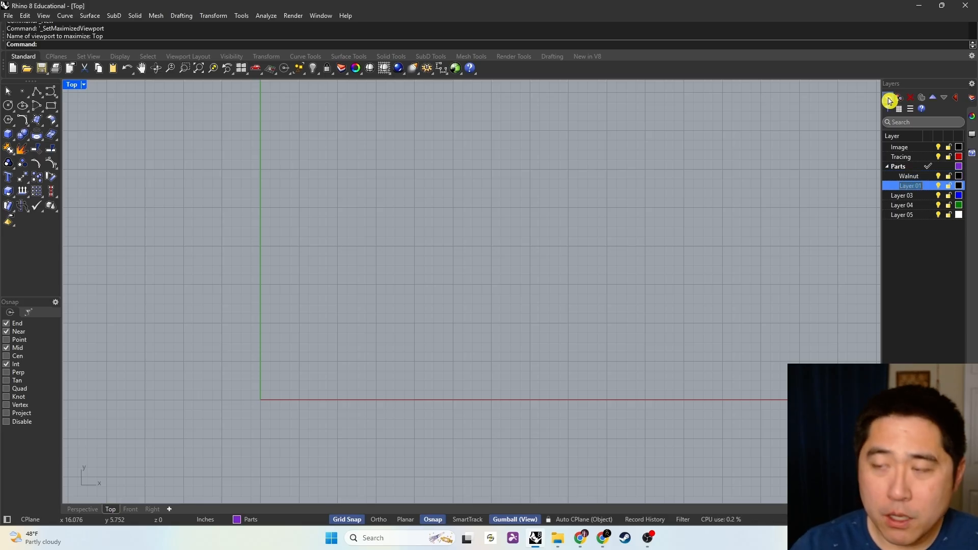
{"action": "left_click", "coordinate": [889, 101]}
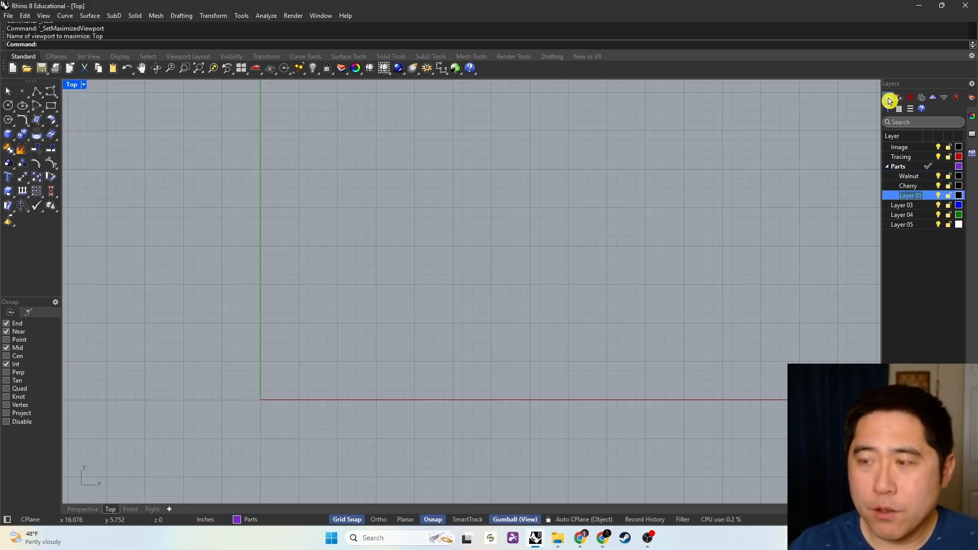
{"action": "type", "text": "Maple"}
{"action": "left_click", "coordinate": [927, 284]}
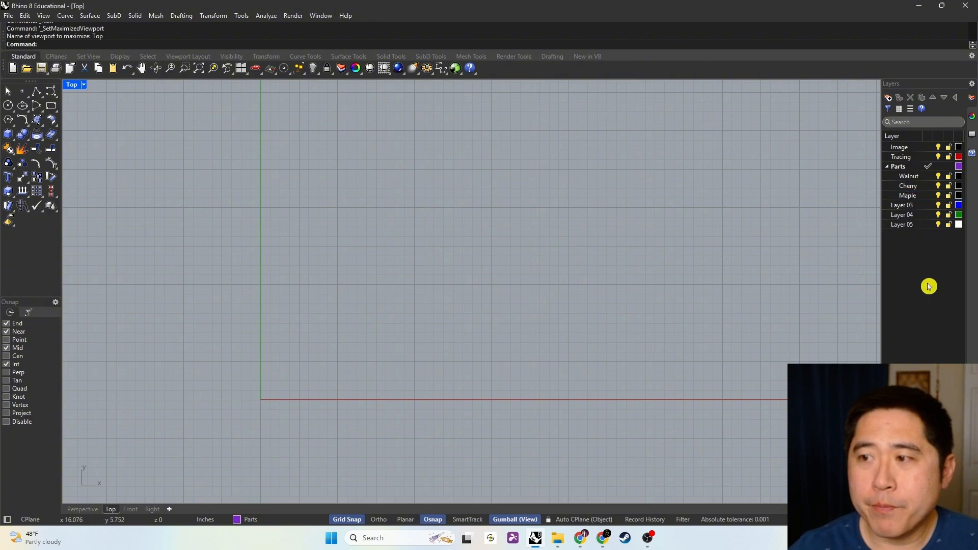
{"action": "left_click", "coordinate": [906, 166]}
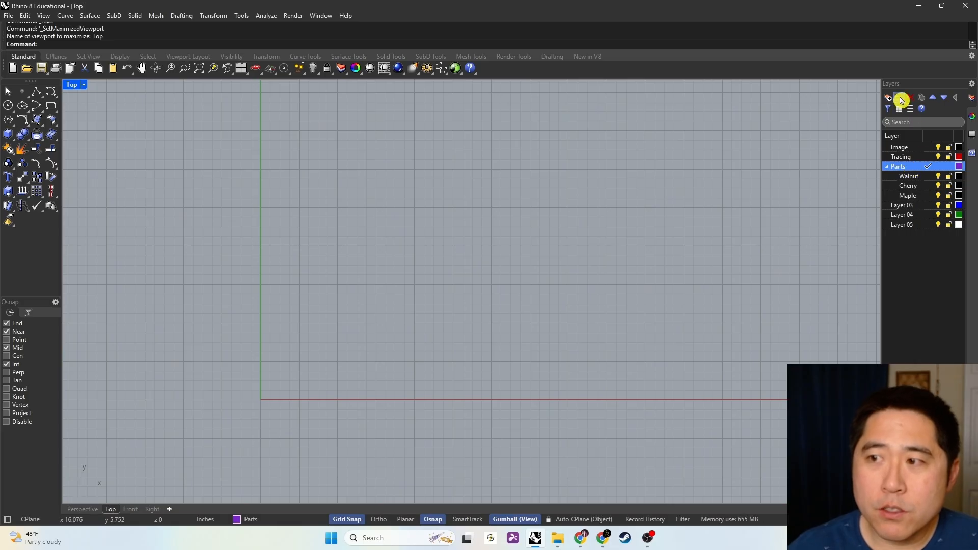
{"action": "left_click", "coordinate": [909, 176]}
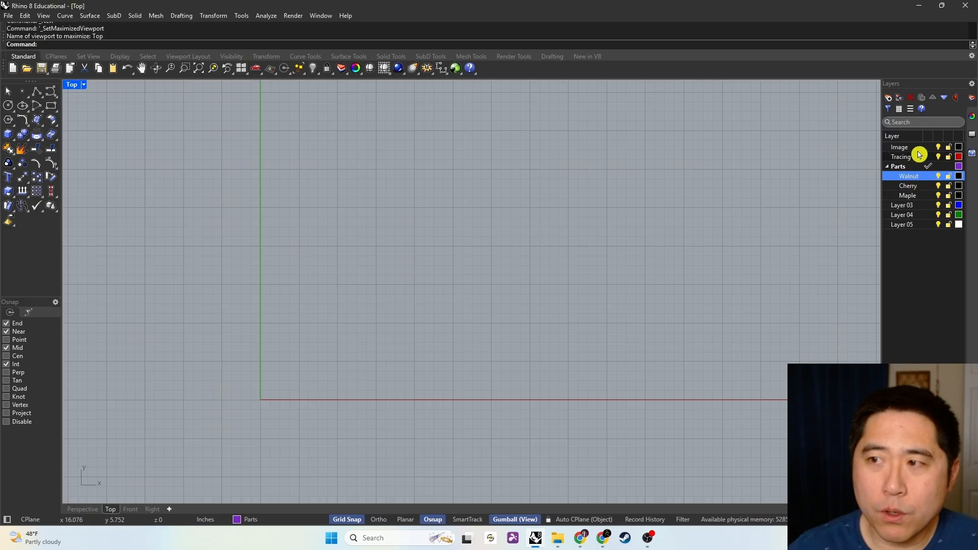
{"action": "left_click", "coordinate": [899, 97]}
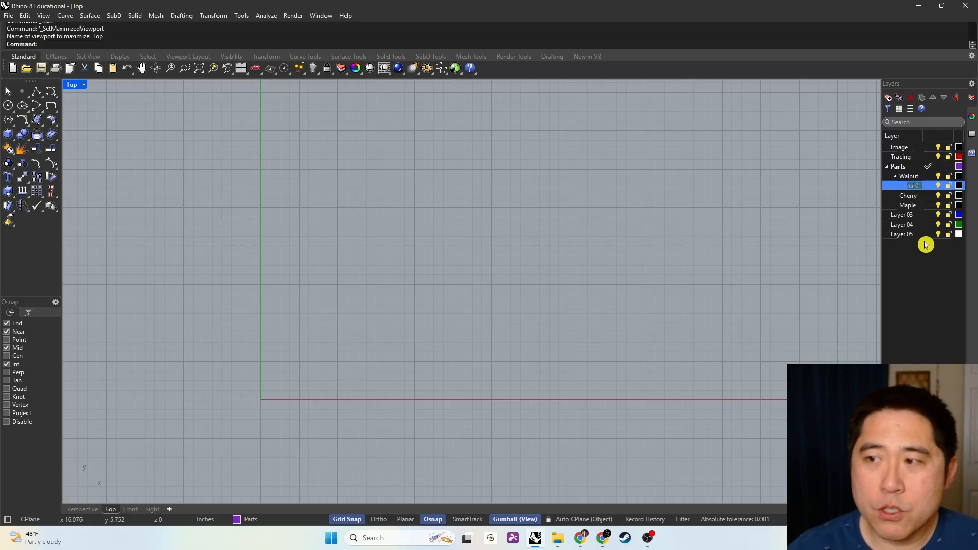
{"action": "right_click", "coordinate": [912, 186]}
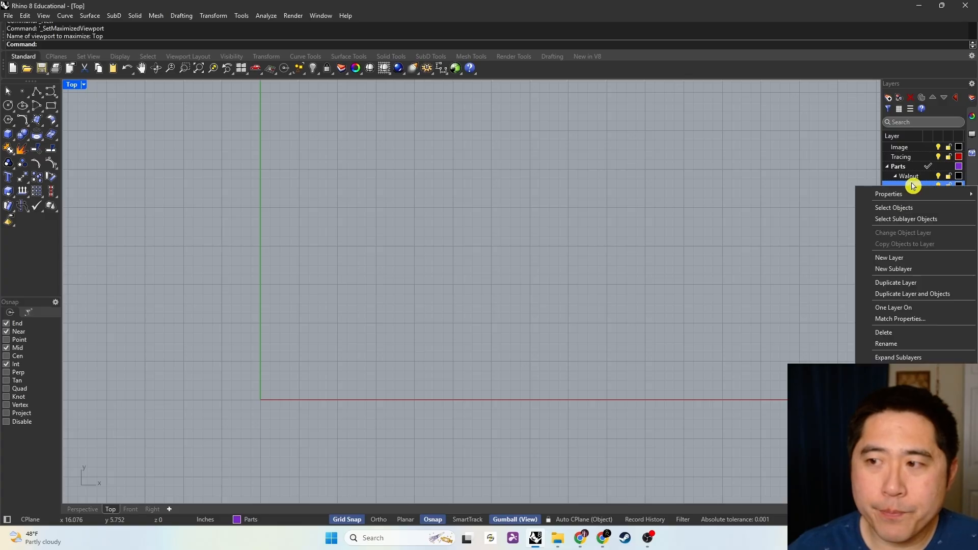
{"action": "left_click", "coordinate": [911, 337]}
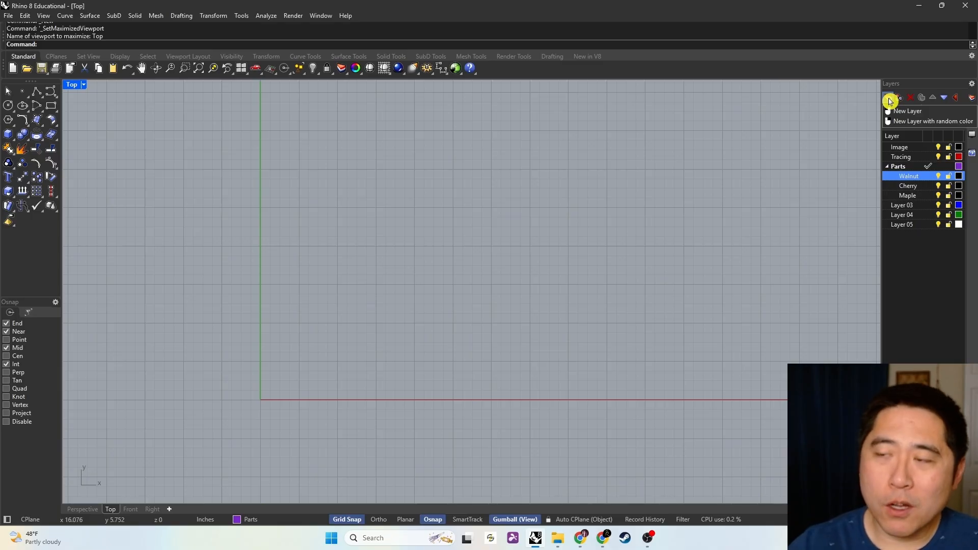
- Rename Layer 03 as Rendering and add sublayers named Walnut, Cherry and Maple under it
{"action": "left_click", "coordinate": [908, 205]}
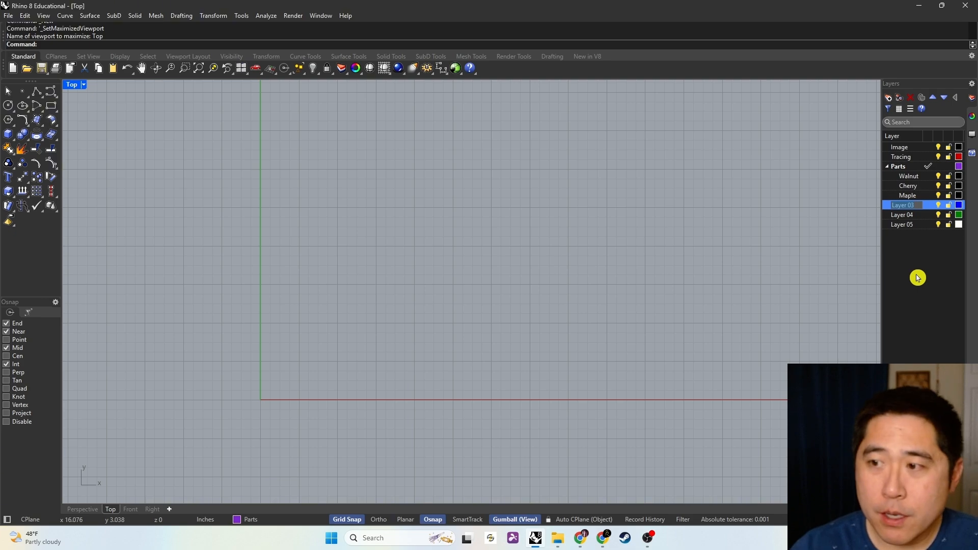
{"action": "type", "text": "Rendering"}
{"action": "key", "text": "Return"}
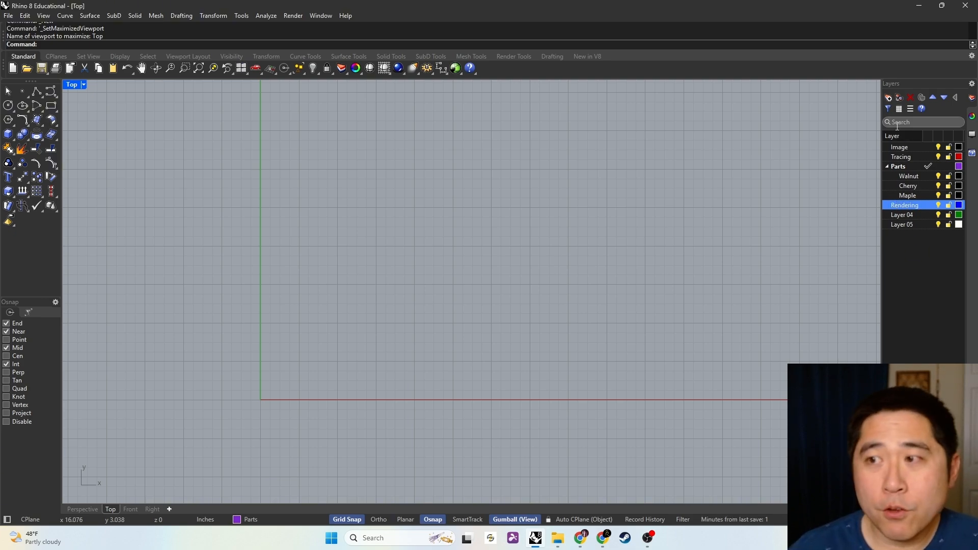
{"action": "left_click", "coordinate": [900, 99]}
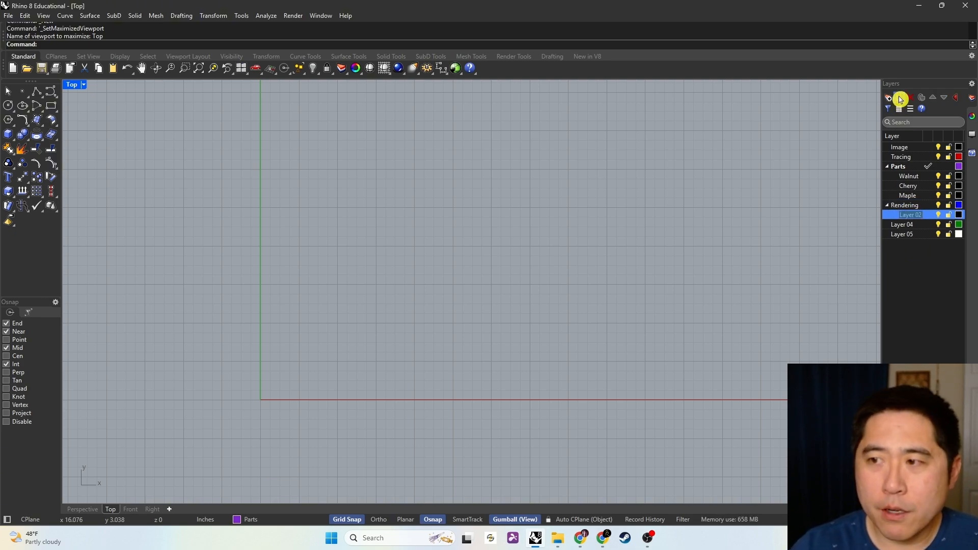
{"action": "type", "text": "Walnut"}
{"action": "left_click", "coordinate": [889, 99]}
{"action": "type", "text": "Cherry"}
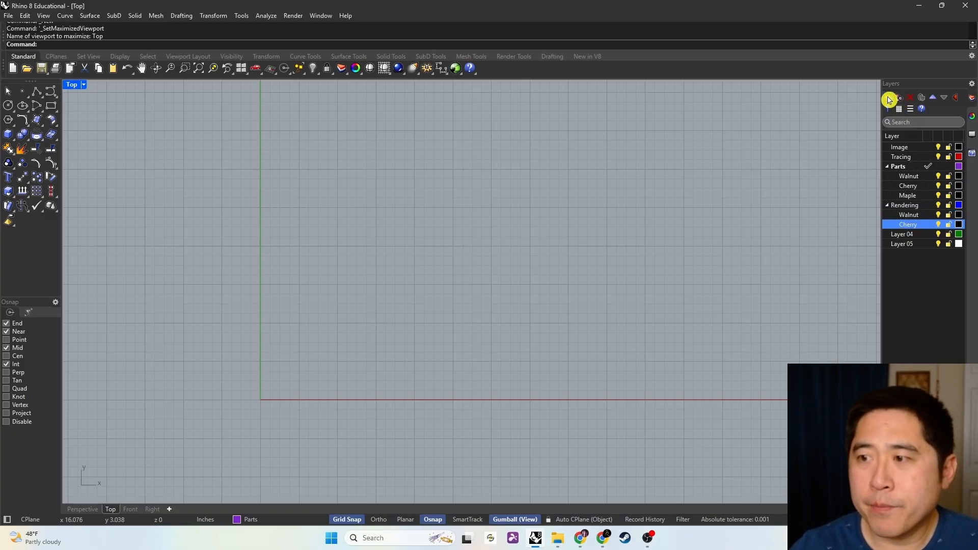
{"action": "left_click", "coordinate": [888, 99]}
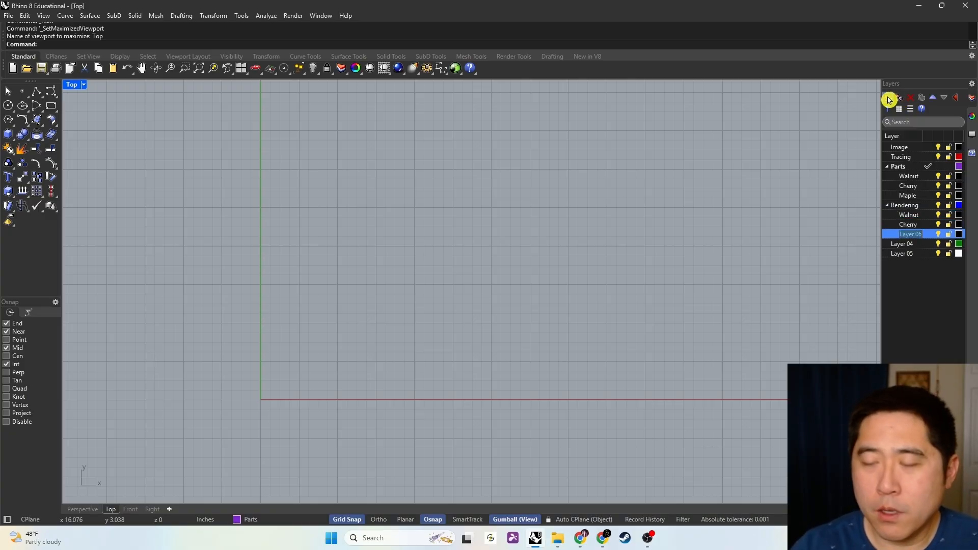
- Rename Layer 04 as Notes and Layer 05 as Scratch
{"action": "double_click", "coordinate": [908, 243]}
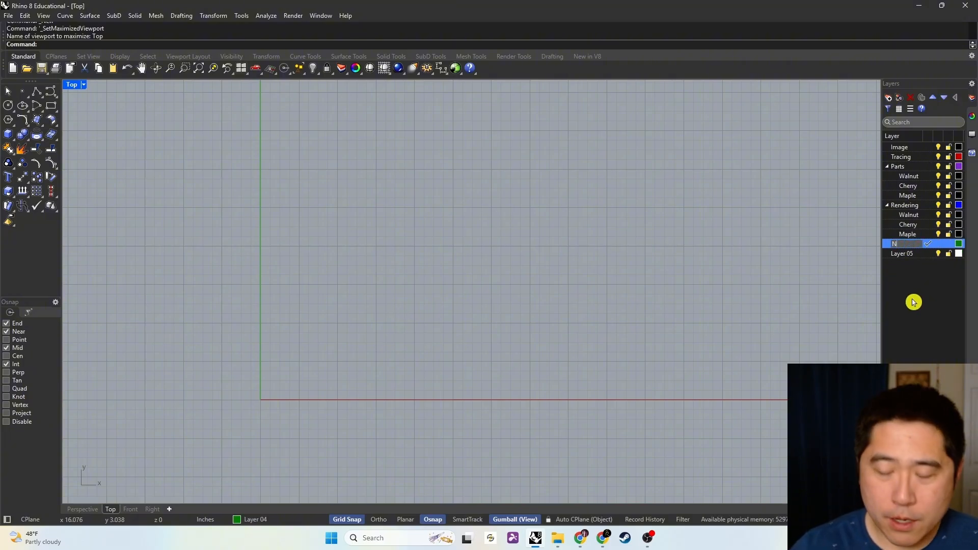
{"action": "double_click", "coordinate": [904, 253]}
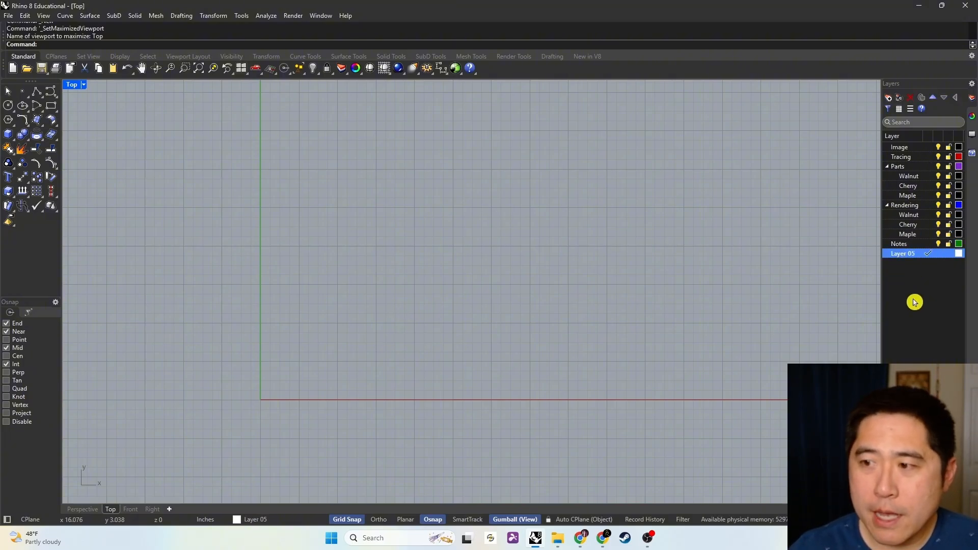
{"action": "left_click", "coordinate": [904, 254]}
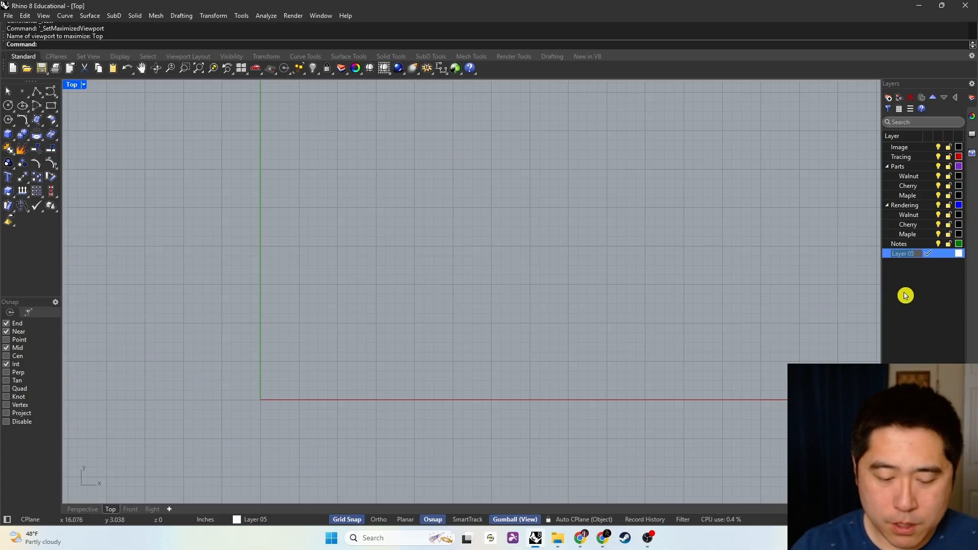
{"action": "type", "text": "Scratch"}
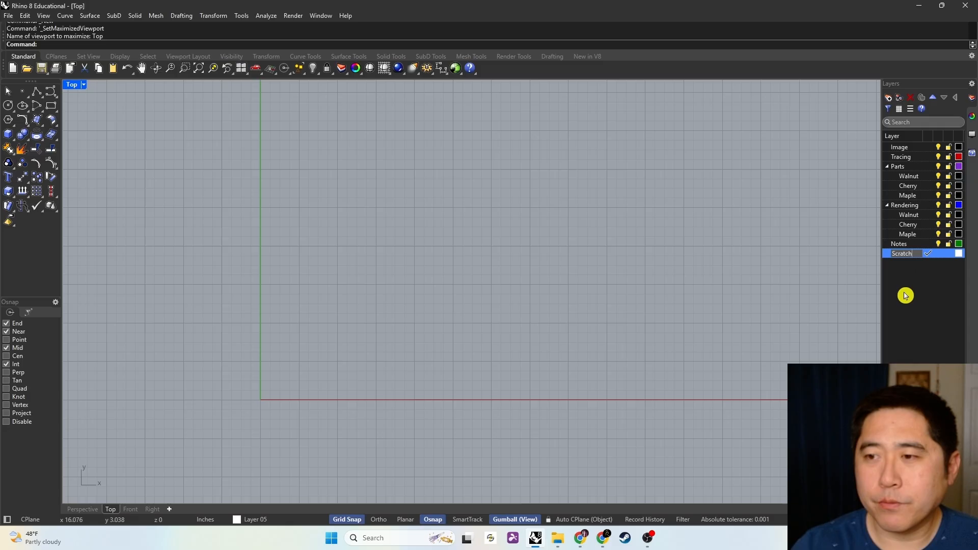
{"action": "key", "text": "Return"}
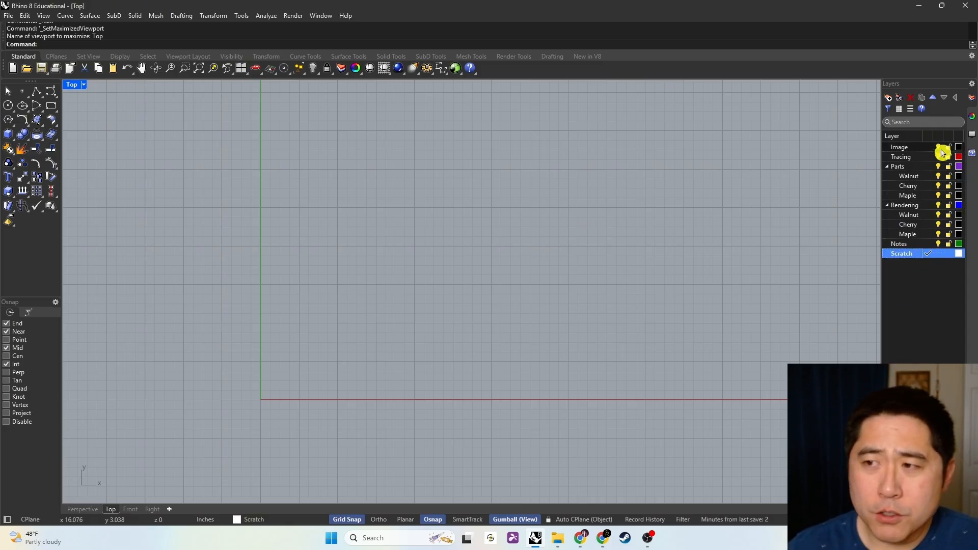
- Set the Parts layer's color to Black and its Walnut sublayer's color to Brown
{"action": "left_click", "coordinate": [959, 168]}
{"action": "left_click", "coordinate": [959, 167]}
{"action": "left_click", "coordinate": [356, 203]}
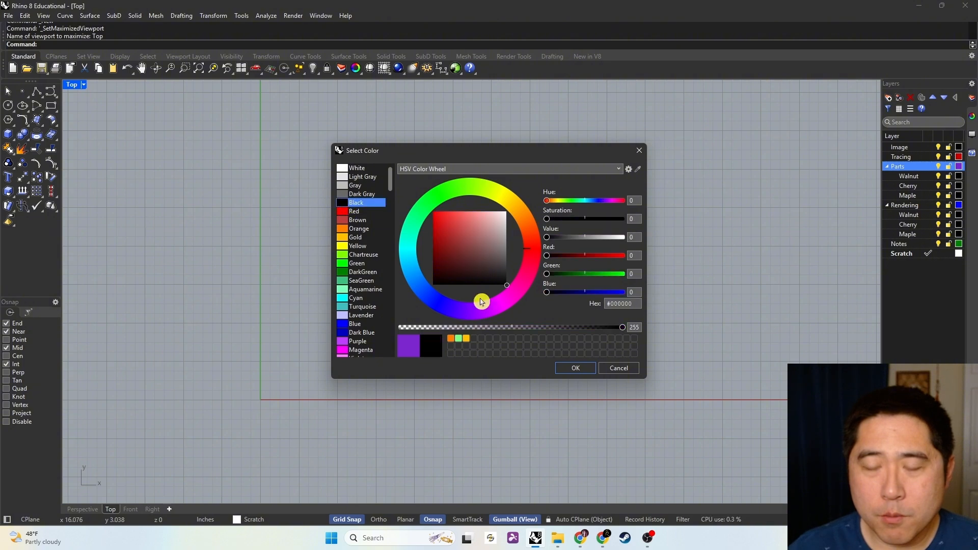
{"action": "left_click", "coordinate": [566, 367]}
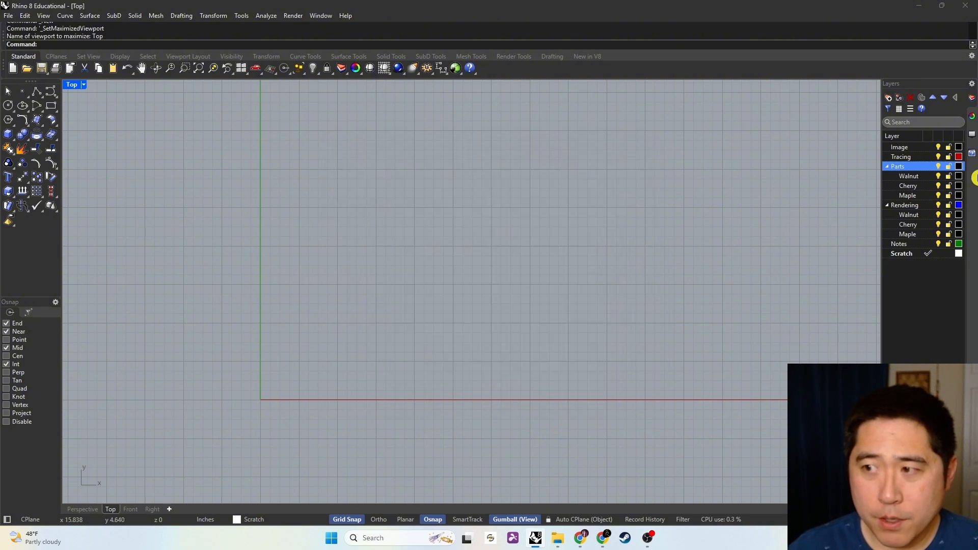
{"action": "left_click", "coordinate": [958, 176]}
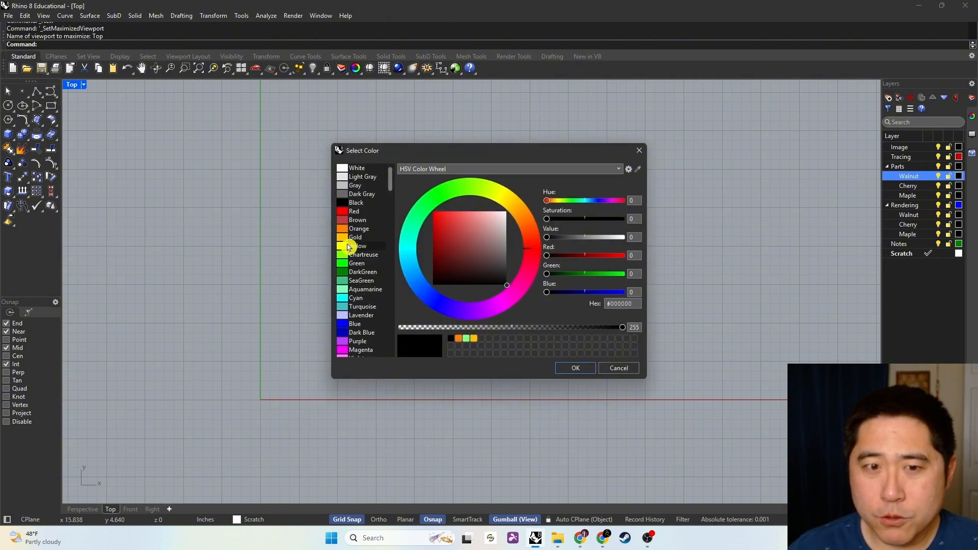
{"action": "left_click", "coordinate": [351, 220]}
{"action": "left_click", "coordinate": [575, 367]}
- Under Parts, set the Cherry sublayer's color to the light Red shade and the Maple sublayer's to Light Gray
{"action": "left_click", "coordinate": [958, 185]}
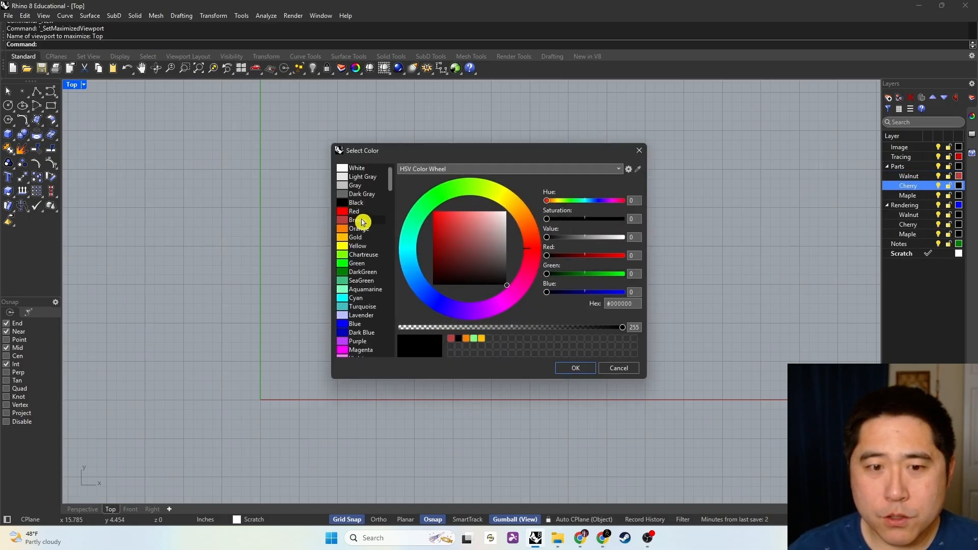
{"action": "scroll", "coordinate": [363, 219], "scroll_direction": "down", "scroll_amount": 5}
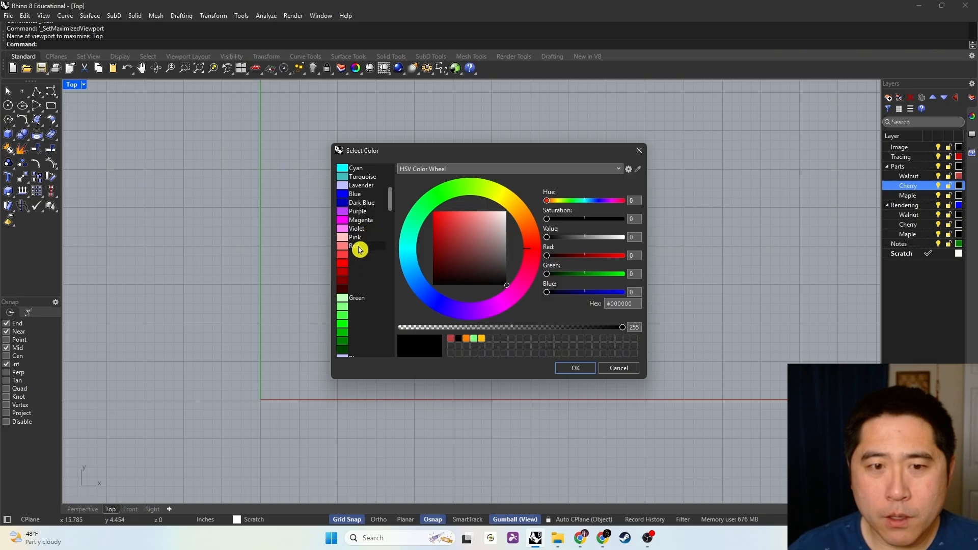
{"action": "left_click", "coordinate": [359, 248]}
{"action": "left_click", "coordinate": [575, 367]}
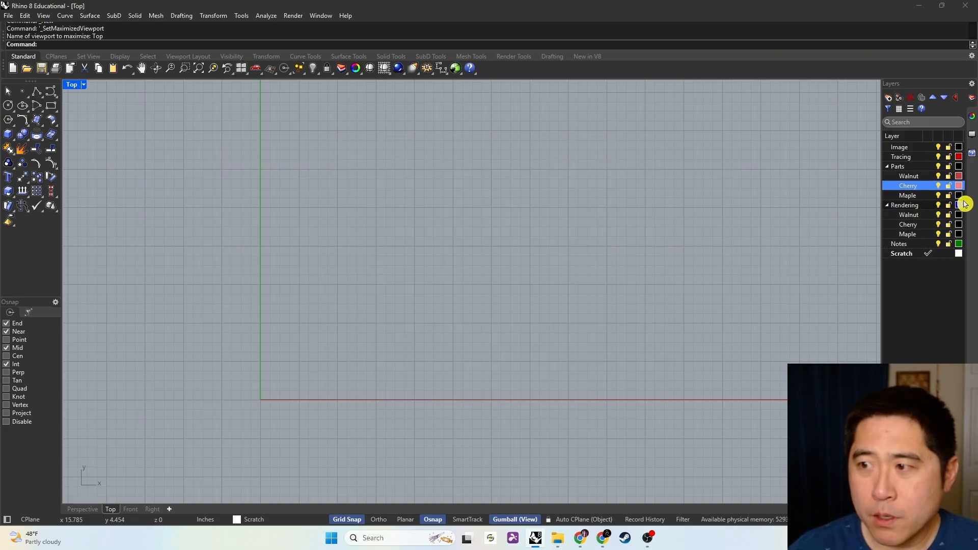
{"action": "left_click", "coordinate": [959, 196]}
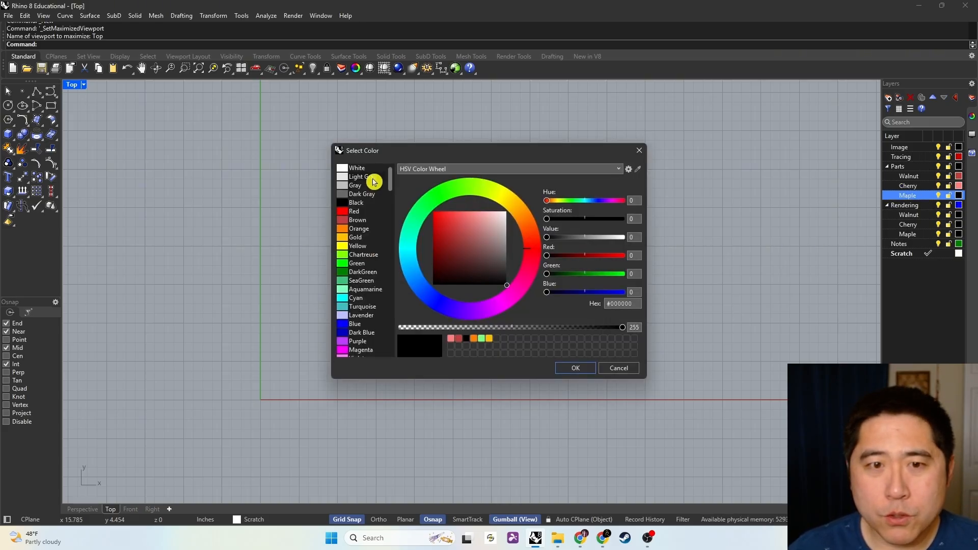
{"action": "left_click", "coordinate": [371, 177]}
{"action": "left_click", "coordinate": [575, 367]}
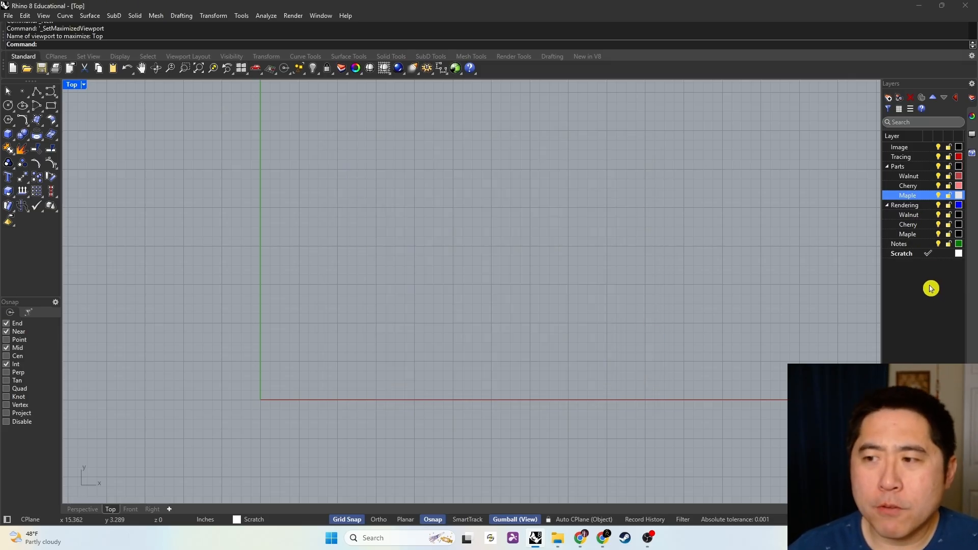
- Set the Notes layer's color to Purple
{"action": "left_click", "coordinate": [959, 244]}
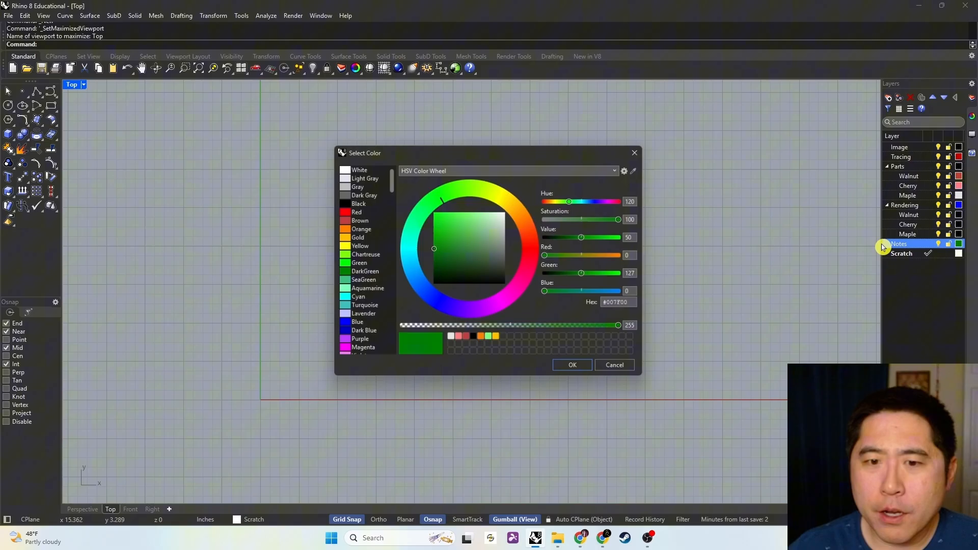
{"action": "left_click", "coordinate": [361, 341]}
{"action": "left_click", "coordinate": [578, 368]}
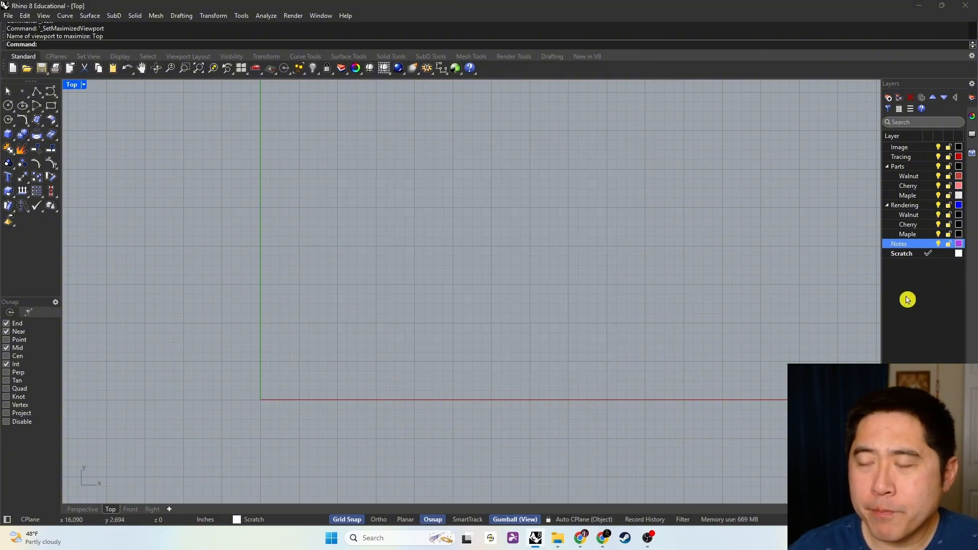
- Make Image the current layer and save the file as a template named "_Marquetry and Inlay"
{"action": "left_click", "coordinate": [927, 148]}
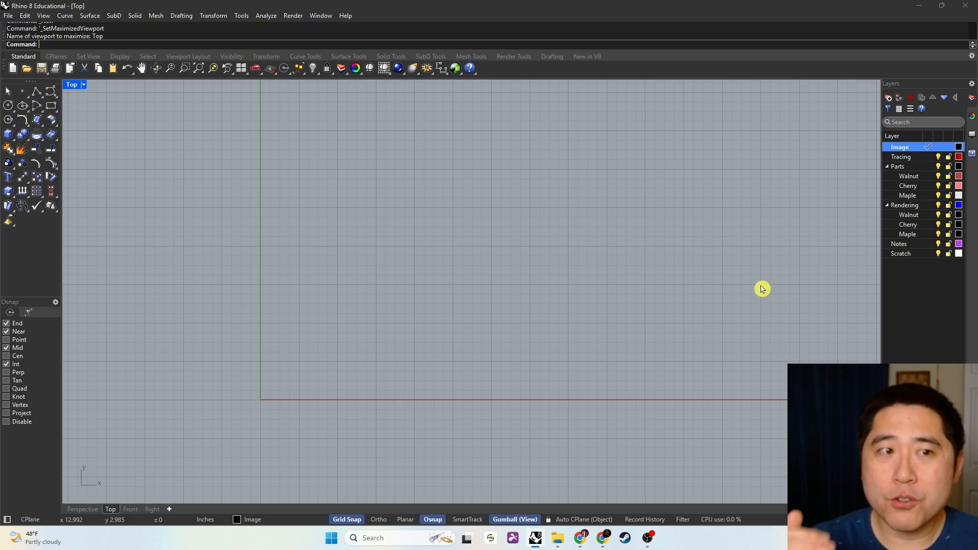
{"action": "key", "text": "ctrl+shift+s"}
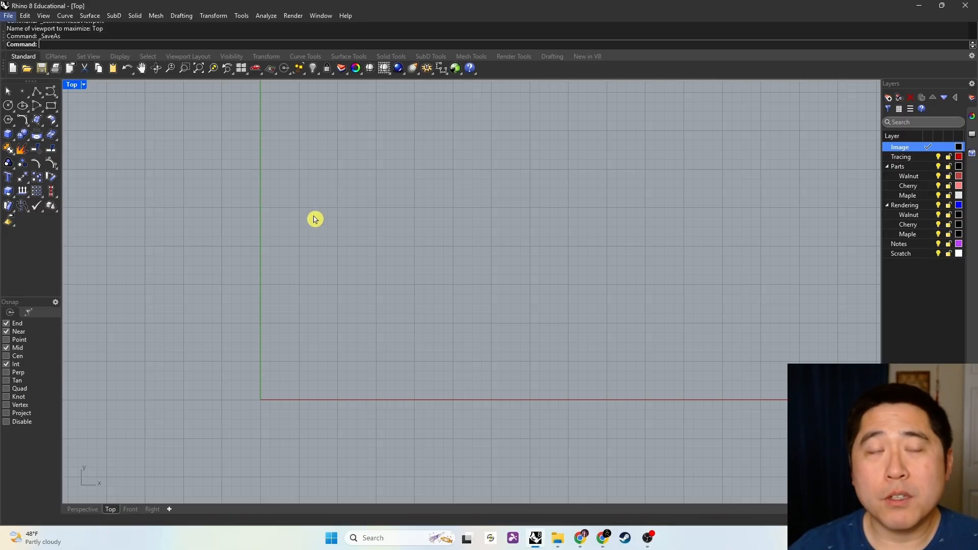
{"action": "left_click", "coordinate": [9, 17]}
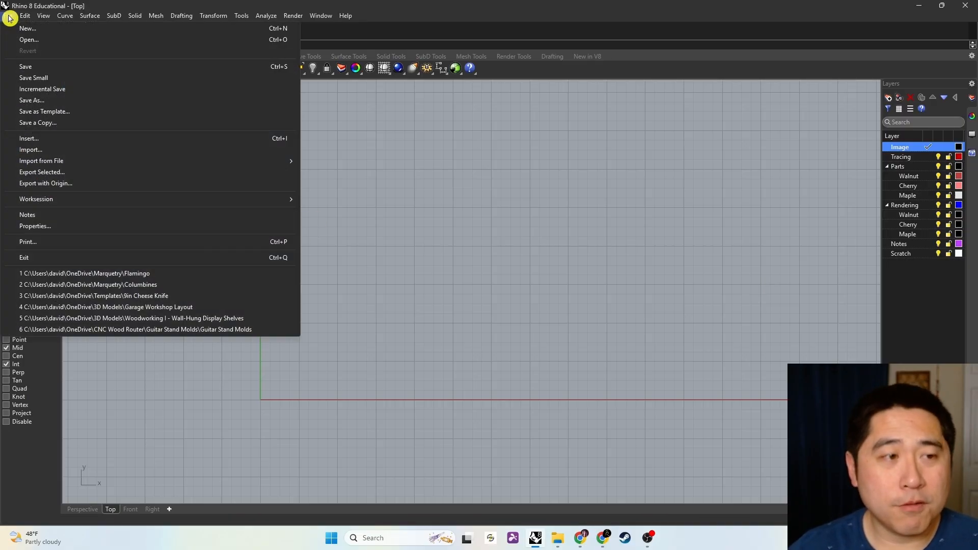
{"action": "left_click", "coordinate": [84, 113]}
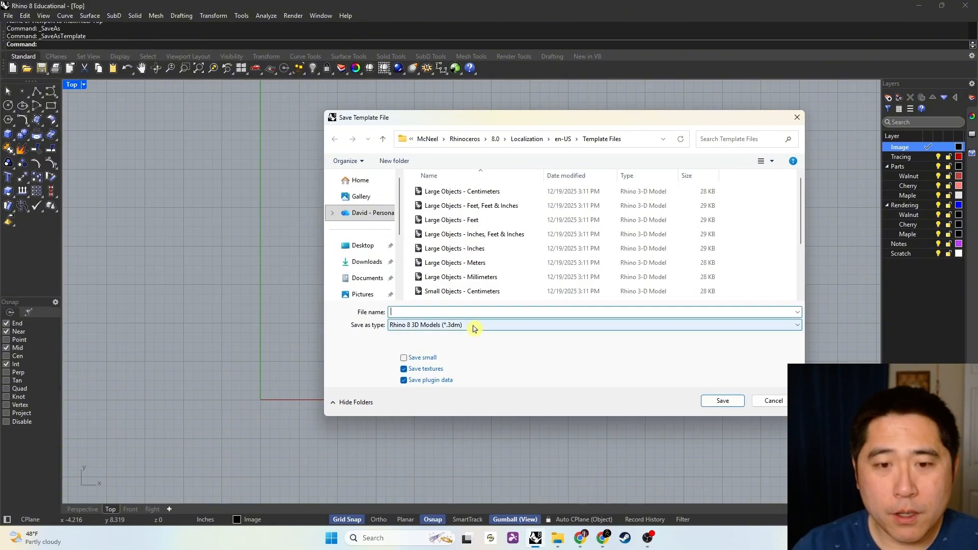
{"action": "type", "text": "Ma"}
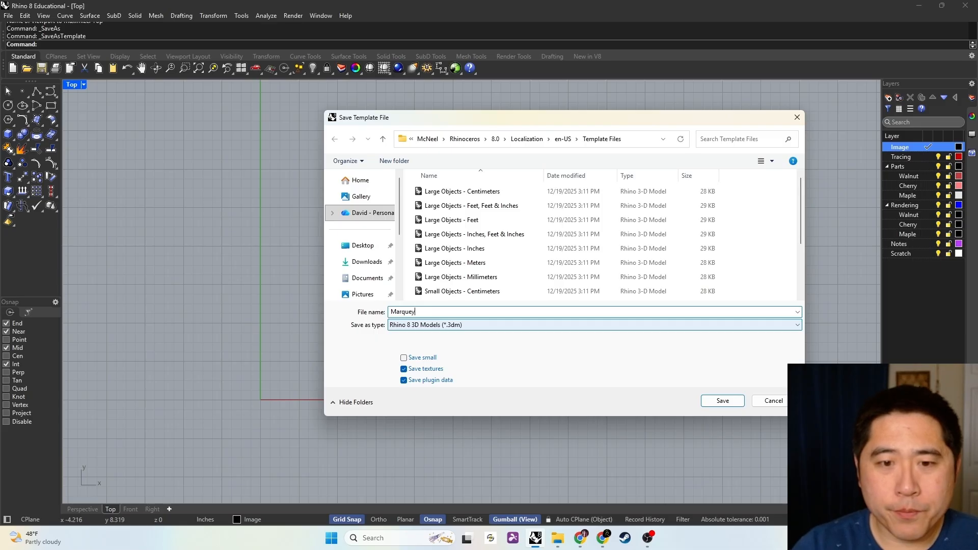
{"action": "type", "text": "rquetry and Inlay"}
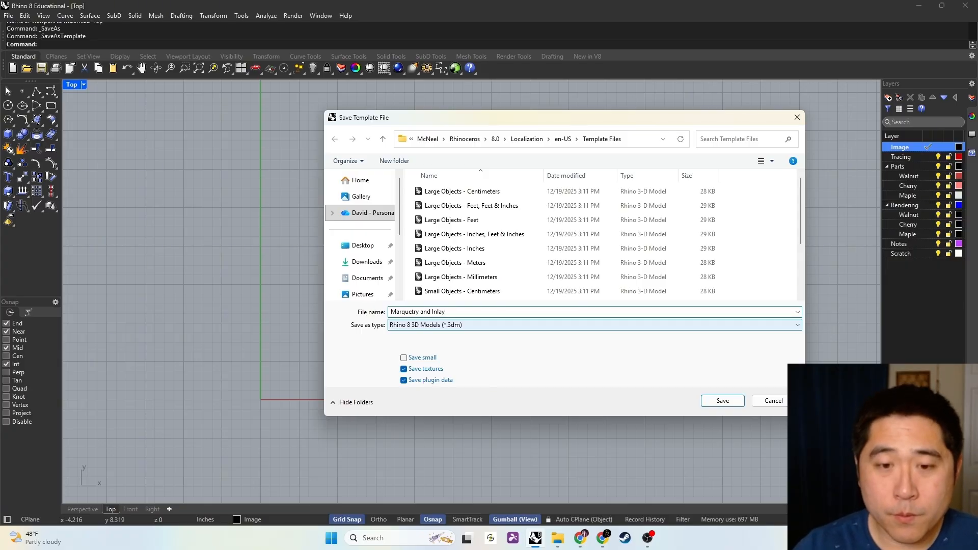
{"action": "type", "text": "_"}
{"action": "left_click", "coordinate": [721, 400]}
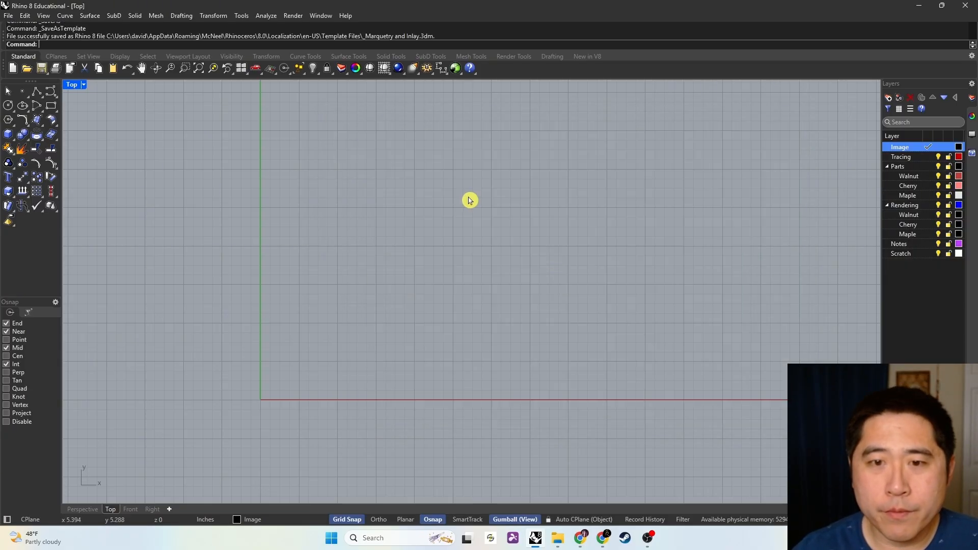
- Close and relaunch Rhino 8, and start a new file from the _Marquetry and Inlay template
{"action": "left_click", "coordinate": [970, 4]}
{"action": "left_click", "coordinate": [498, 291]}
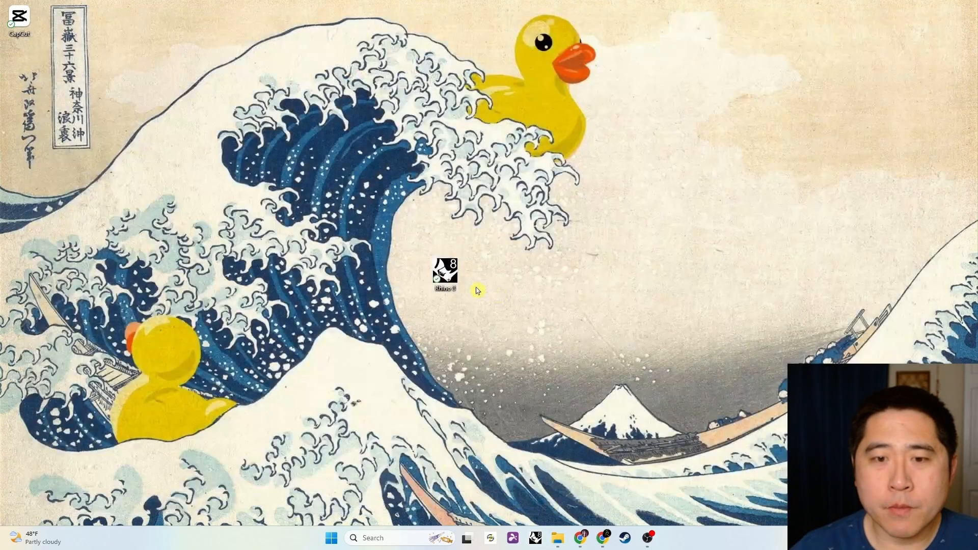
{"action": "double_click", "coordinate": [450, 276]}
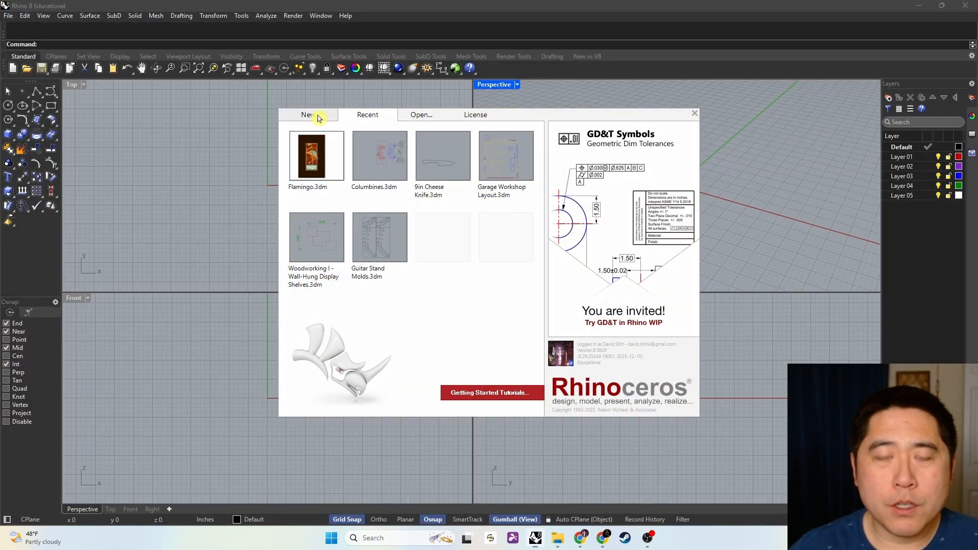
{"action": "left_click", "coordinate": [316, 116]}
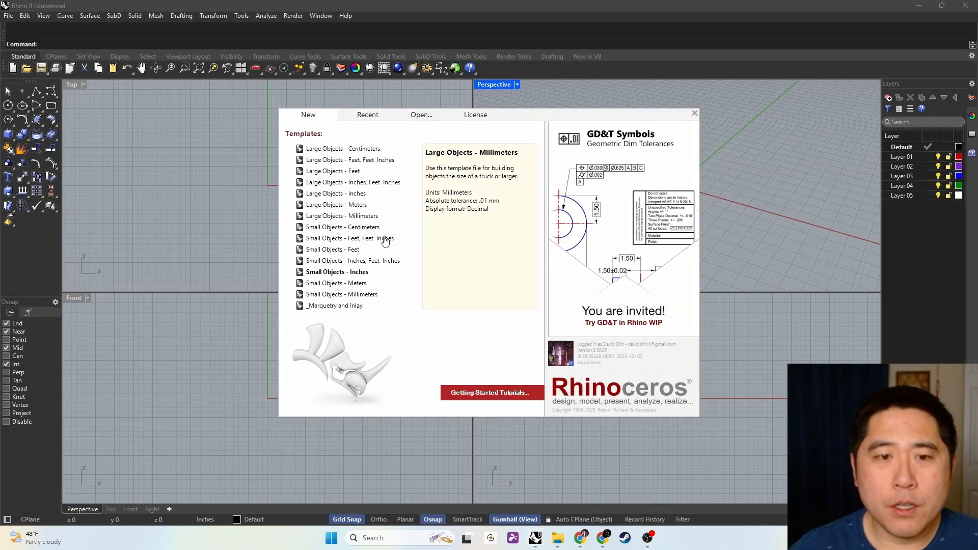
{"action": "left_click", "coordinate": [336, 306]}
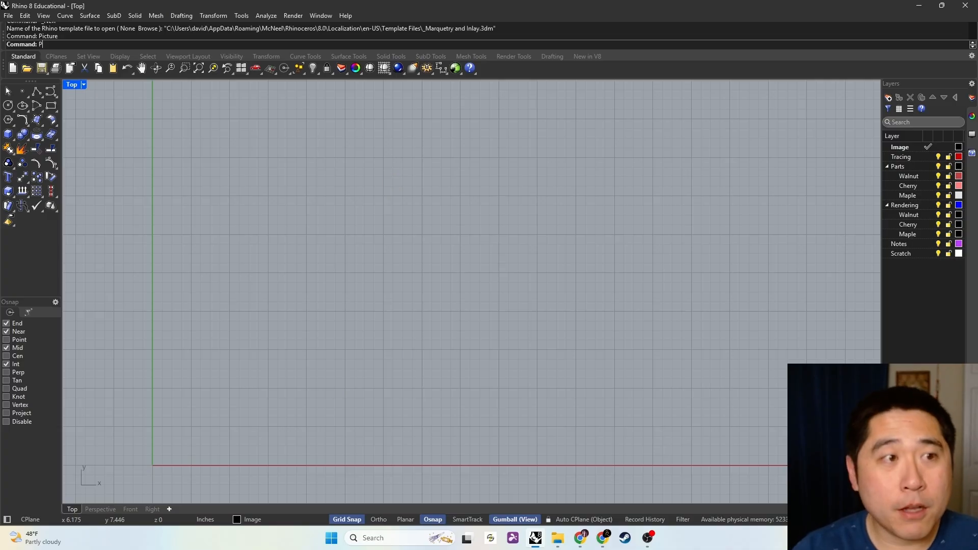
- Insert the Cool Duck picture with its first corner at the origin, sized about 8 inches square
{"action": "type", "text": "icture"}
{"action": "key", "text": "Return"}
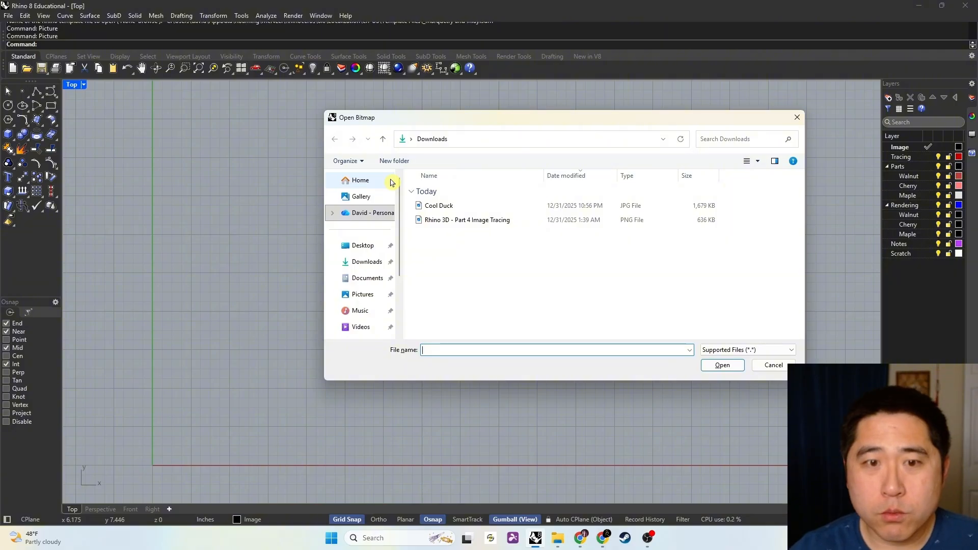
{"action": "left_click", "coordinate": [436, 205]}
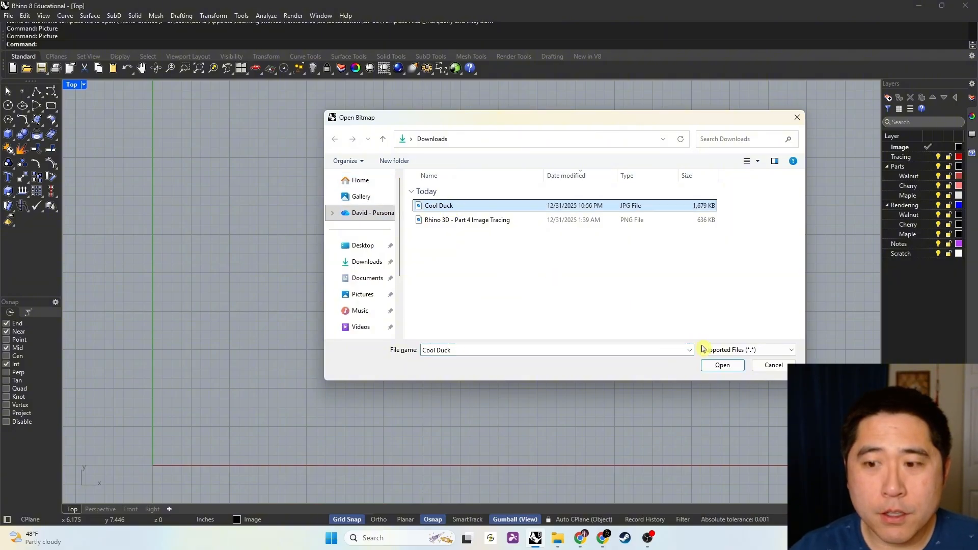
{"action": "left_click", "coordinate": [722, 365]}
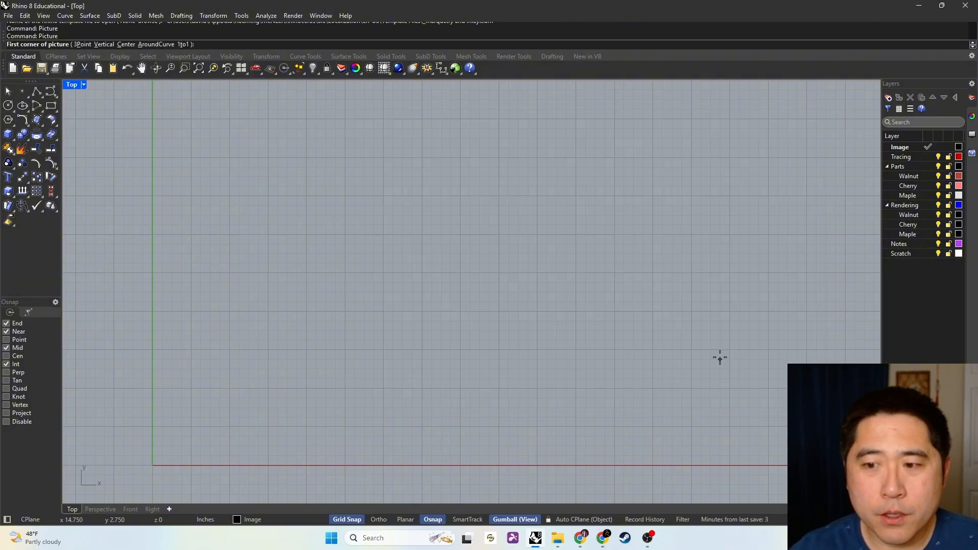
{"action": "left_click", "coordinate": [153, 464]}
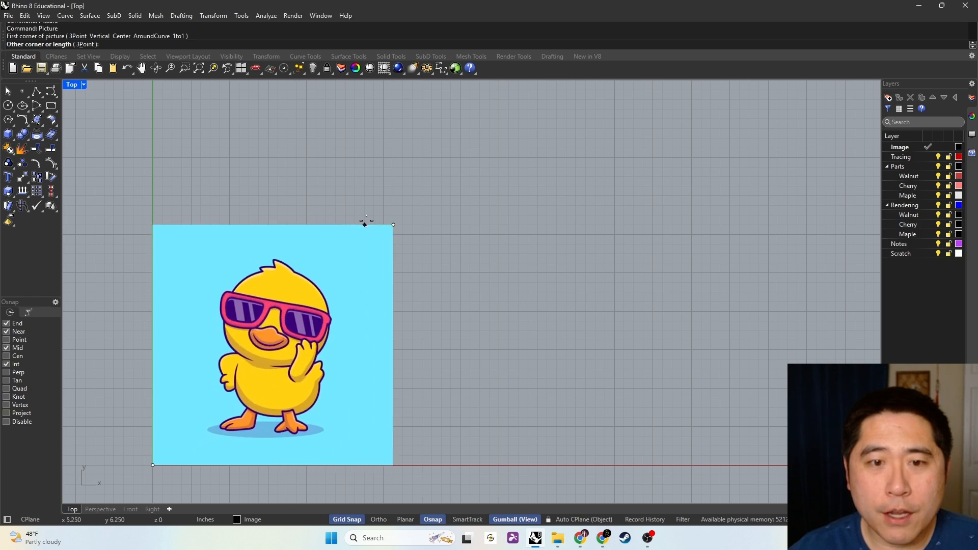
{"action": "left_click", "coordinate": [443, 161]}
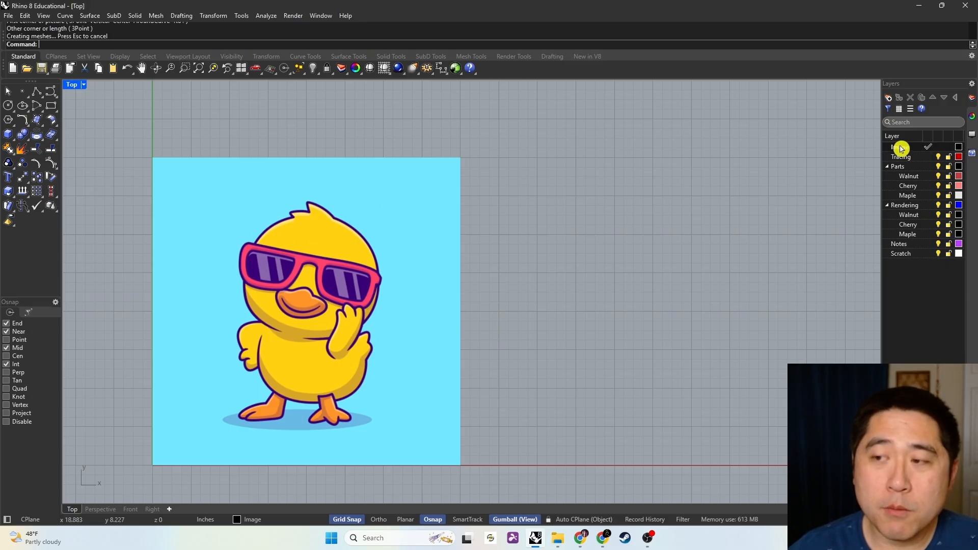
- Make Tracing the current layer and lock the Image layer
{"action": "left_click", "coordinate": [921, 157]}
{"action": "left_click", "coordinate": [929, 157]}
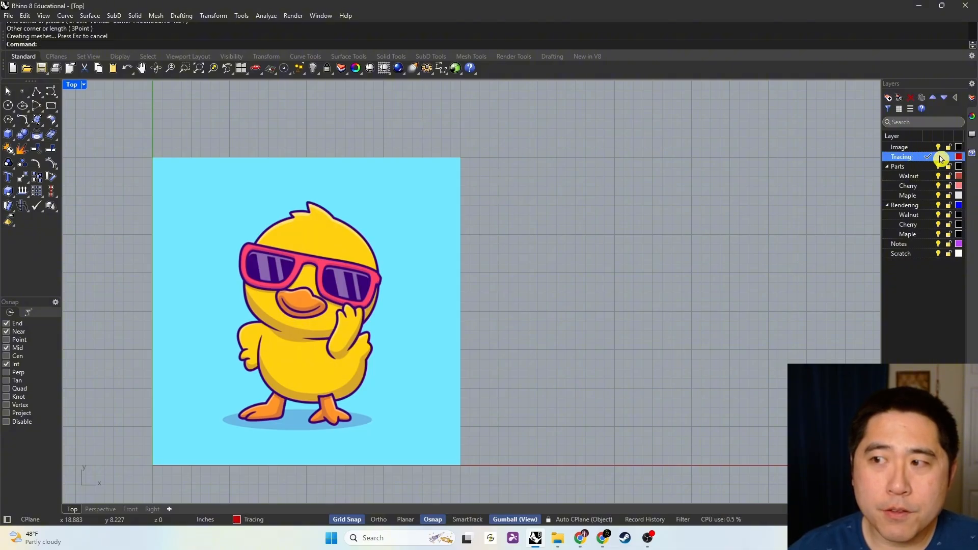
{"action": "left_click", "coordinate": [948, 147]}
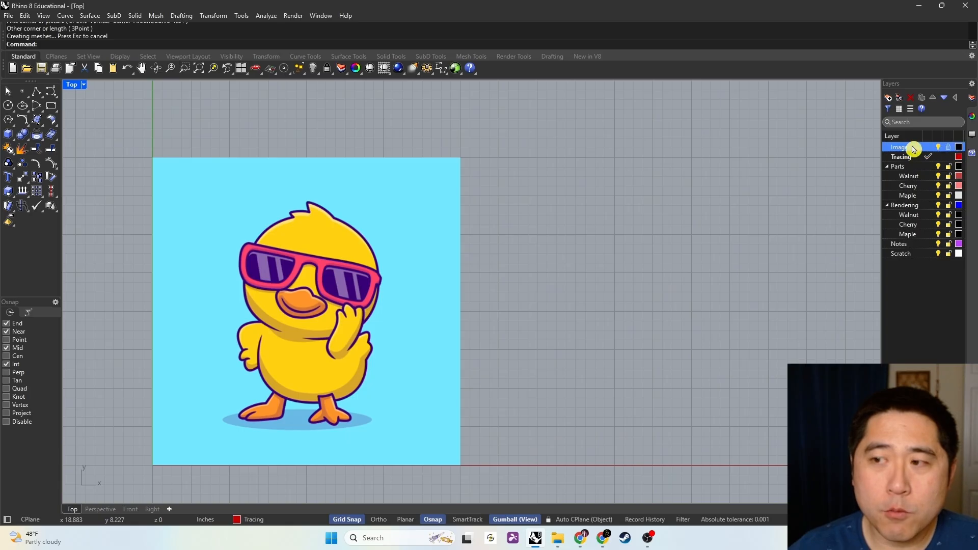
- Try moving the duck picture with the Image layer locked and with it unlocked
{"action": "left_click_drag", "start_coordinate": [244, 234], "coordinate": [379, 328]}
{"action": "left_click_drag", "start_coordinate": [199, 247], "coordinate": [319, 286]}
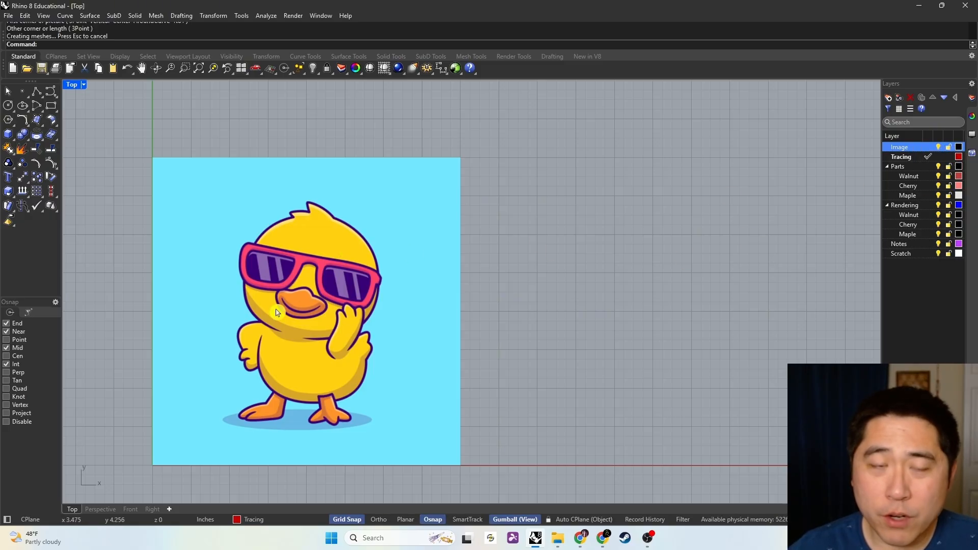
{"action": "left_click_drag", "start_coordinate": [282, 290], "coordinate": [301, 299]}
{"action": "left_click_drag", "start_coordinate": [431, 277], "coordinate": [290, 271]}
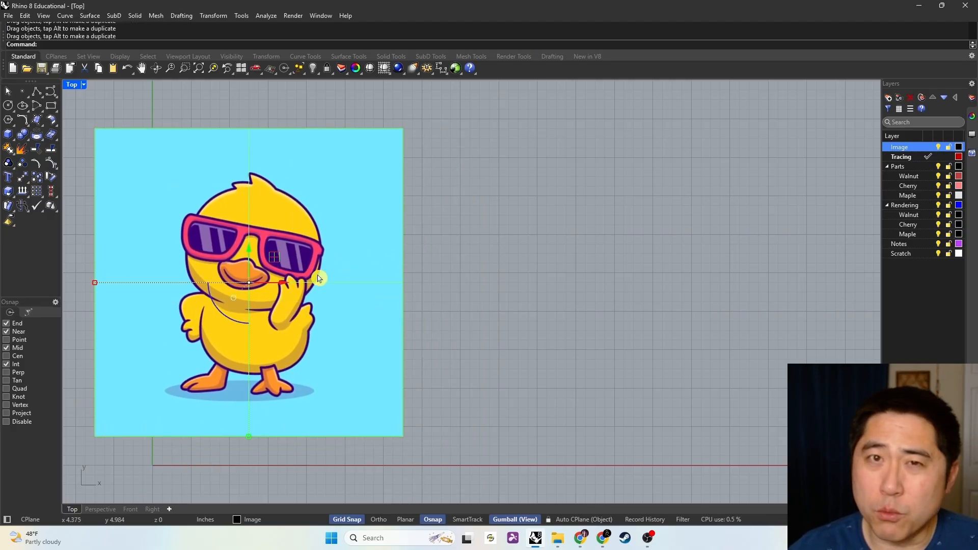
- Undo the moves of the duck picture and lock the Image layer again
{"action": "key", "text": "ctrl+z"}
{"action": "key", "text": "ctrl+z"}
{"action": "key", "text": "ctrl+z"}
{"action": "key", "text": "ctrl+z"}
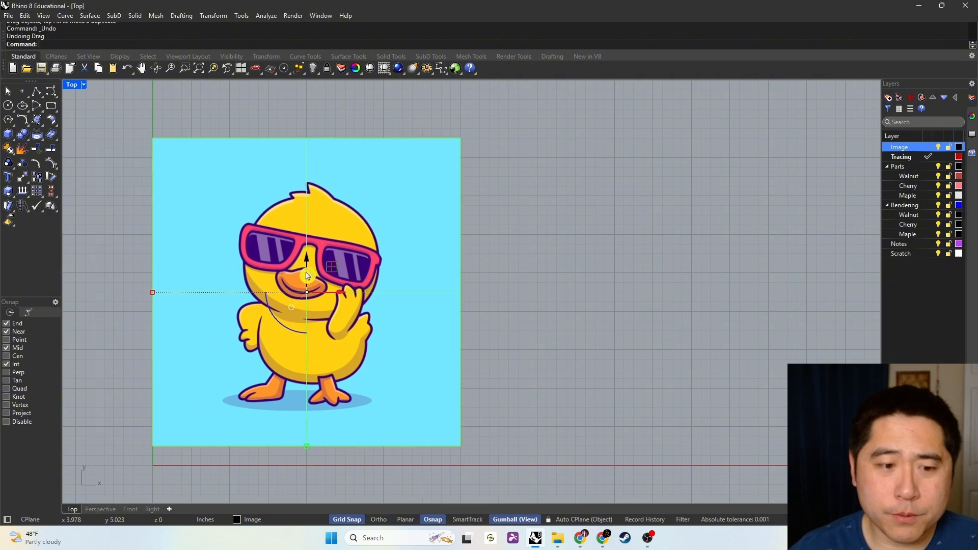
{"action": "key", "text": "ctrl+z"}
{"action": "key", "text": "ctrl+z"}
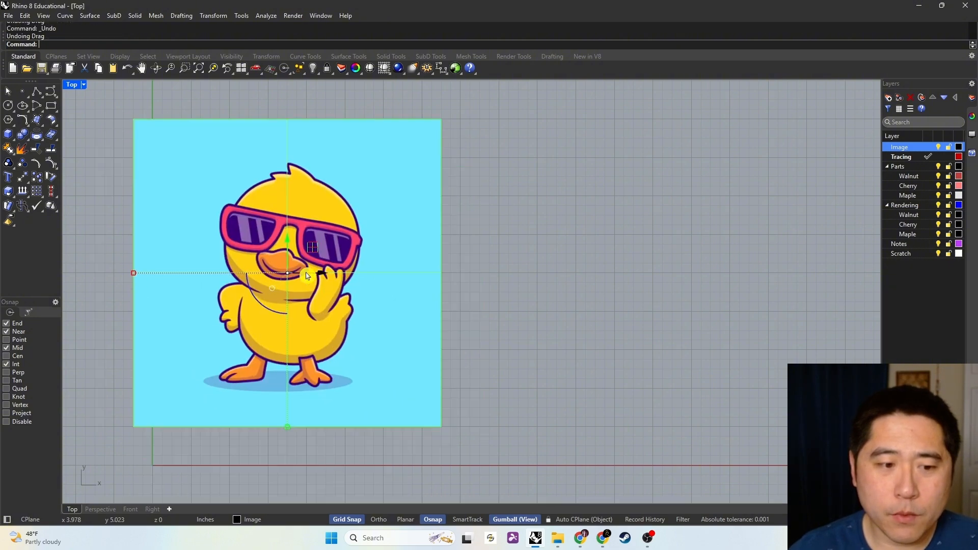
{"action": "left_click", "coordinate": [950, 148]}
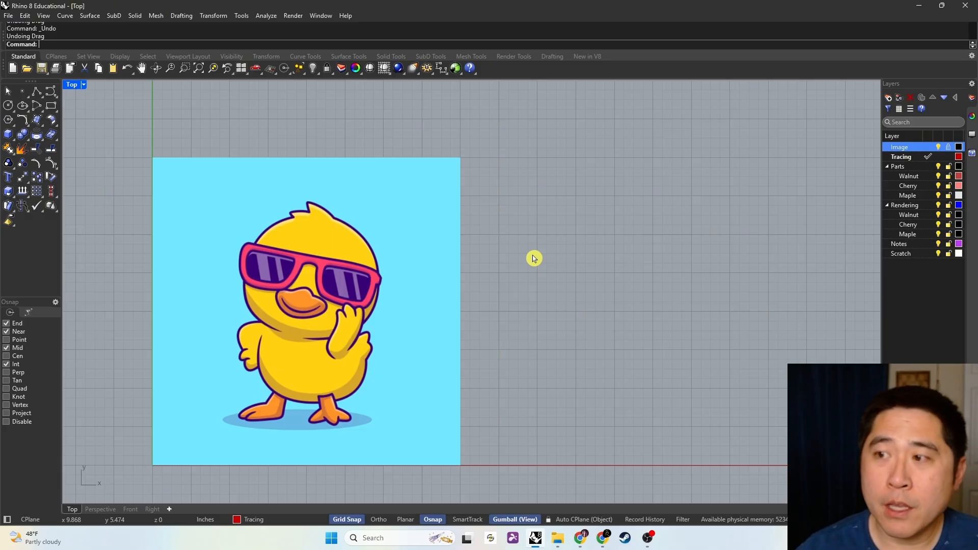
{"action": "left_click", "coordinate": [938, 146]}
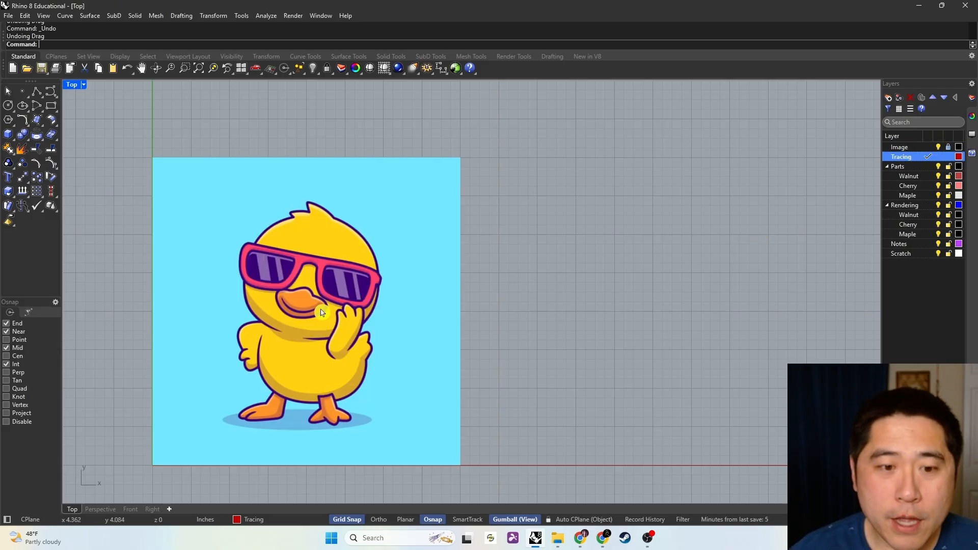
- Start an interpolated curve (InterpCrv) on the Tracing layer and turn Grid Snap off for free point placement
{"action": "scroll", "coordinate": [316, 310], "scroll_direction": "up", "scroll_amount": 3}
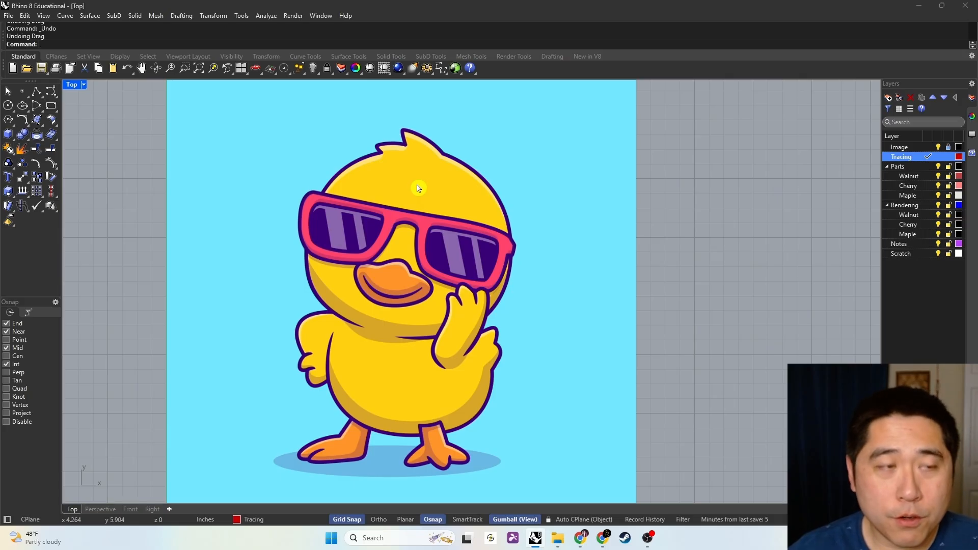
{"action": "key", "text": "Return"}
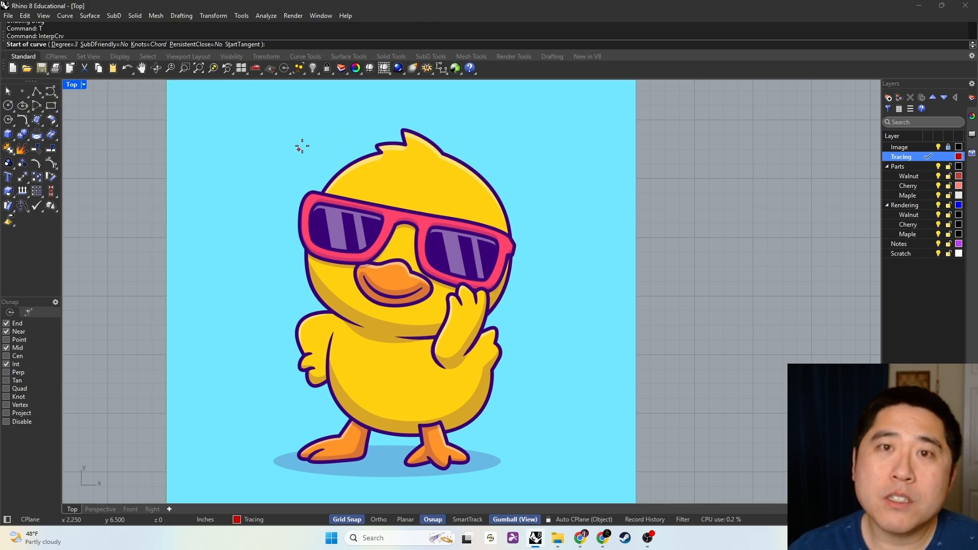
{"action": "key", "text": "F9"}
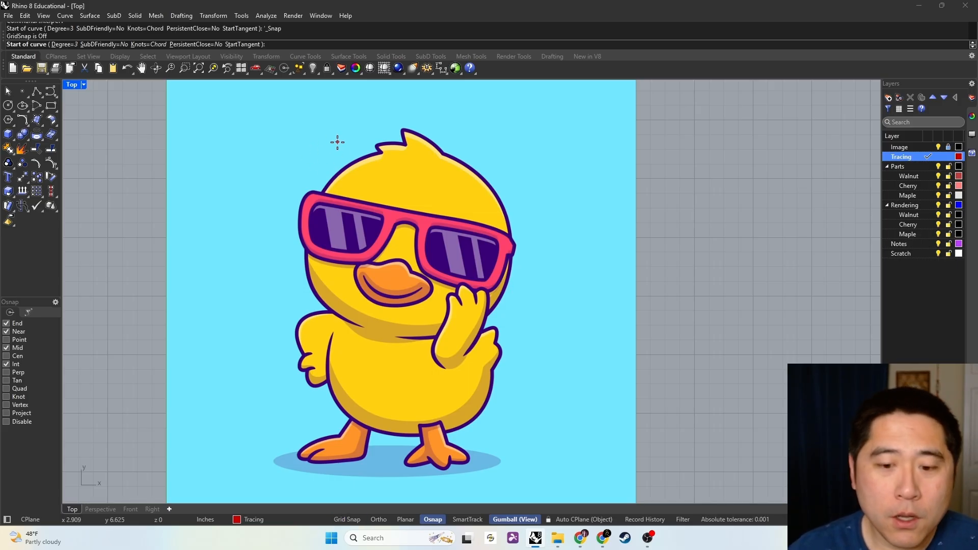
{"action": "left_click", "coordinate": [345, 520]}
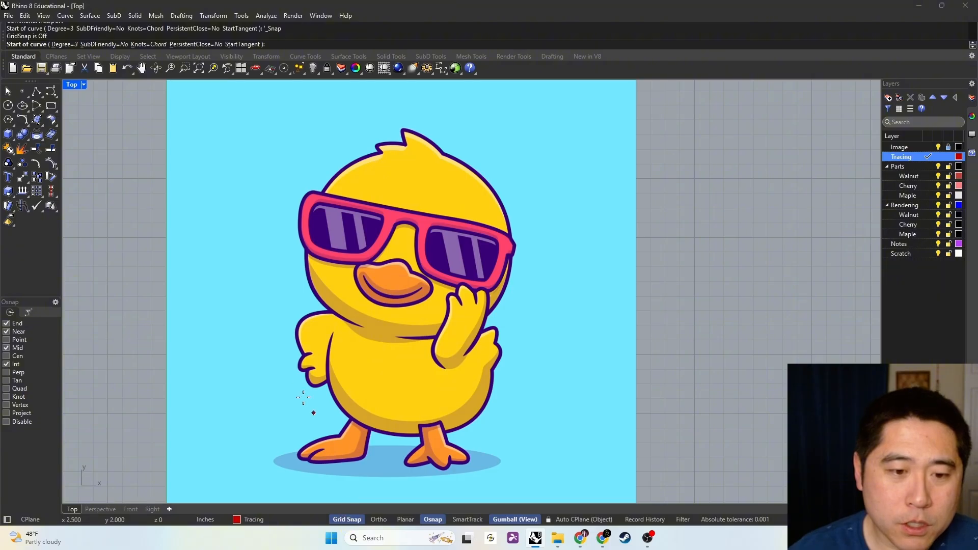
{"action": "left_click", "coordinate": [345, 520]}
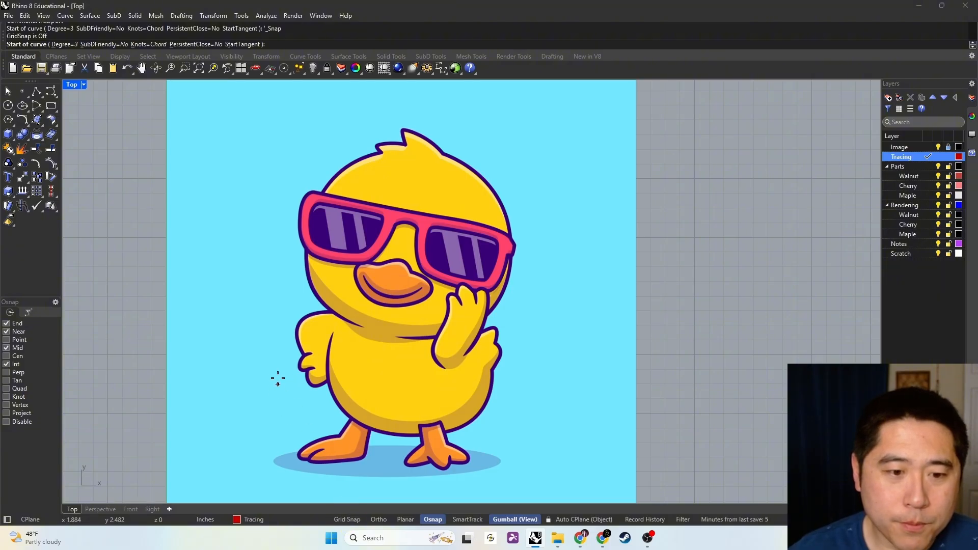
- Trace the duck's head from the notch between the hair tufts, over the tall tuft's tip and down the right side to the sunglasses
{"action": "scroll", "coordinate": [405, 129], "scroll_direction": "up", "scroll_amount": 5}
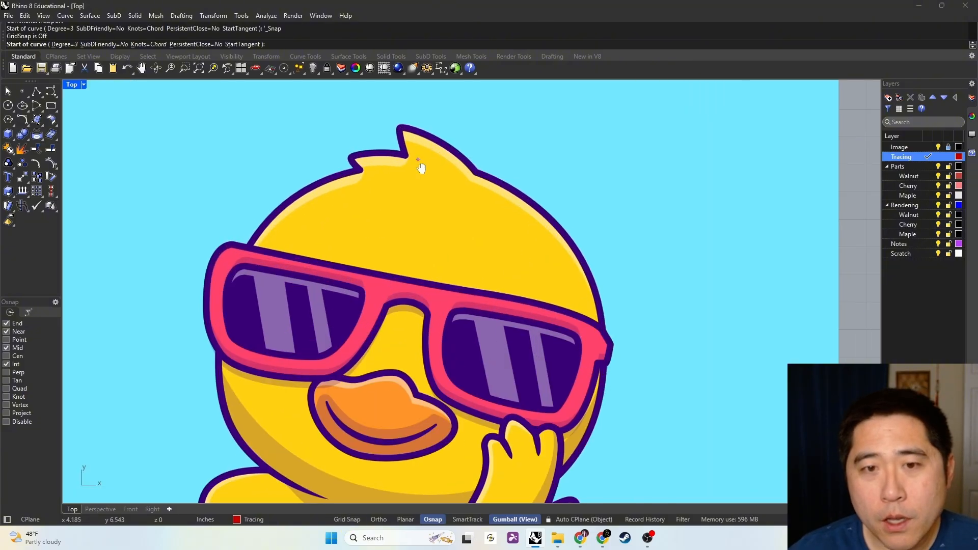
{"action": "left_click", "coordinate": [384, 184]}
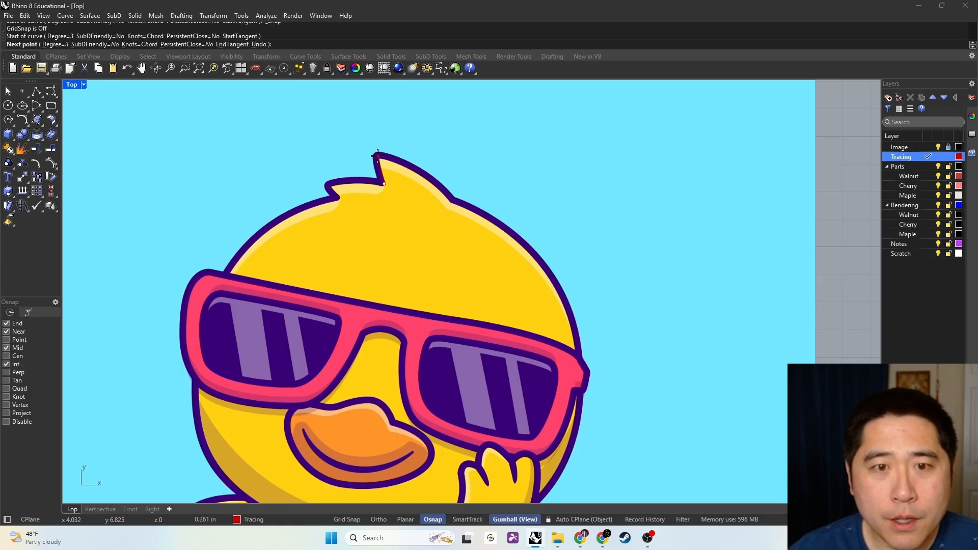
{"action": "left_click", "coordinate": [377, 155]}
{"action": "left_click", "coordinate": [451, 202]}
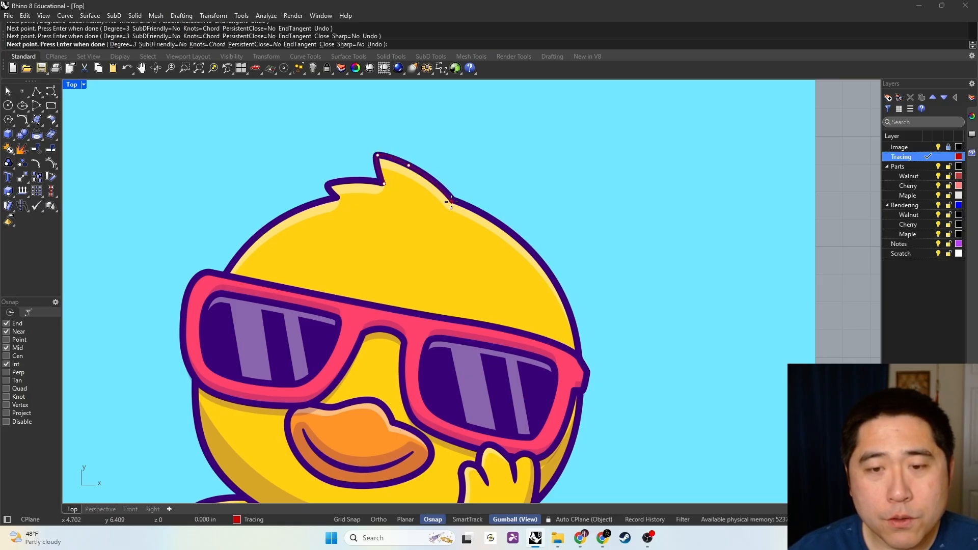
{"action": "left_click", "coordinate": [526, 246]}
{"action": "left_click", "coordinate": [577, 350]}
- Continue the head curve under the chin, up the left side behind the sunglasses, and finish it at the small hair tuft's base
{"action": "right_click_drag", "start_coordinate": [577, 350], "coordinate": [565, 214]}
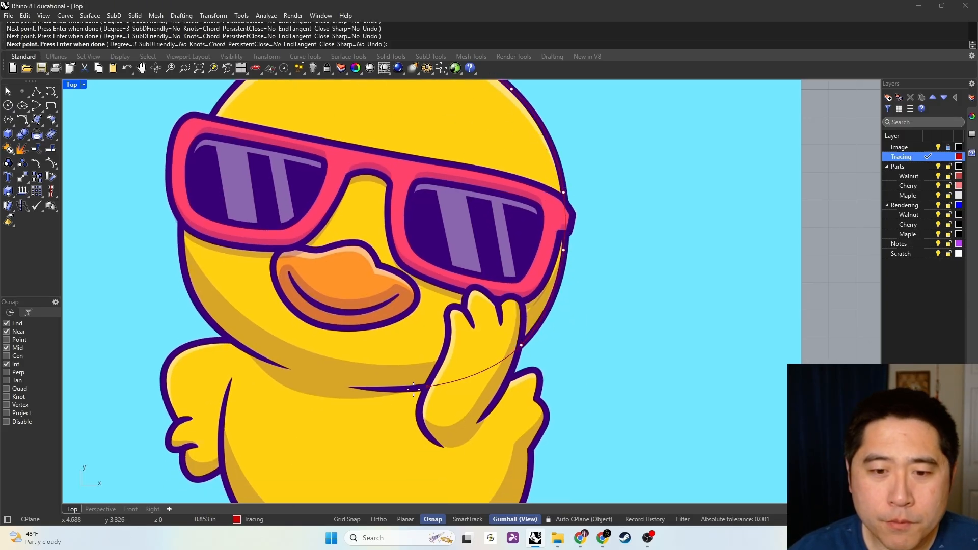
{"action": "left_click", "coordinate": [275, 362]}
{"action": "left_click", "coordinate": [185, 269]}
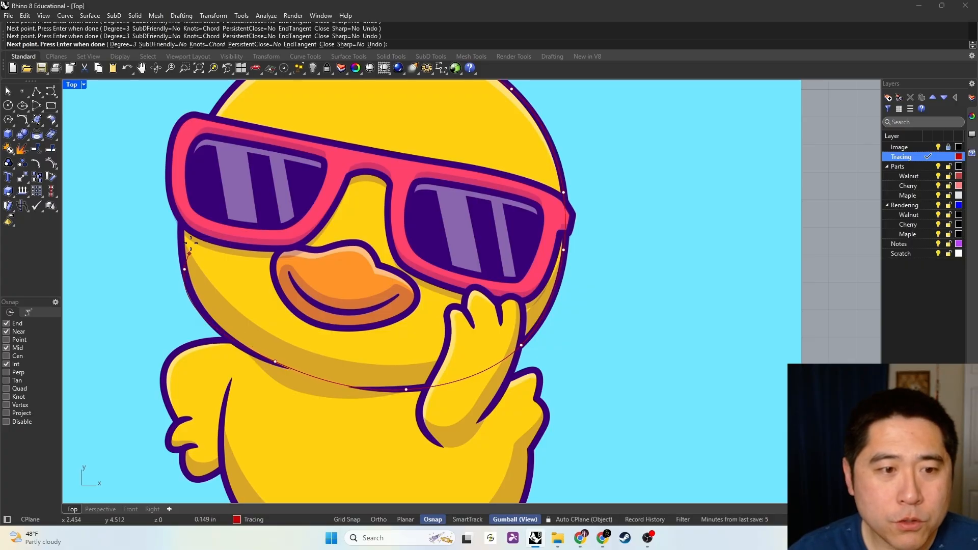
{"action": "right_click_drag", "start_coordinate": [188, 214], "coordinate": [176, 319]}
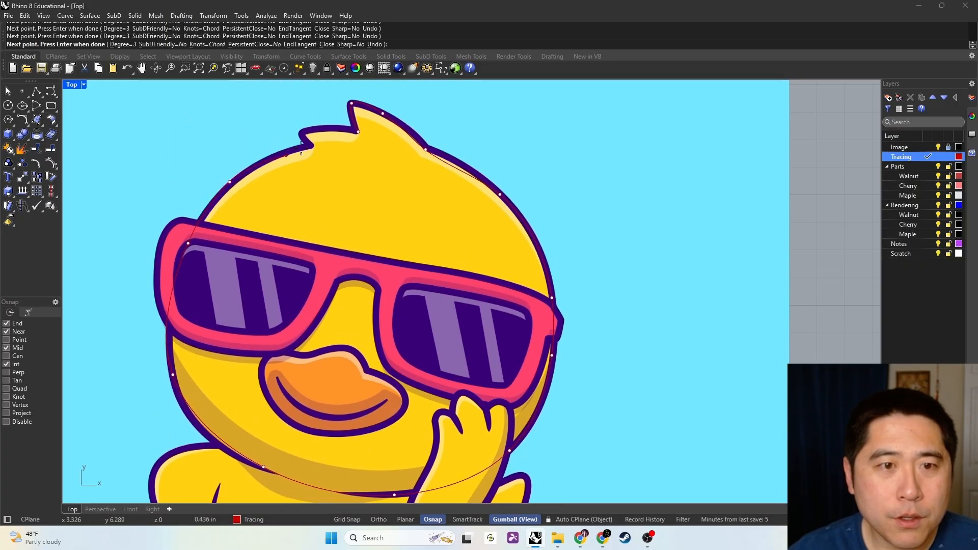
{"action": "left_click", "coordinate": [311, 145]}
{"action": "type", "text": "T"}
{"action": "key", "text": "Return"}
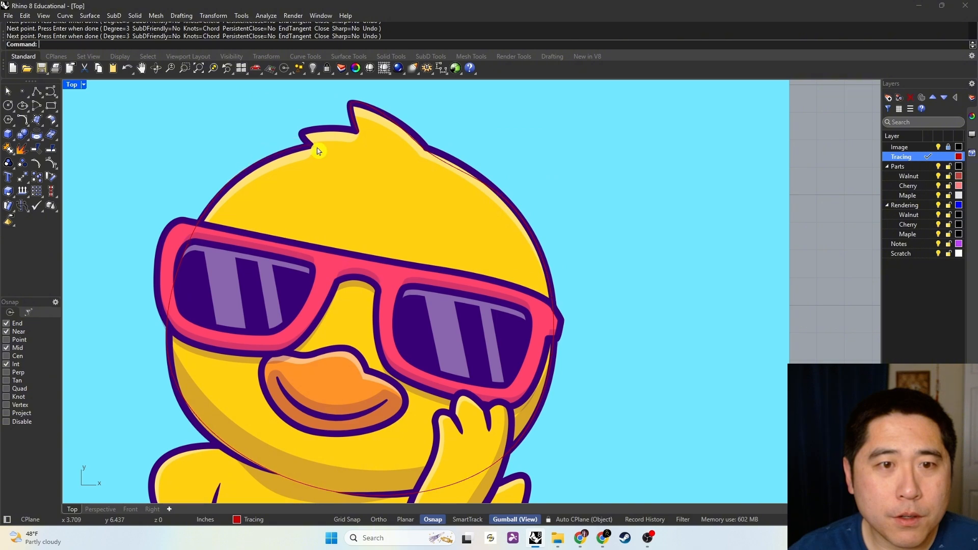
- Trace the small hair tuft with a second interpolated curve, joining the two open ends of the head curve
{"action": "left_click", "coordinate": [315, 146]}
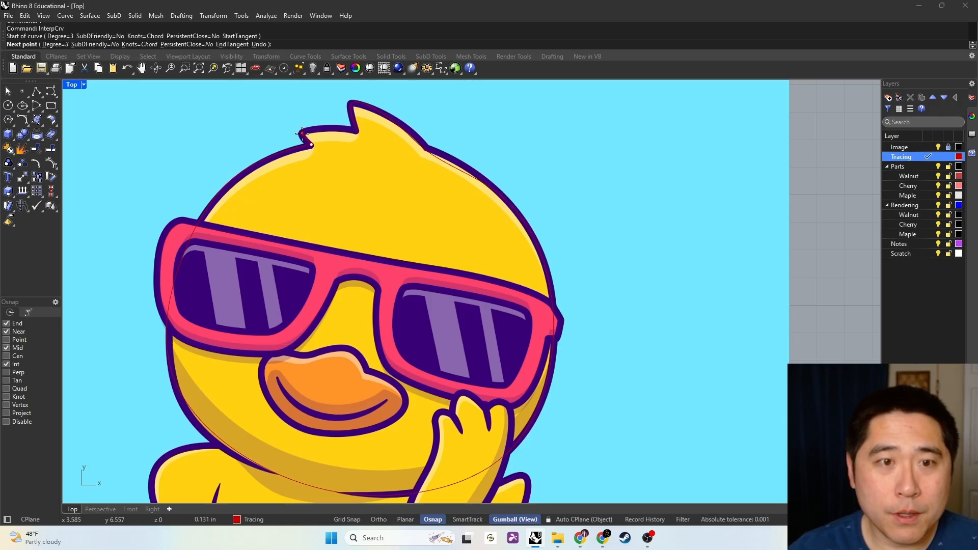
{"action": "left_click", "coordinate": [303, 134]}
{"action": "left_click", "coordinate": [366, 145]}
{"action": "key", "text": "Return"}
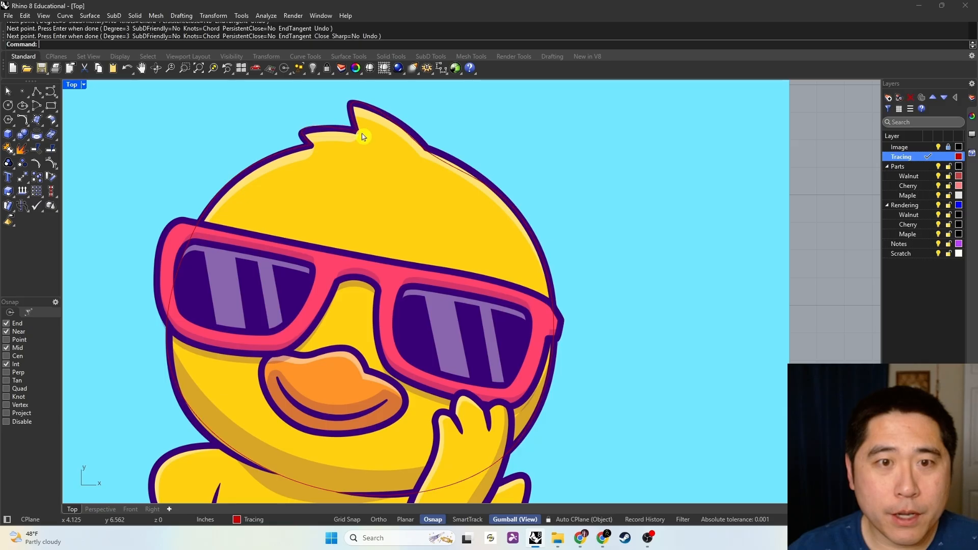
{"action": "scroll", "coordinate": [363, 136], "scroll_direction": "up", "scroll_amount": 5}
{"action": "scroll", "coordinate": [363, 155], "scroll_direction": "down", "scroll_amount": 6}
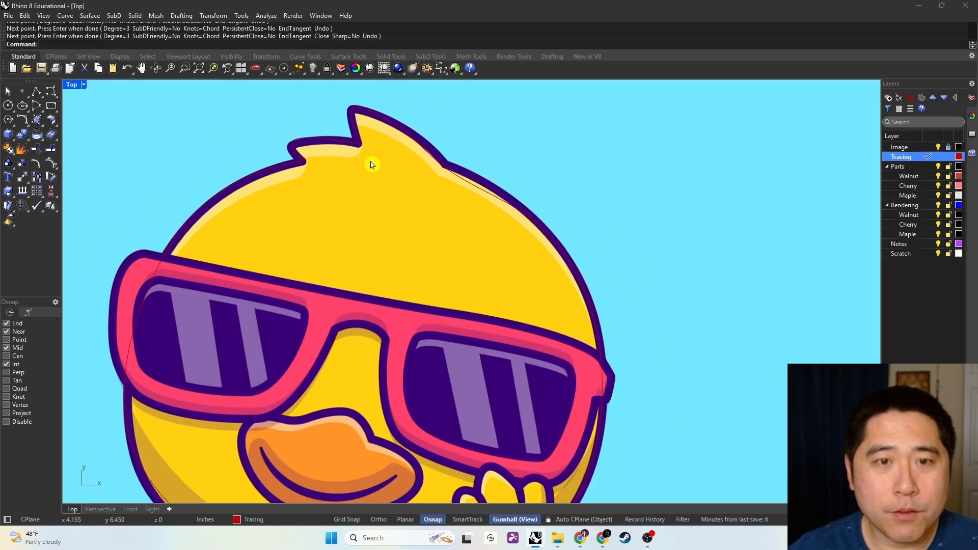
{"action": "right_click_drag", "start_coordinate": [427, 202], "coordinate": [426, 186]}
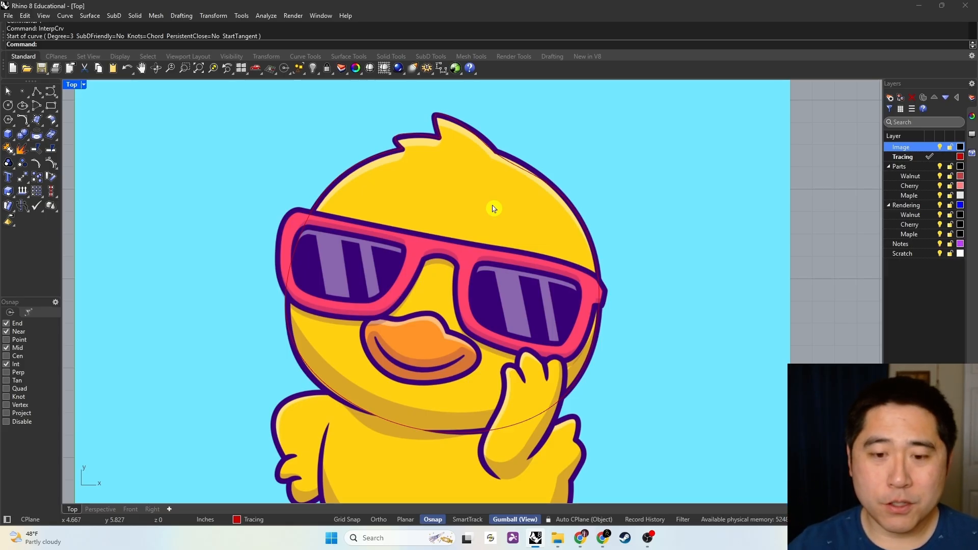
{"action": "scroll", "coordinate": [507, 159], "scroll_direction": "up", "scroll_amount": 5}
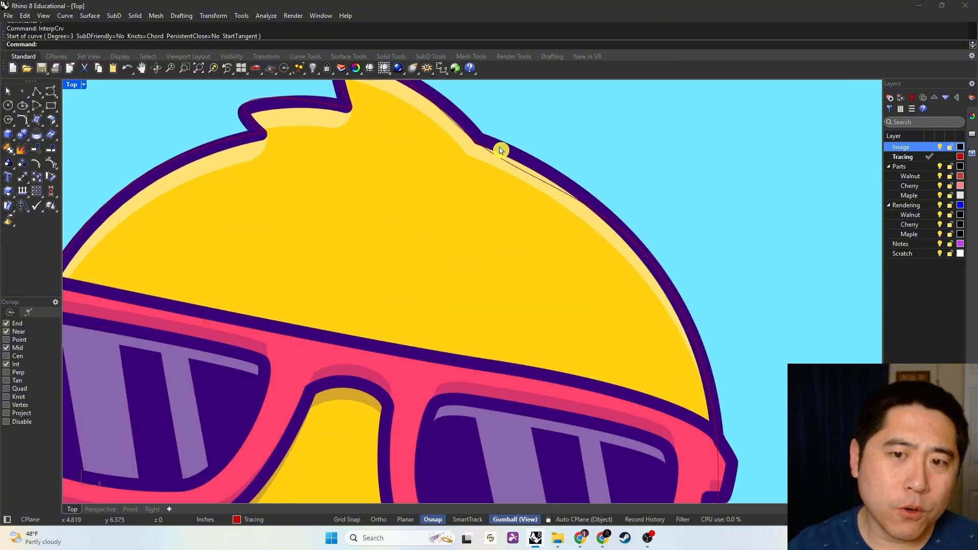
{"action": "scroll", "coordinate": [476, 192], "scroll_direction": "down", "scroll_amount": 5}
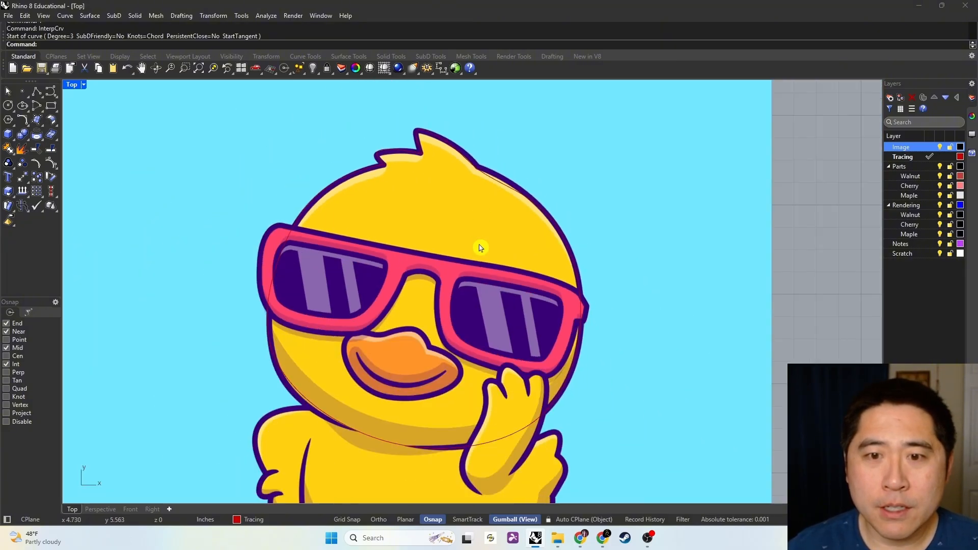
{"action": "right_click_drag", "start_coordinate": [464, 236], "coordinate": [475, 243]}
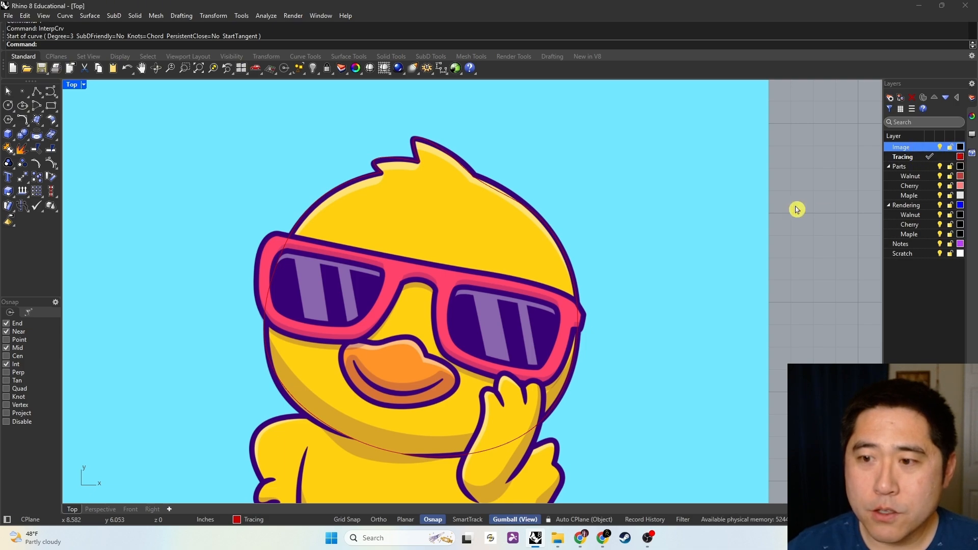
- Raise the object transparency of the duck picture's material until the picture is faint enough for the traced curves to stand out
{"action": "left_click", "coordinate": [649, 199]}
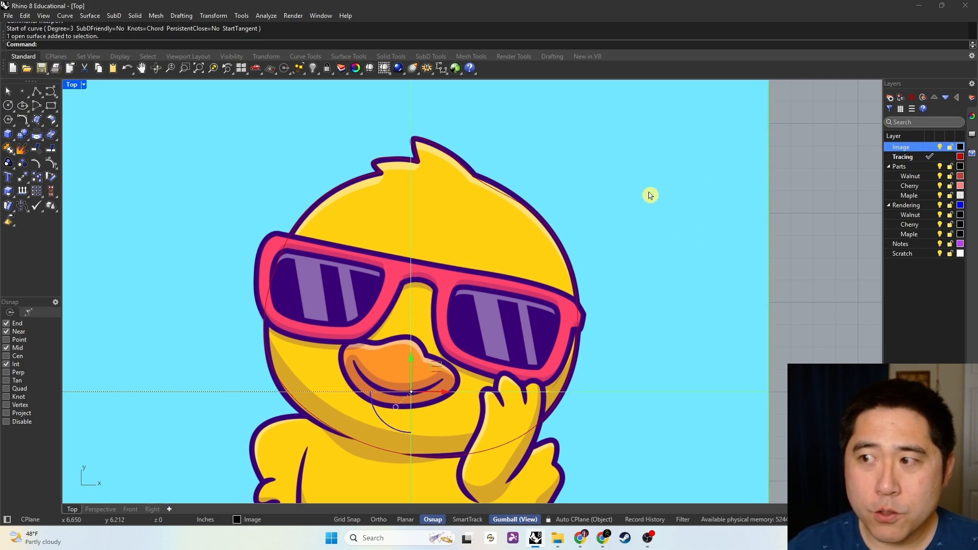
{"action": "left_click", "coordinate": [972, 120]}
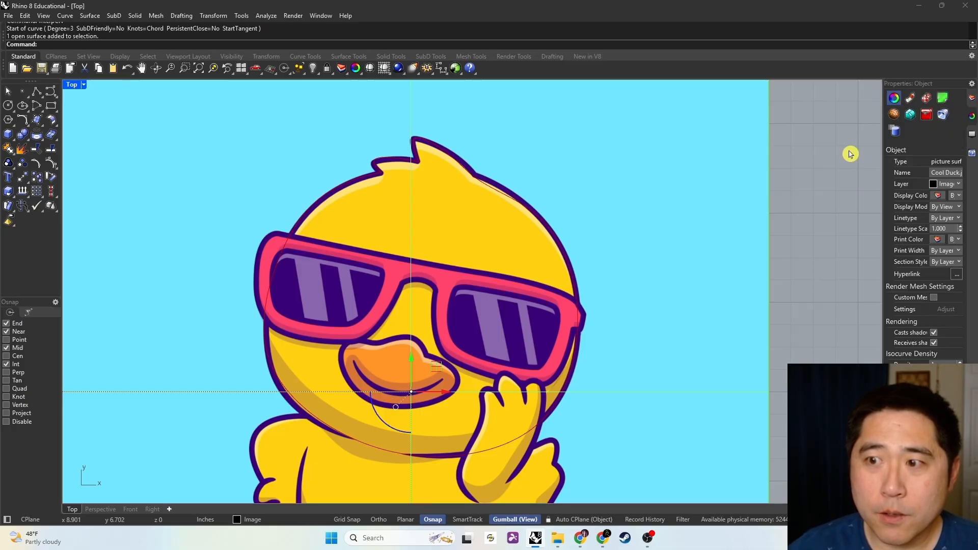
{"action": "key", "text": "Escape"}
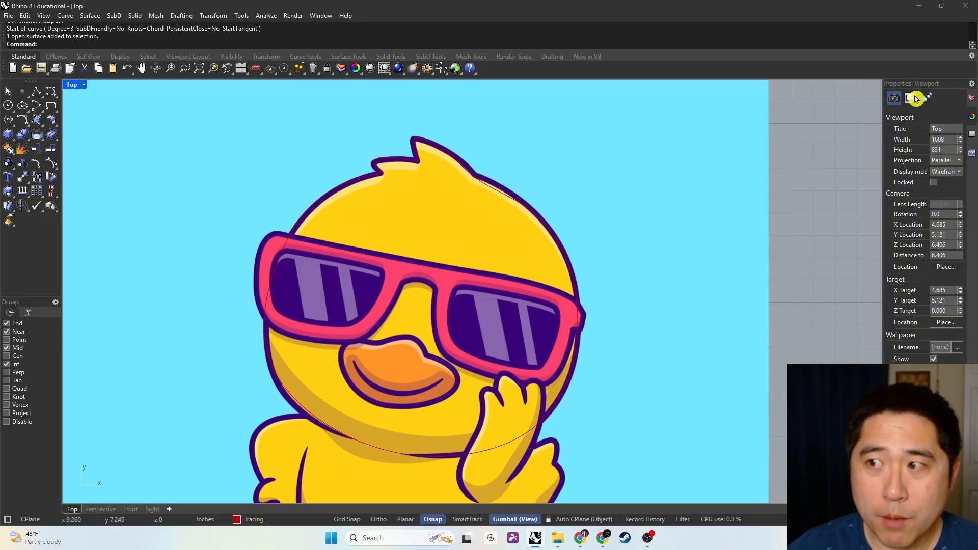
{"action": "left_click", "coordinate": [726, 182]}
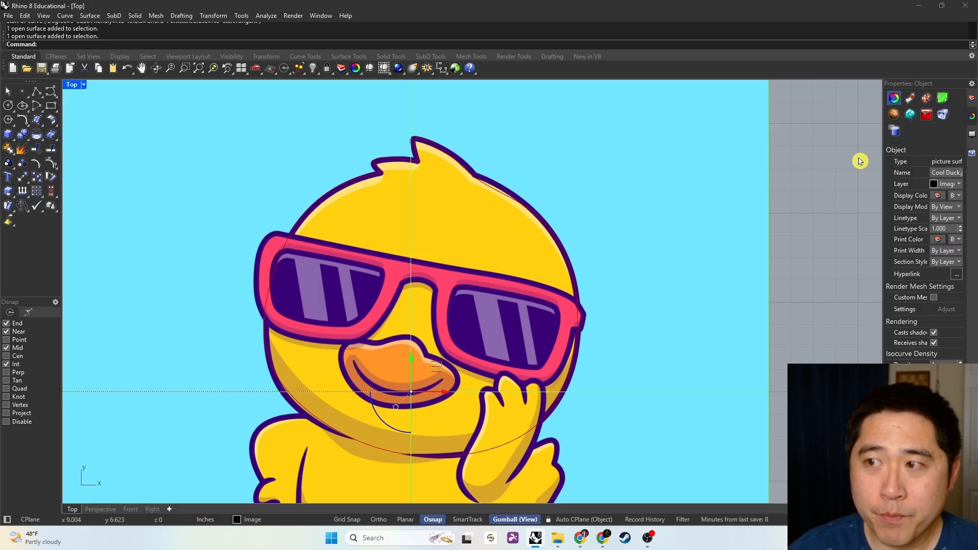
{"action": "left_click", "coordinate": [911, 97]}
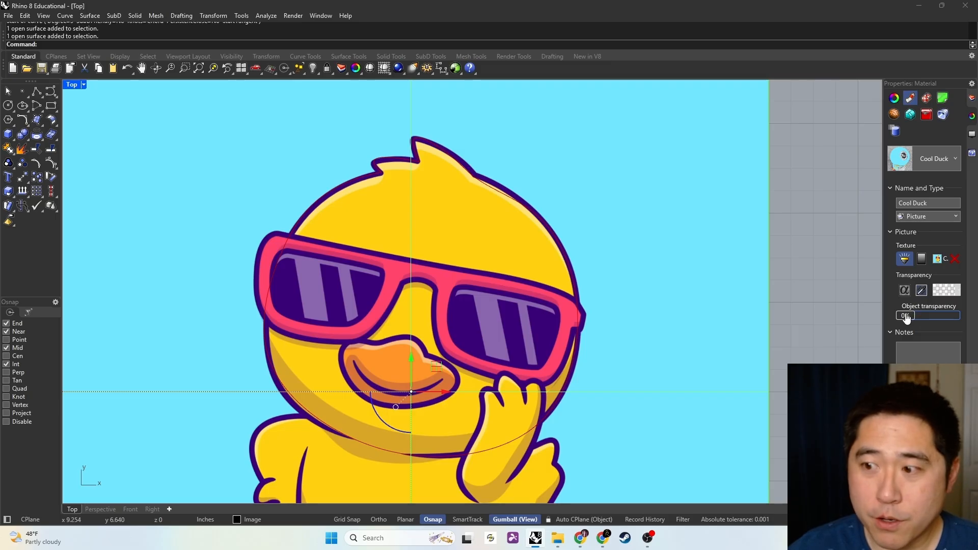
{"action": "left_click_drag", "start_coordinate": [906, 317], "coordinate": [936, 317]}
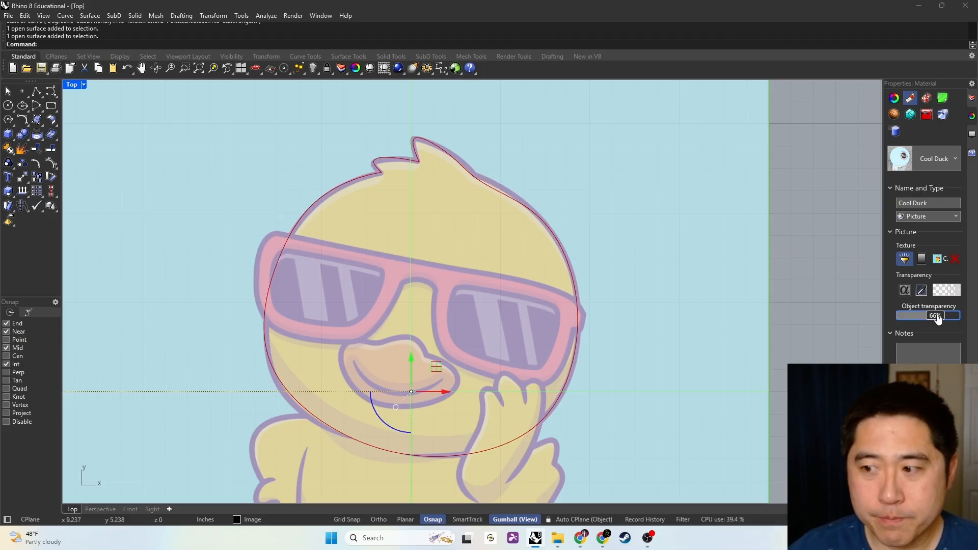
{"action": "left_click_drag", "start_coordinate": [938, 317], "coordinate": [931, 323]}
- Deselect the picture, lock the Image layer and highlight the Tracing layer
{"action": "left_click", "coordinate": [972, 131]}
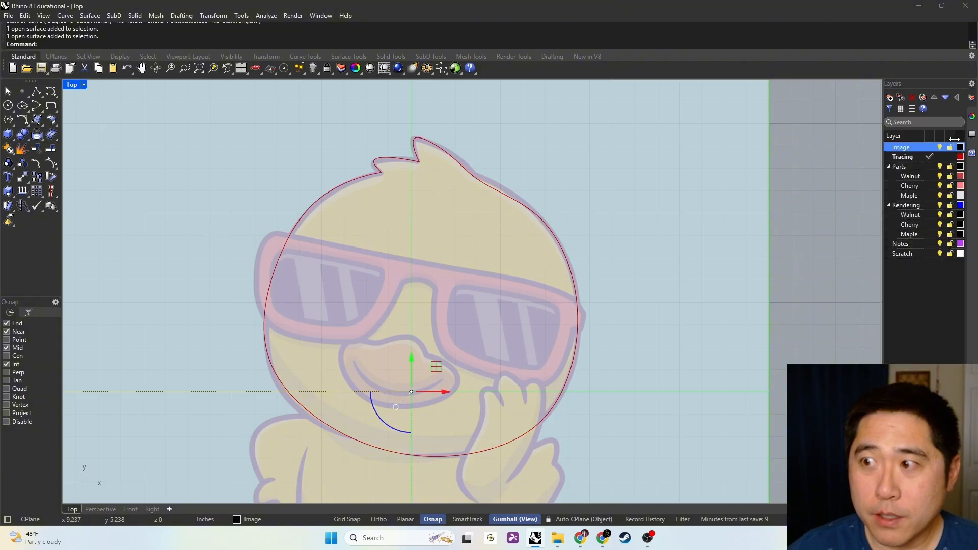
{"action": "key", "text": "Escape"}
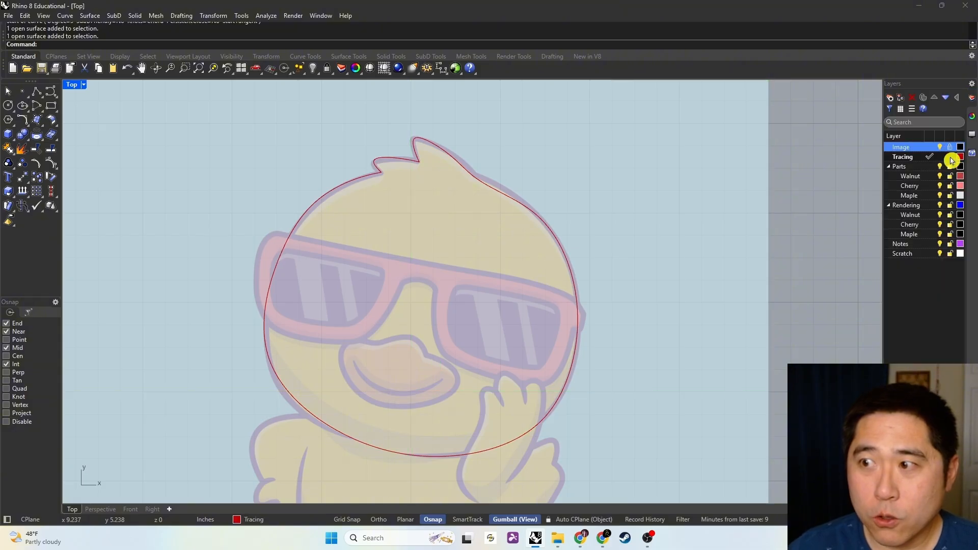
{"action": "left_click", "coordinate": [912, 156]}
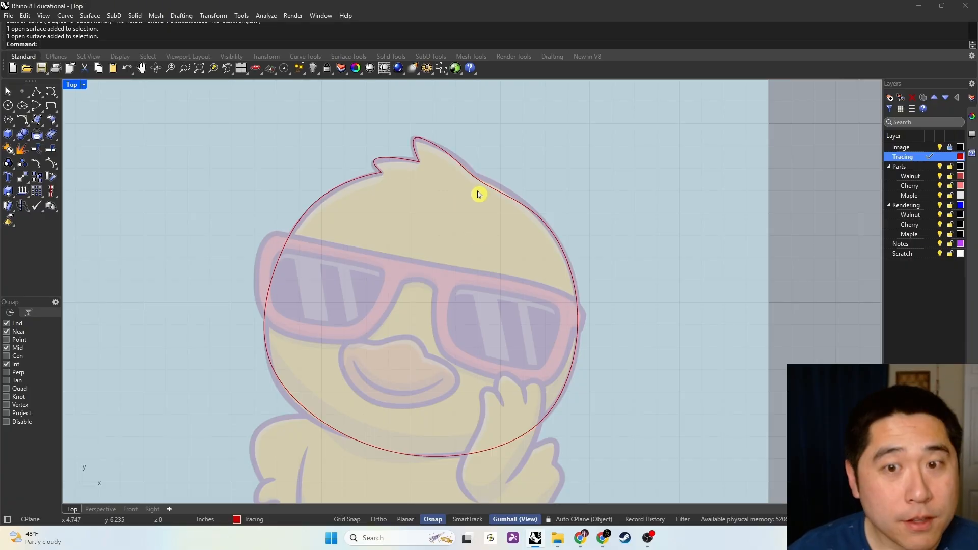
- Move the head curve's control point at the base of the tall hair tuft up and outward onto the picture's dark outline
{"action": "scroll", "coordinate": [486, 182], "scroll_direction": "up", "scroll_amount": 3}
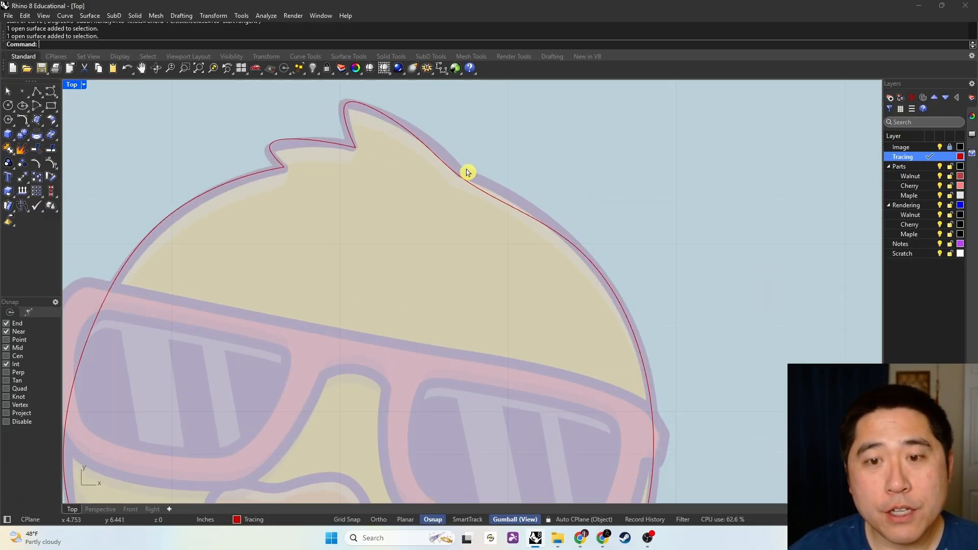
{"action": "left_click", "coordinate": [493, 200]}
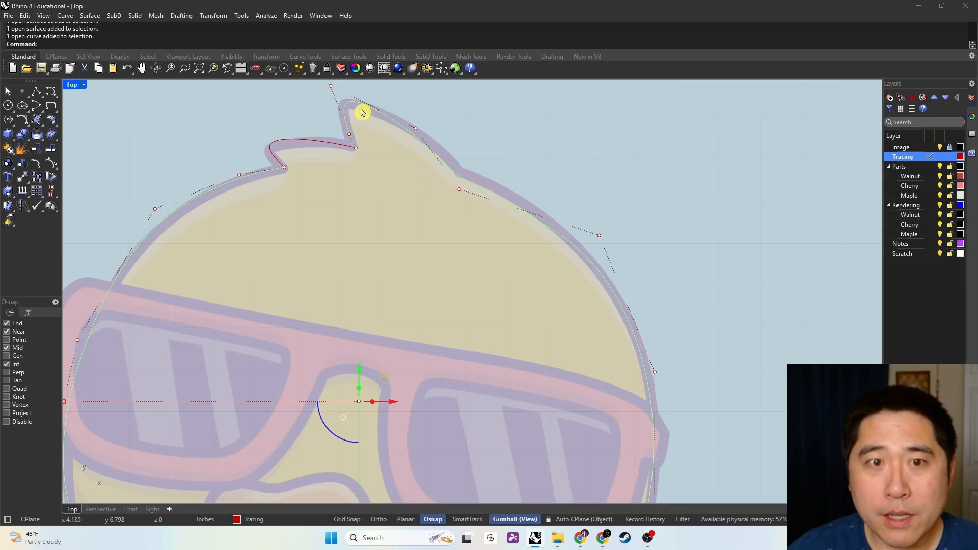
{"action": "left_click", "coordinate": [459, 190]}
{"action": "left_click", "coordinate": [483, 236]}
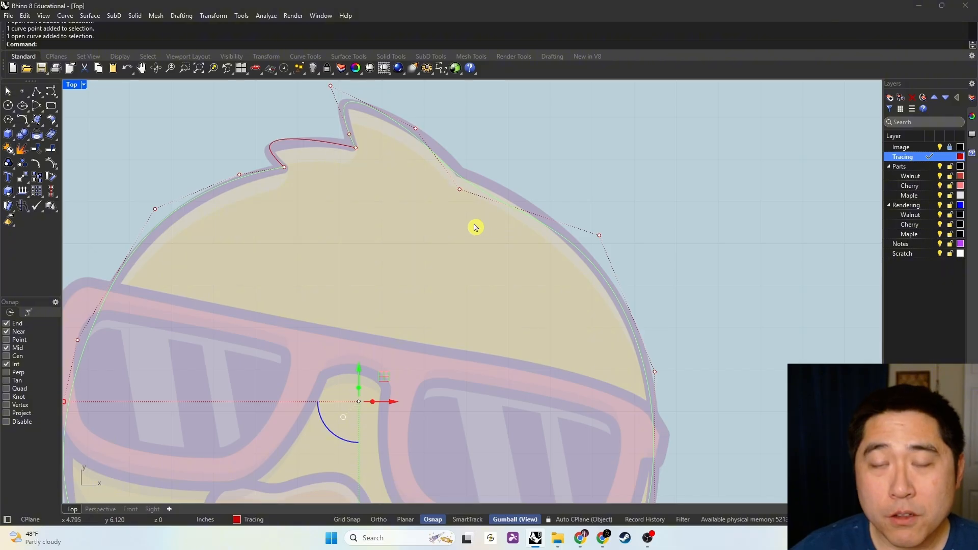
{"action": "left_click", "coordinate": [460, 191]}
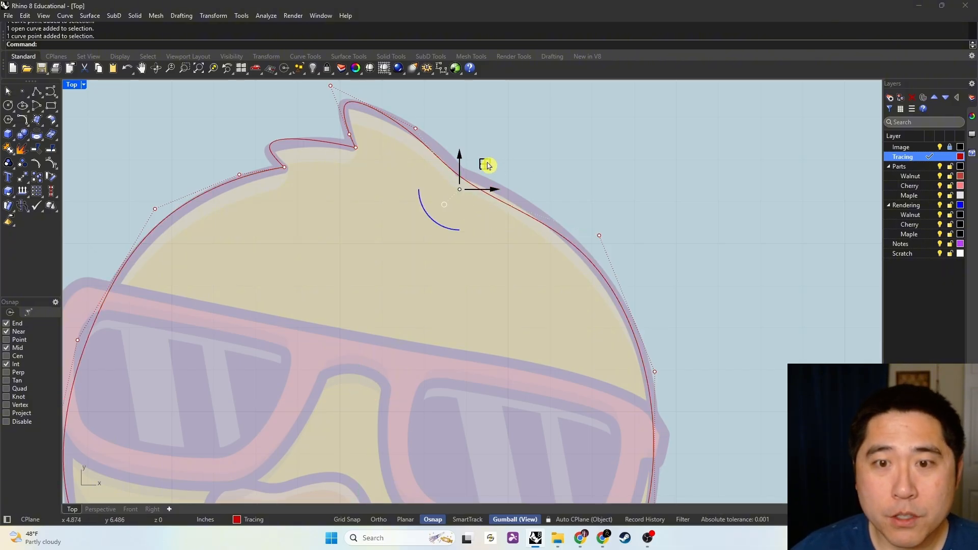
{"action": "mouse_move", "coordinate": [487, 164]}
{"action": "left_mouse_down"}
{"action": "mouse_move", "coordinate": [504, 157]}
{"action": "mouse_move", "coordinate": [481, 148]}
{"action": "mouse_move", "coordinate": [478, 158]}
{"action": "mouse_move", "coordinate": [494, 162]}
{"action": "left_mouse_up"}
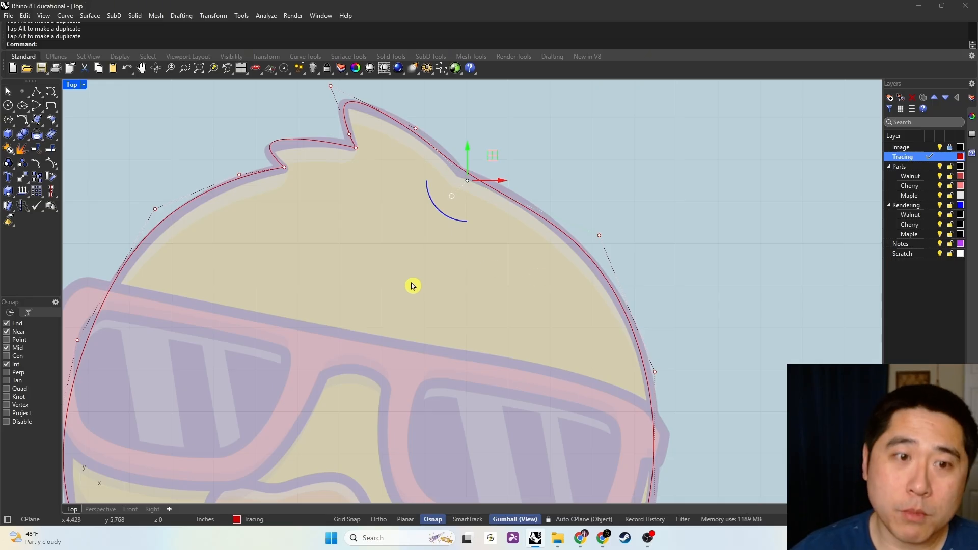
- Fine-tune the same control point so the curve follows the outline more closely where the tall tuft meets the head
{"action": "left_click", "coordinate": [314, 192]}
{"action": "left_click", "coordinate": [443, 250]}
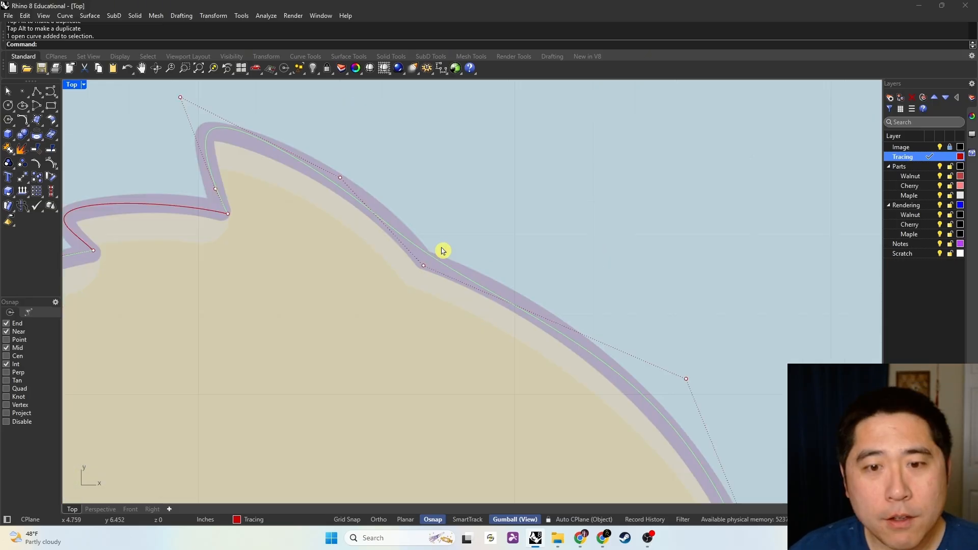
{"action": "left_click", "coordinate": [423, 175]}
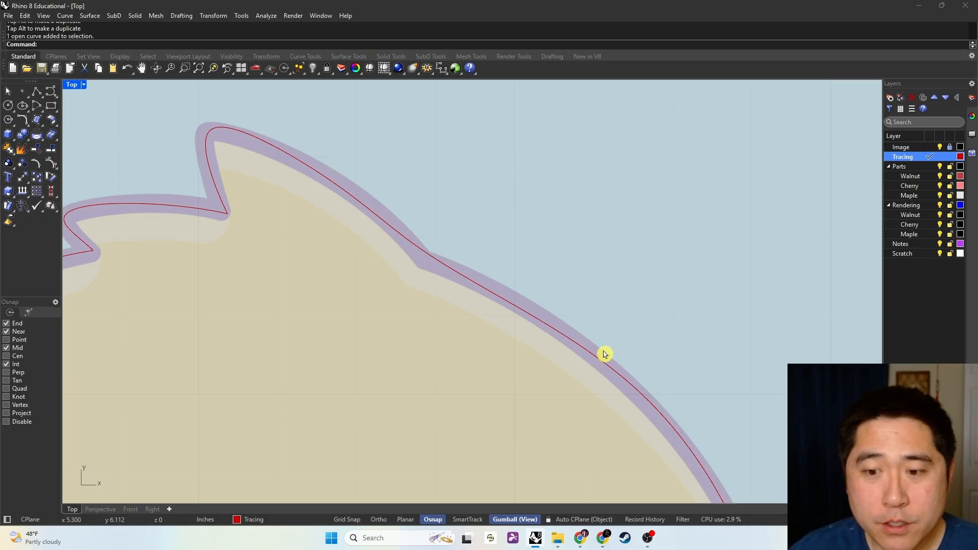
{"action": "left_click", "coordinate": [455, 270]}
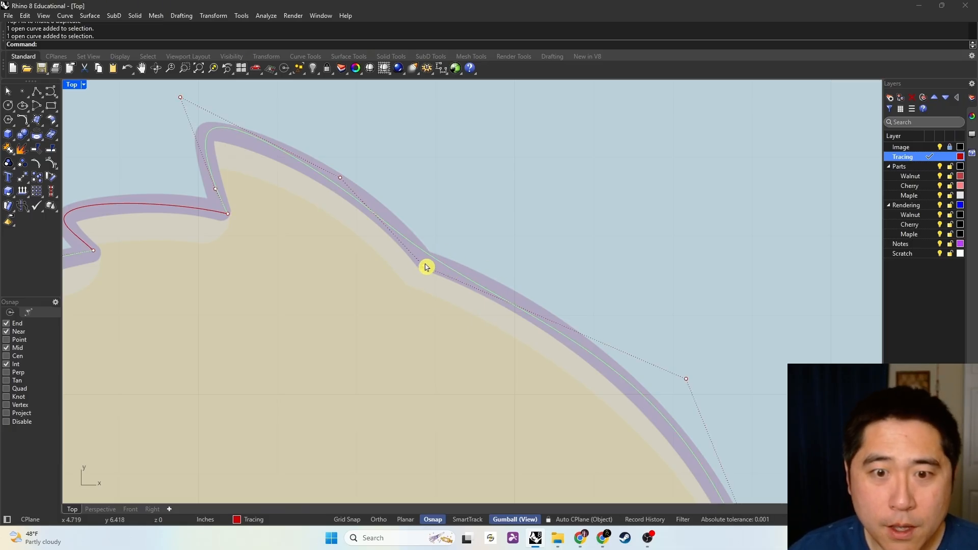
{"action": "left_click", "coordinate": [427, 264]}
{"action": "mouse_move", "coordinate": [447, 241]}
{"action": "left_mouse_down"}
{"action": "mouse_move", "coordinate": [426, 254]}
{"action": "mouse_move", "coordinate": [445, 239]}
{"action": "left_mouse_up"}
{"action": "mouse_move", "coordinate": [446, 239]}
{"action": "left_mouse_down"}
{"action": "mouse_move", "coordinate": [443, 249]}
{"action": "mouse_move", "coordinate": [451, 243]}
{"action": "left_mouse_up"}
{"action": "left_click", "coordinate": [466, 206]}
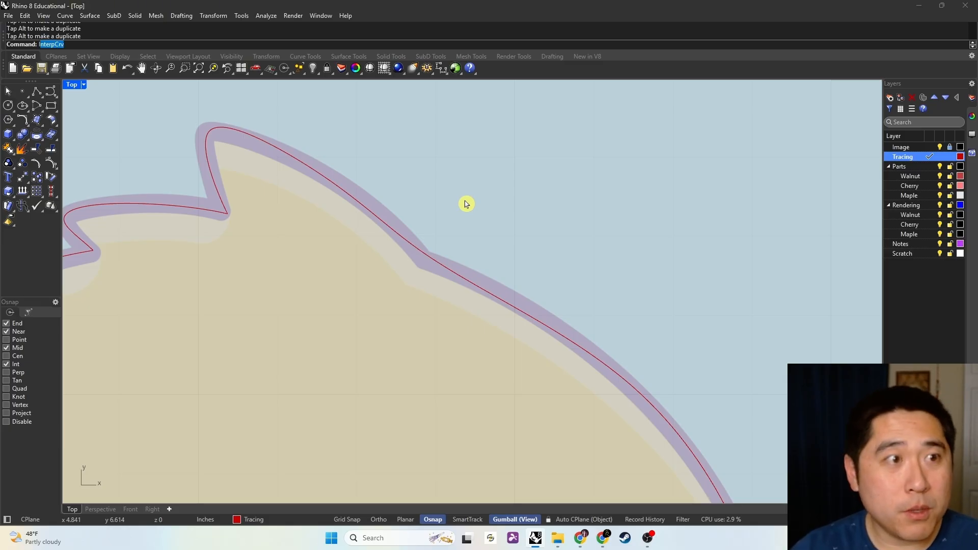
- Insert two control points into the head curve, one on either side of the tall hair tuft's base
{"action": "key", "text": "BackSpace"}
{"action": "key", "text": "BackSpace"}
{"action": "type", "text": "sert"}
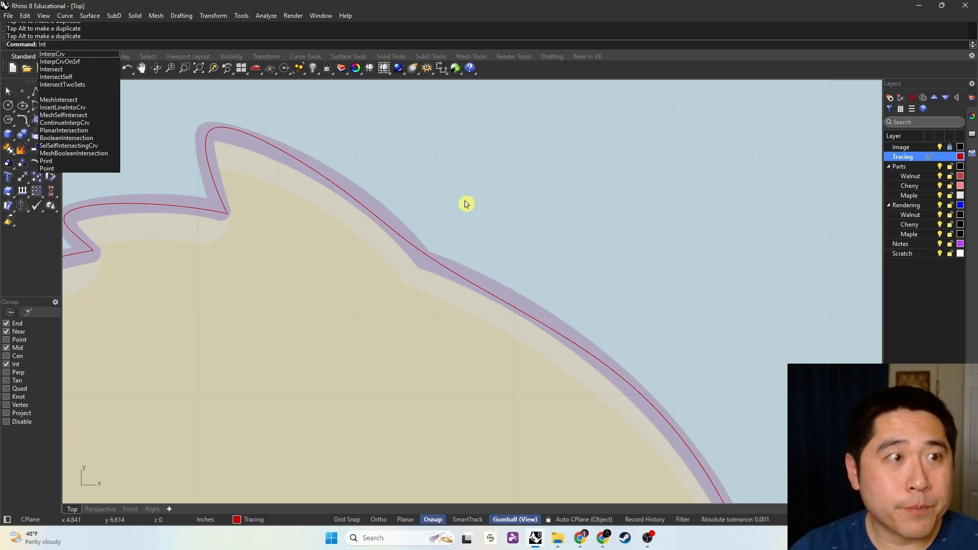
{"action": "type", "text": "ControlPoint"}
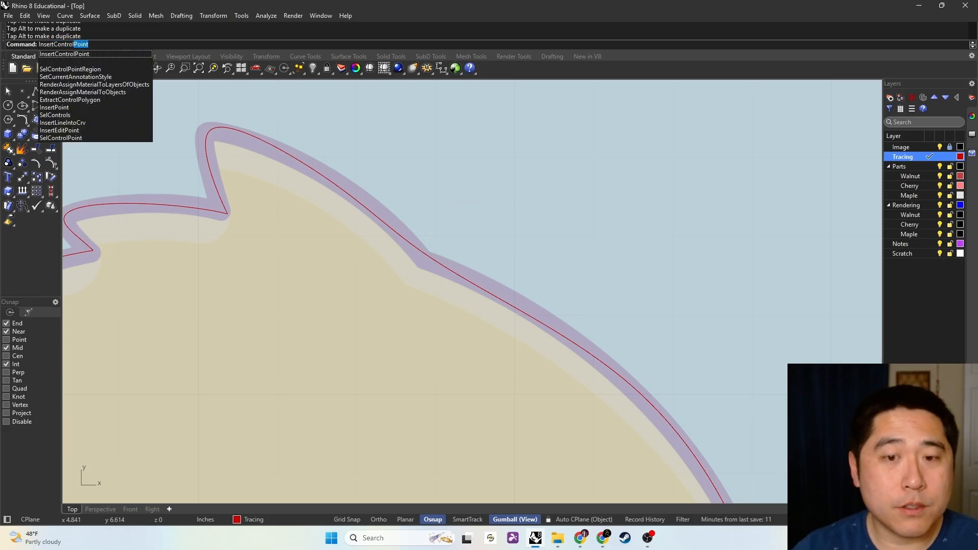
{"action": "key", "text": "Return"}
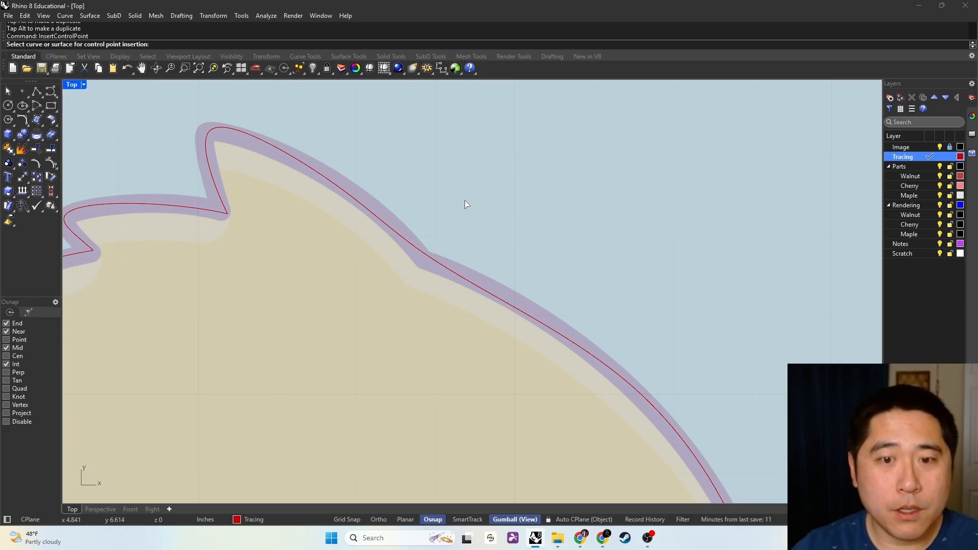
{"action": "left_click", "coordinate": [431, 262]}
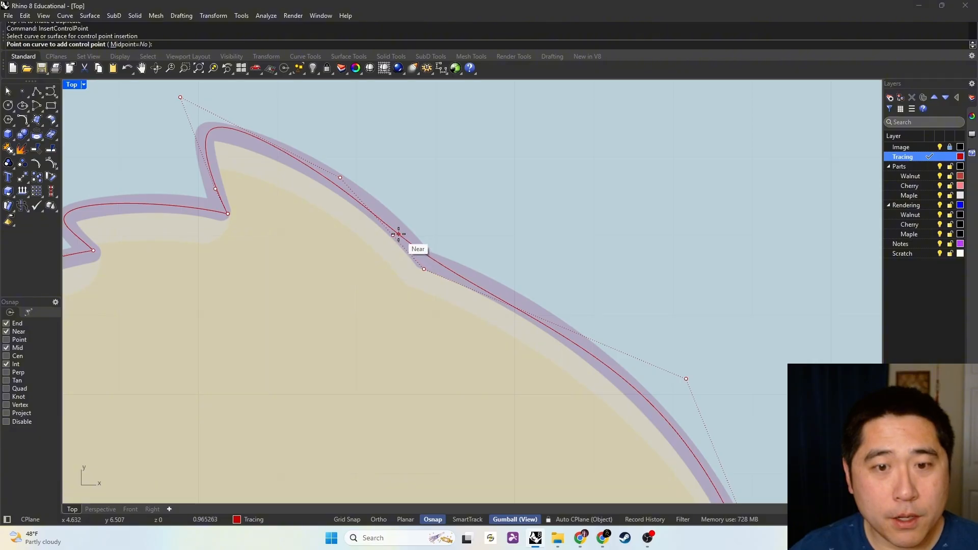
{"action": "left_click", "coordinate": [401, 239]}
{"action": "left_click", "coordinate": [481, 288]}
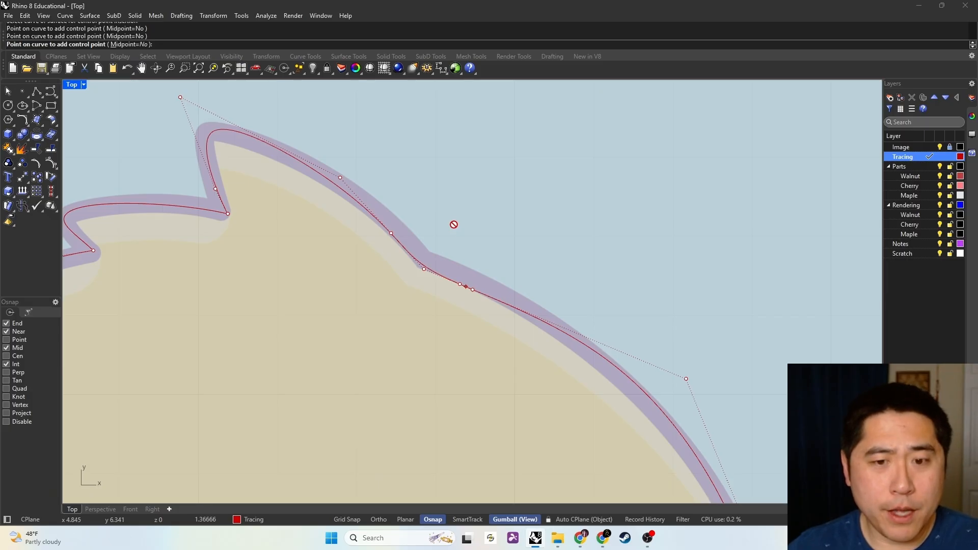
{"action": "key", "text": "Return"}
{"action": "key", "text": "ctrl+z"}
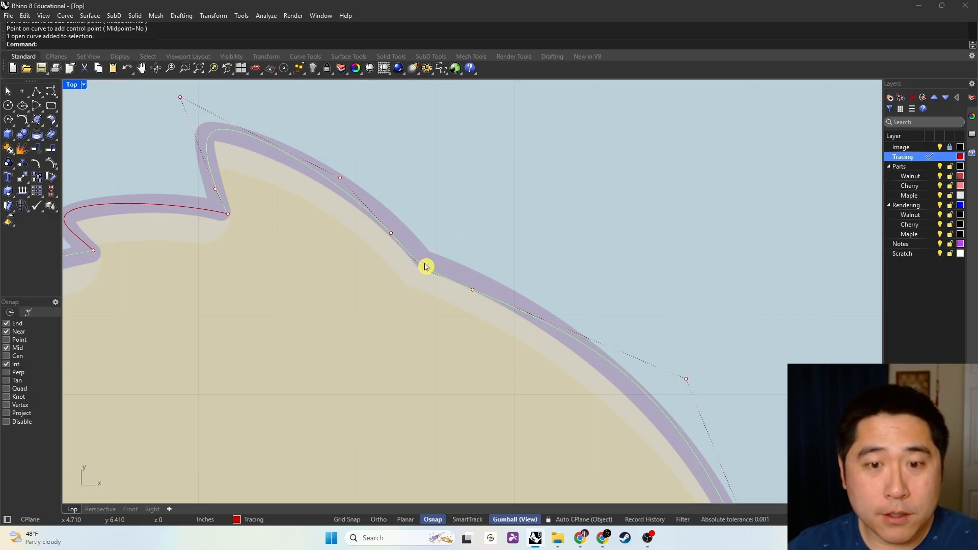
- Reposition the three control points around the tall tuft's base so the head curve follows the corner in the picture's outline, and deselect
{"action": "left_click", "coordinate": [427, 272]}
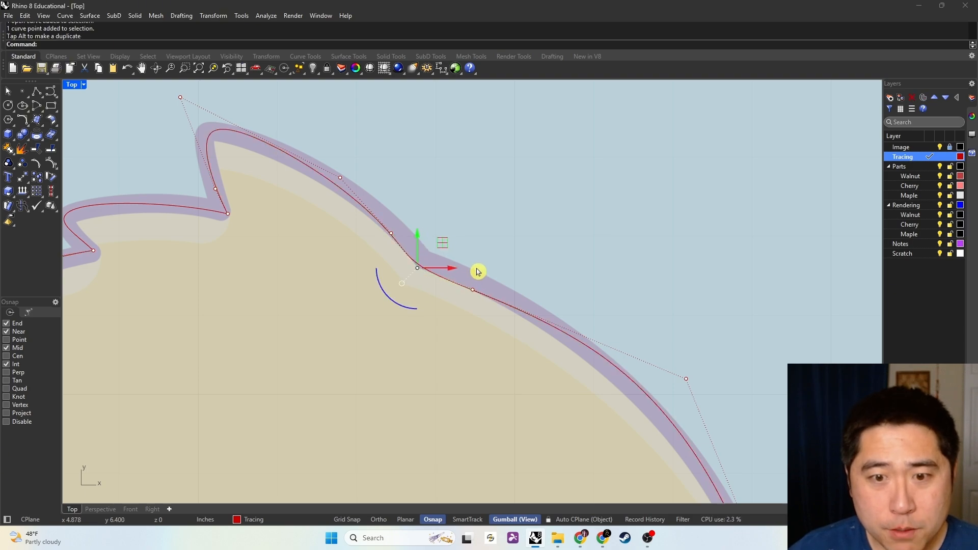
{"action": "left_click_drag", "start_coordinate": [392, 233], "coordinate": [415, 199]}
{"action": "left_click_drag", "start_coordinate": [469, 283], "coordinate": [509, 266]}
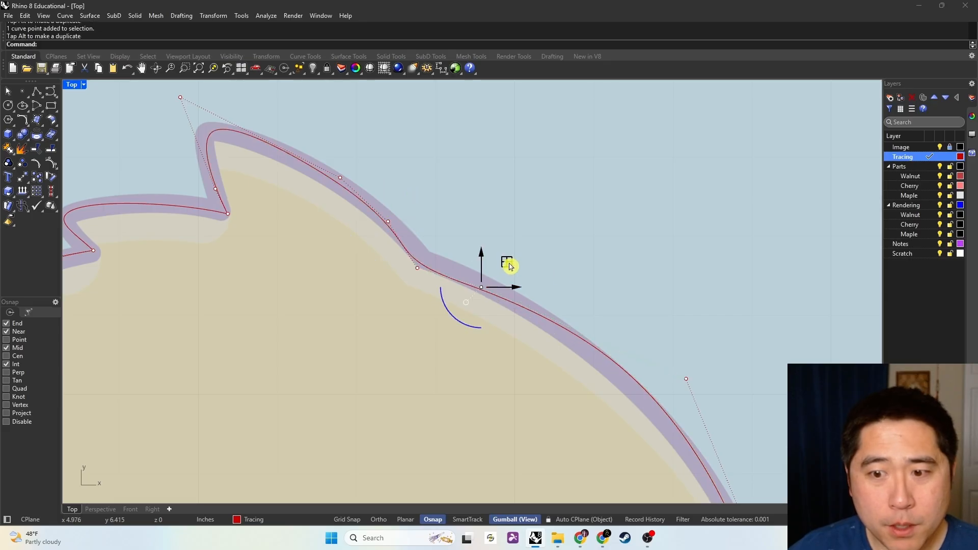
{"action": "key", "text": "Escape"}
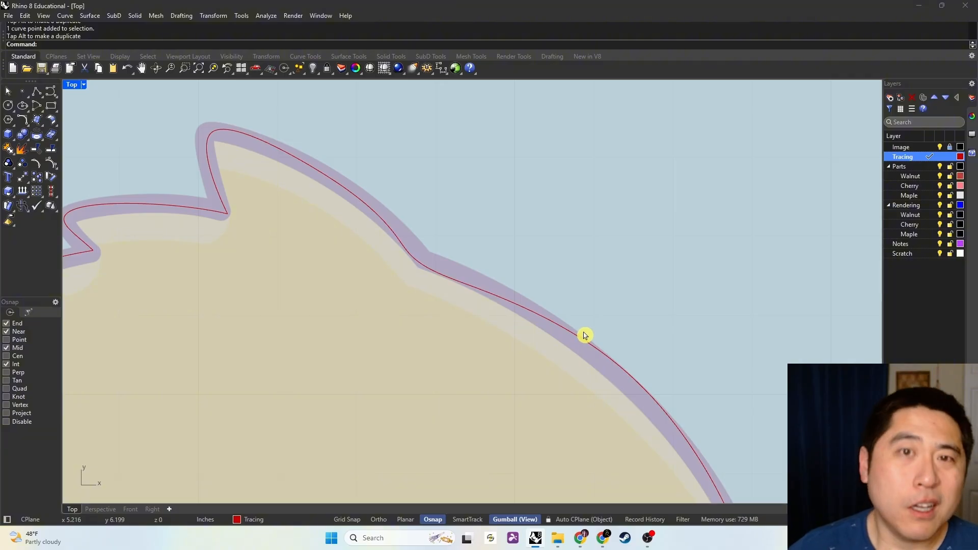
- Delete the head curve's control points along the tall tuft from its inner corner to its base, and undo the deletions
{"action": "scroll", "coordinate": [520, 288], "scroll_direction": "down", "scroll_amount": 2}
{"action": "right_click_drag", "start_coordinate": [296, 252], "coordinate": [505, 269]}
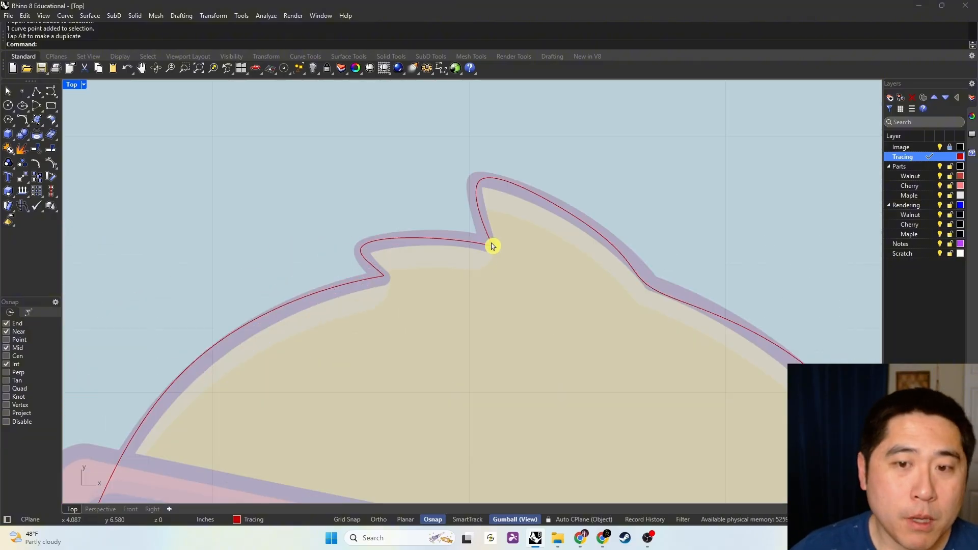
{"action": "left_click", "coordinate": [492, 247]}
{"action": "left_click", "coordinate": [492, 247]}
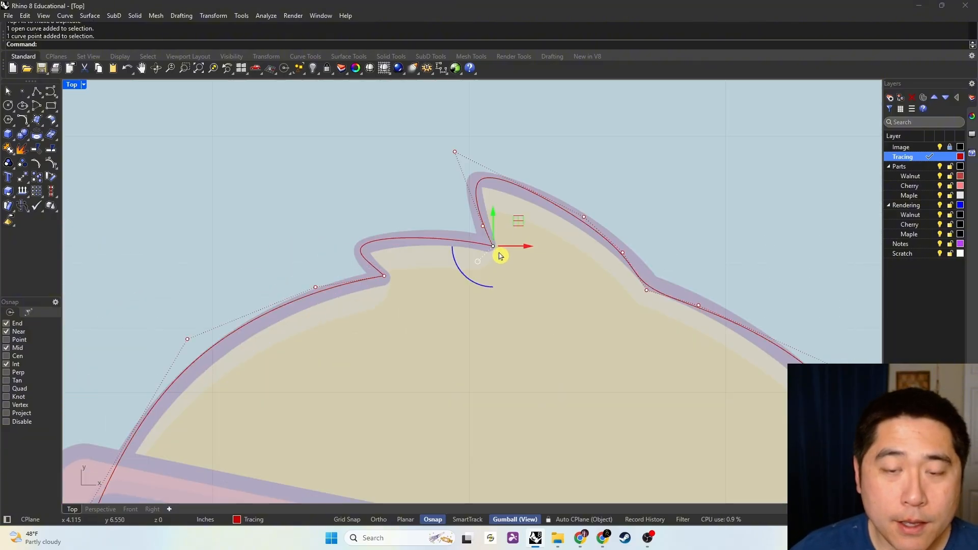
{"action": "left_click", "coordinate": [643, 286]}
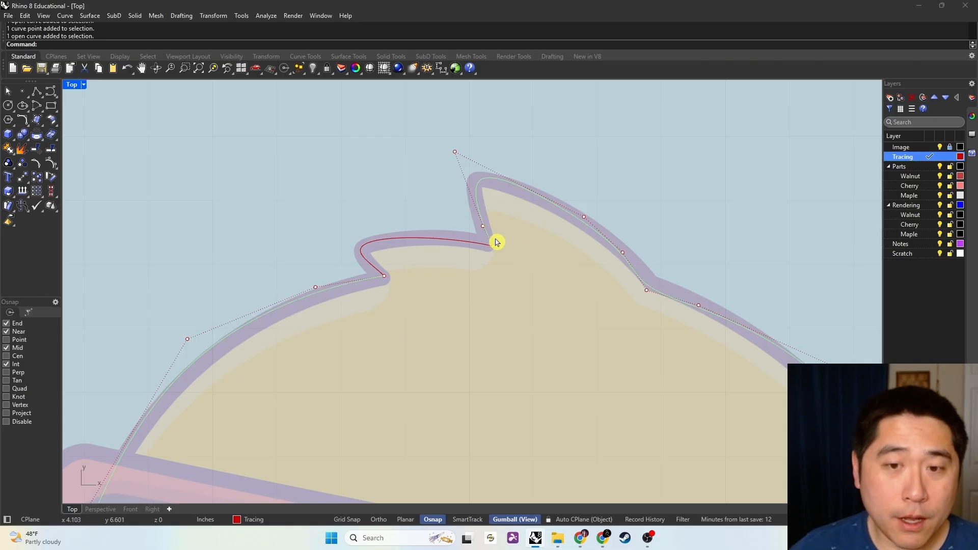
{"action": "left_click", "coordinate": [483, 226]}
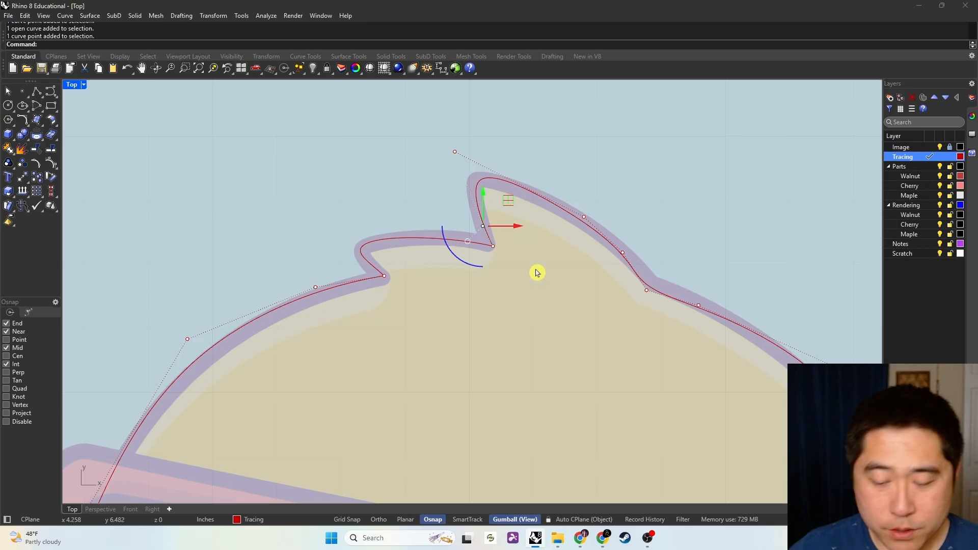
{"action": "key", "text": "Delete"}
{"action": "left_click", "coordinate": [493, 246]}
{"action": "key", "text": "Delete"}
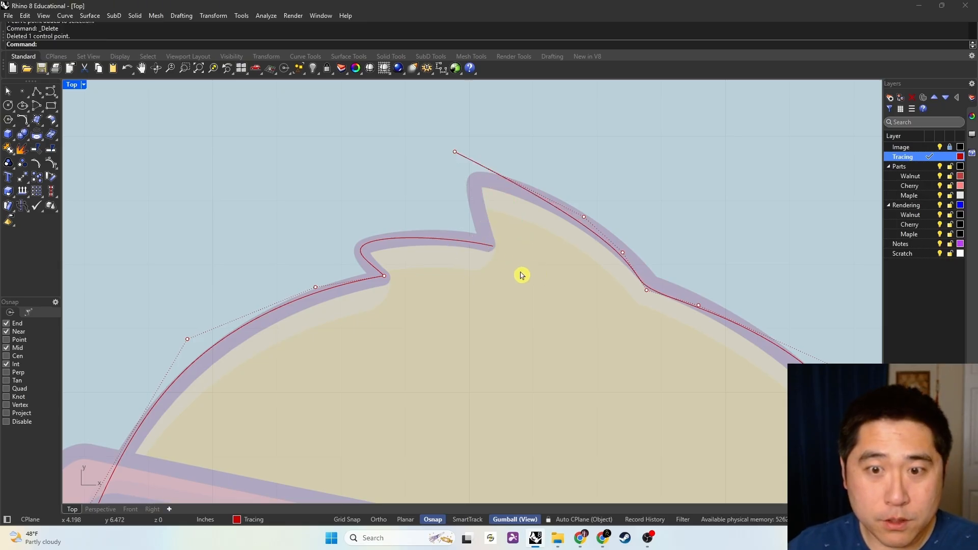
{"action": "left_click", "coordinate": [455, 152]}
{"action": "key", "text": "Delete"}
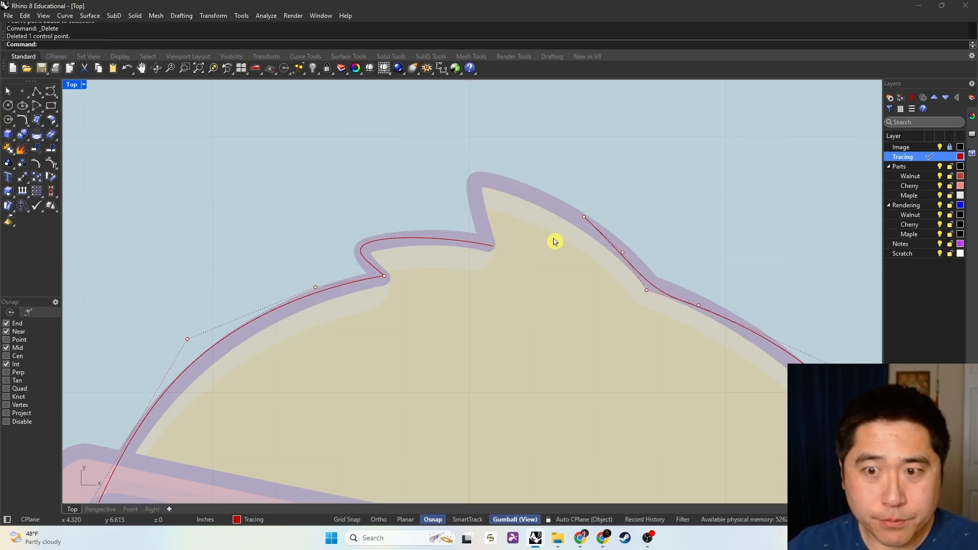
{"action": "left_click_drag", "start_coordinate": [677, 344], "coordinate": [543, 188]}
{"action": "key", "text": "Delete"}
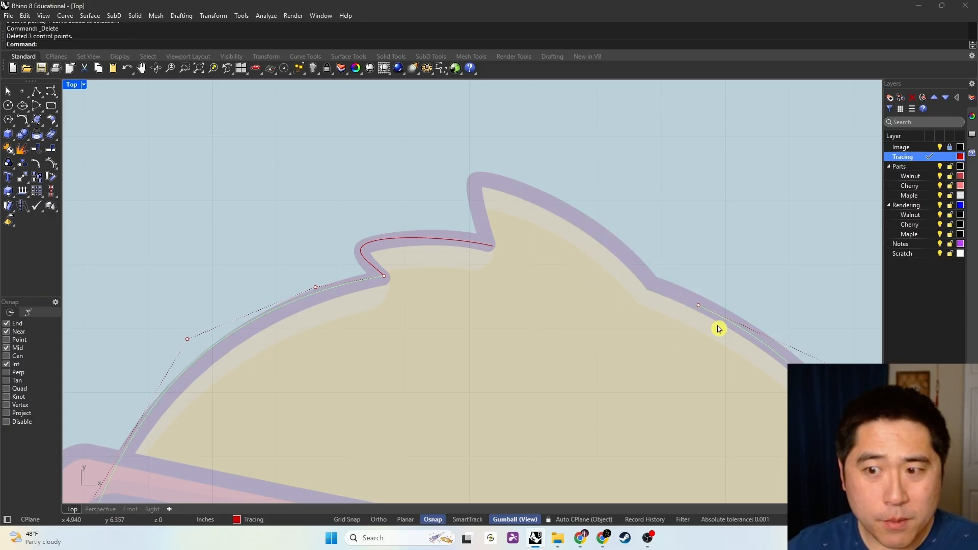
{"action": "key", "text": "ctrl+z"}
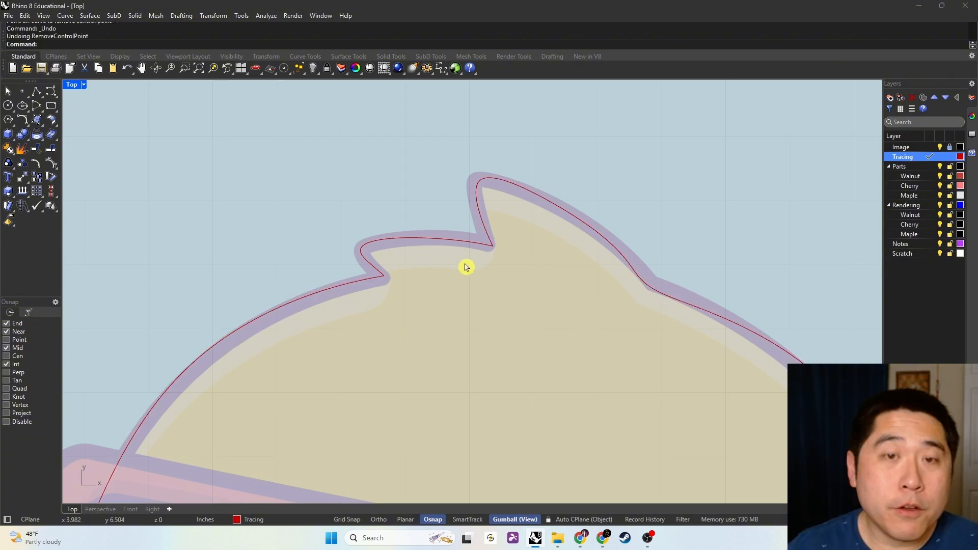
- Use RemoveControlPoint on the short tuft's curve to remove the control point above its long edge
{"action": "type", "text": "Remo"}
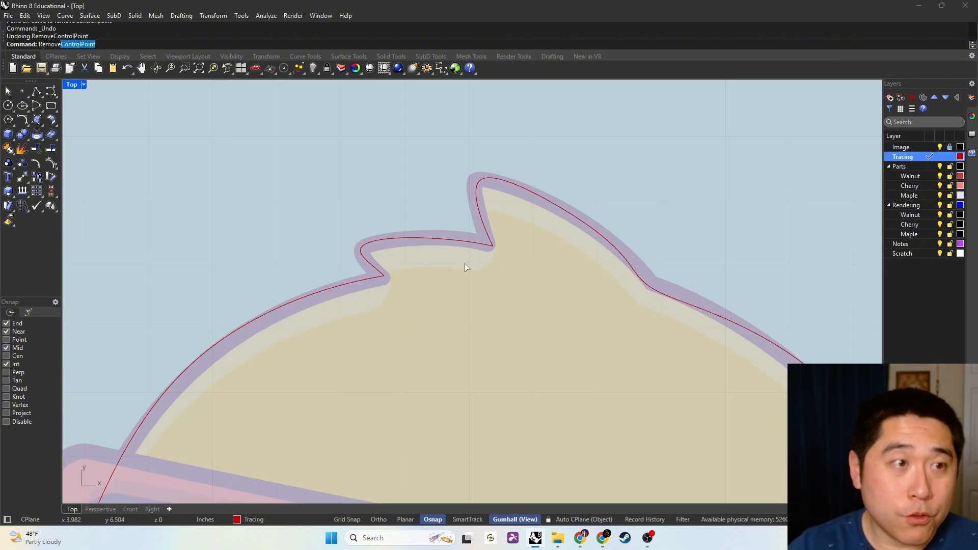
{"action": "type", "text": "ve"}
{"action": "key", "text": "Return"}
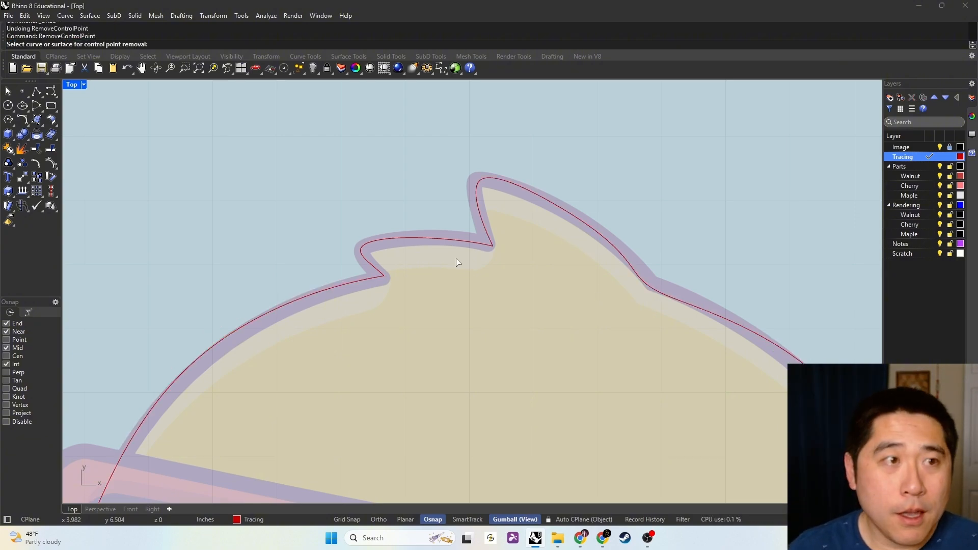
{"action": "left_click", "coordinate": [427, 238]}
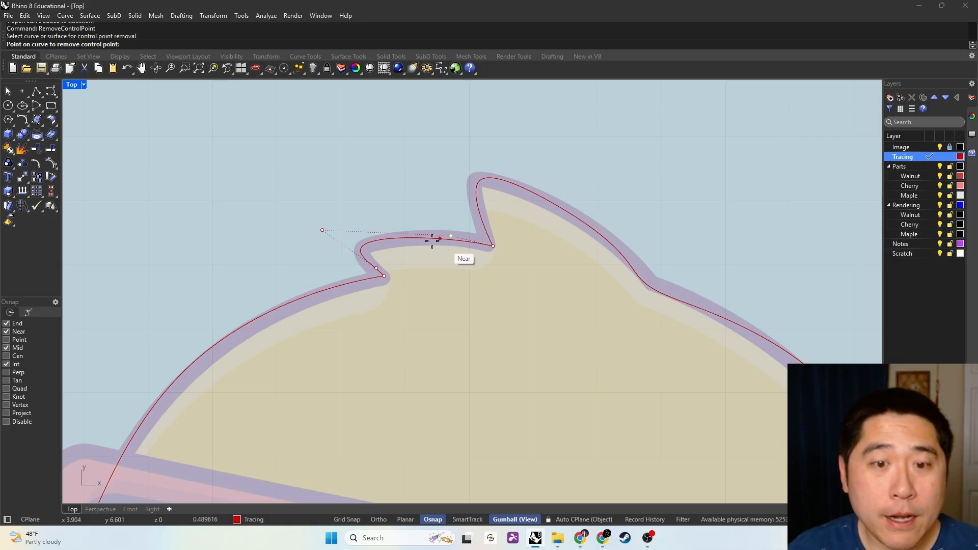
{"action": "left_click", "coordinate": [449, 239]}
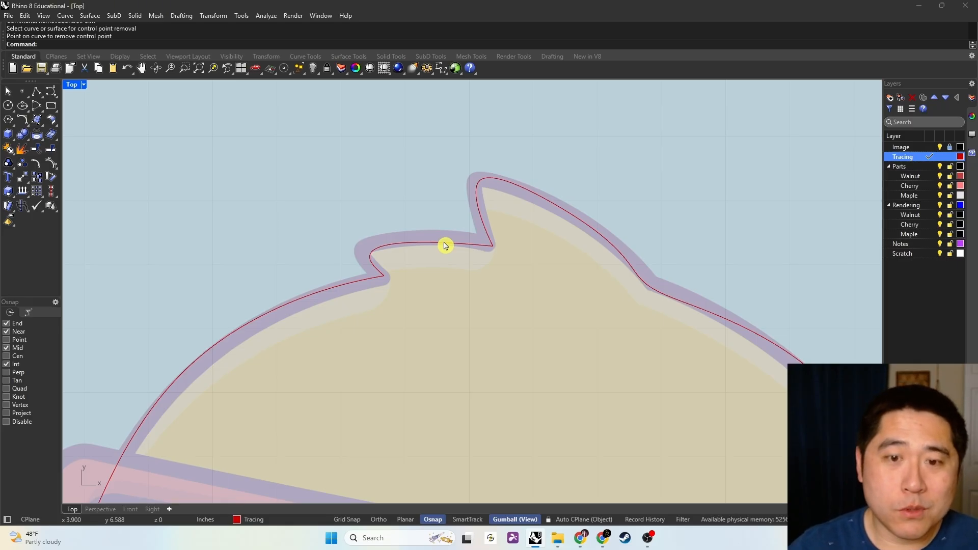
- Delete the short tuft curve's outer control point beyond the tip, and undo the control point removals
{"action": "left_click", "coordinate": [445, 246]}
{"action": "left_click", "coordinate": [324, 231]}
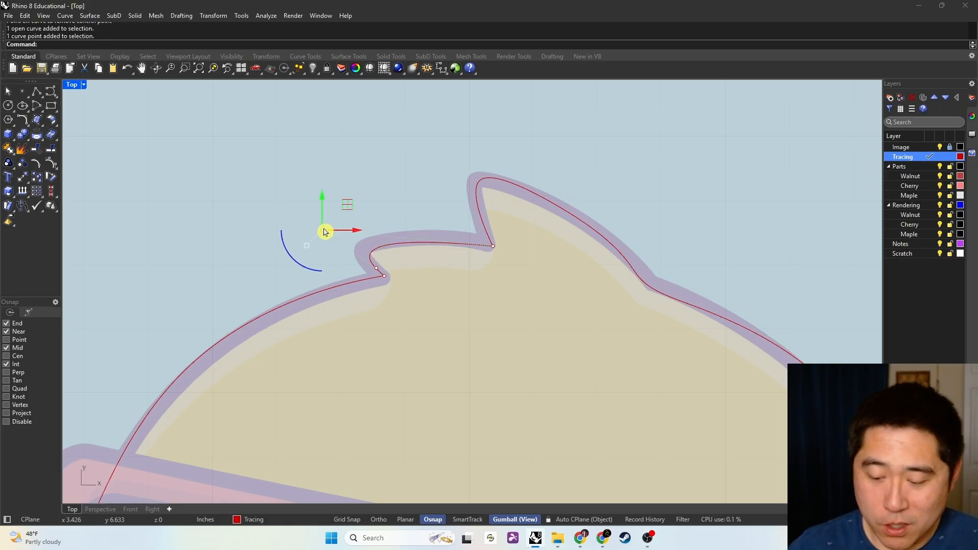
{"action": "key", "text": "Delete"}
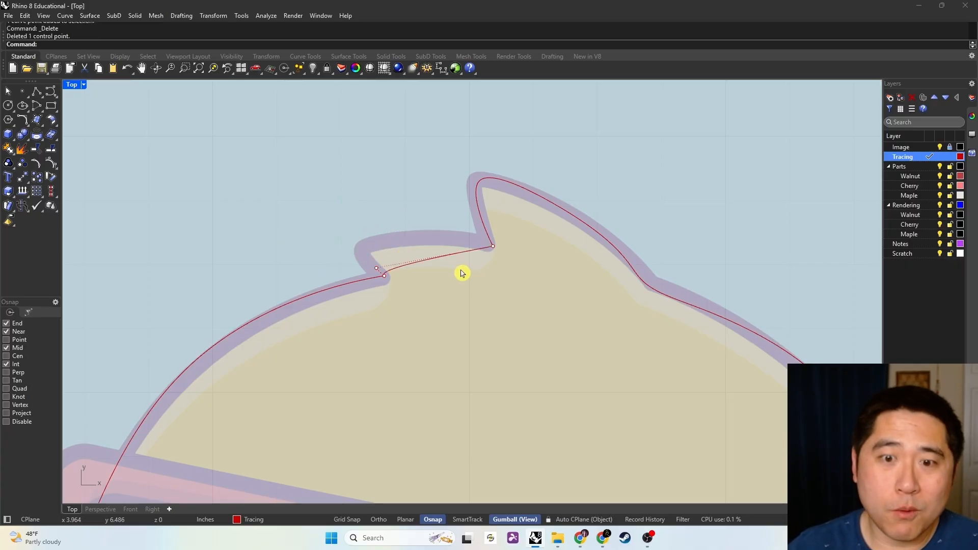
{"action": "key", "text": "ctrl+z"}
{"action": "key", "text": "ctrl+z"}
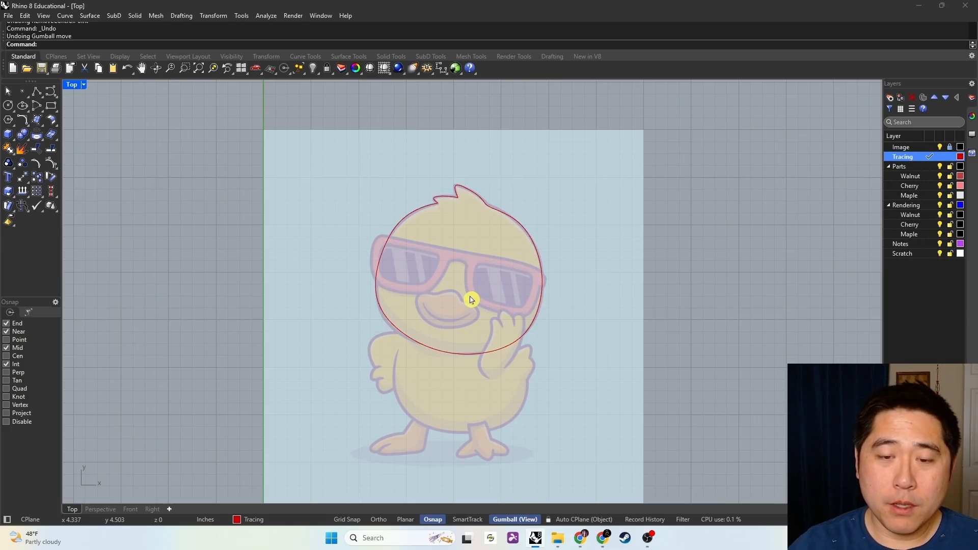
- Search the Package Manager for Vectorize, install version 8.4.24044 of the Vectorize plug-in, and close the manager
{"action": "scroll", "coordinate": [470, 300], "scroll_direction": "down", "scroll_amount": 6}
{"action": "right_click_drag", "start_coordinate": [471, 300], "coordinate": [249, 327]}
{"action": "right_click_drag", "start_coordinate": [394, 303], "coordinate": [332, 330]}
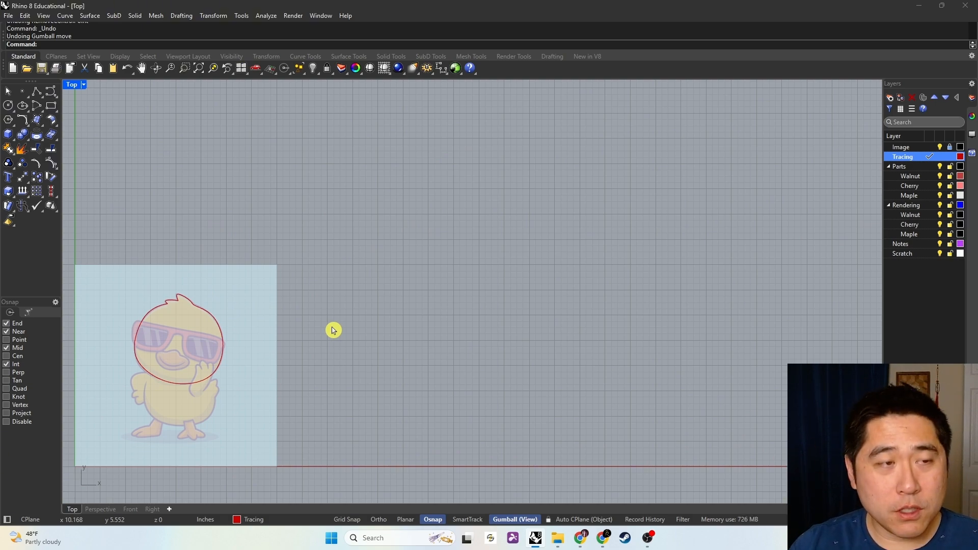
{"action": "type", "text": "PackageManager"}
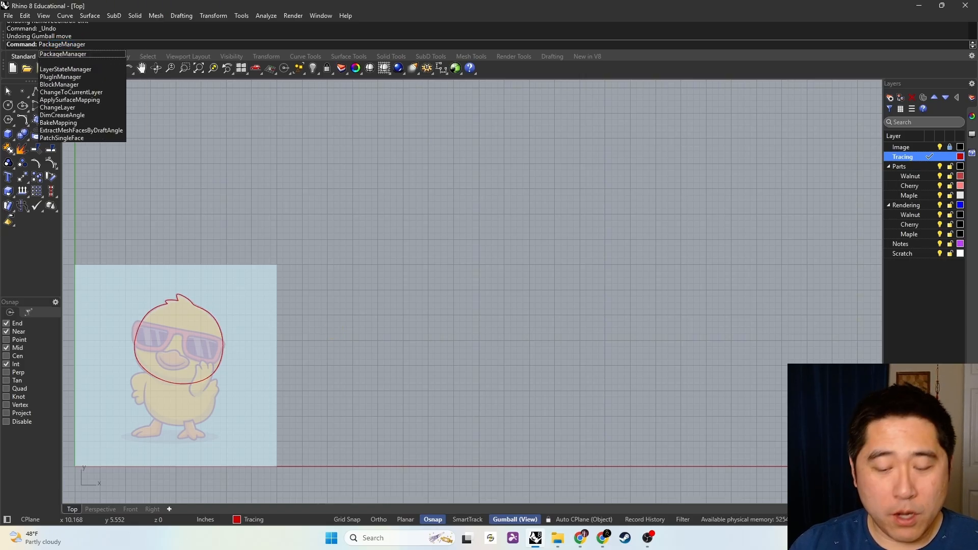
{"action": "key", "text": "Return"}
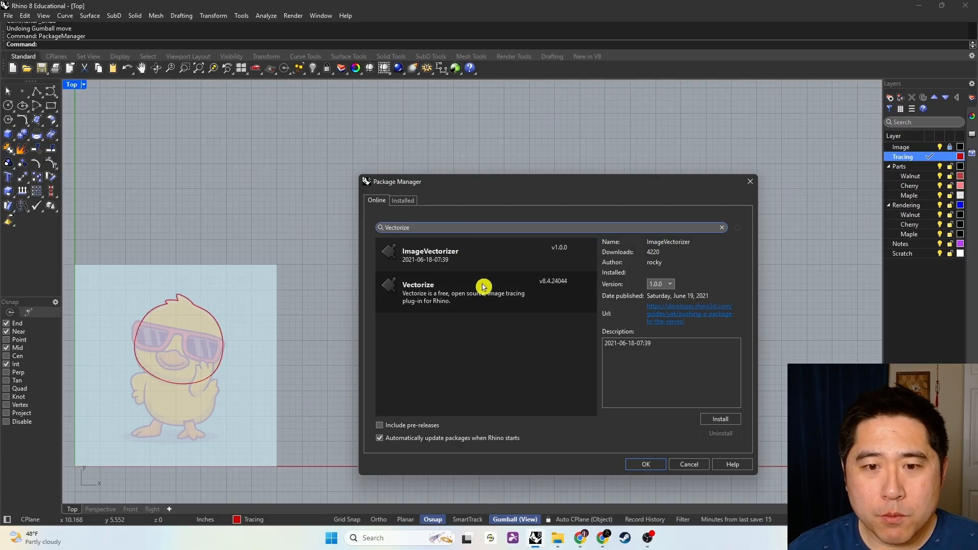
{"action": "left_click", "coordinate": [488, 302]}
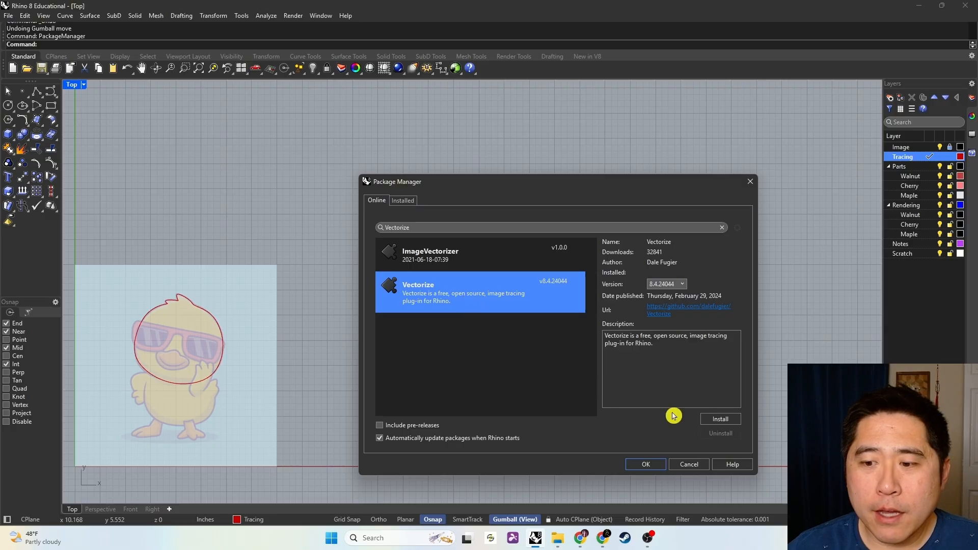
{"action": "left_click", "coordinate": [720, 420]}
{"action": "left_click", "coordinate": [599, 347]}
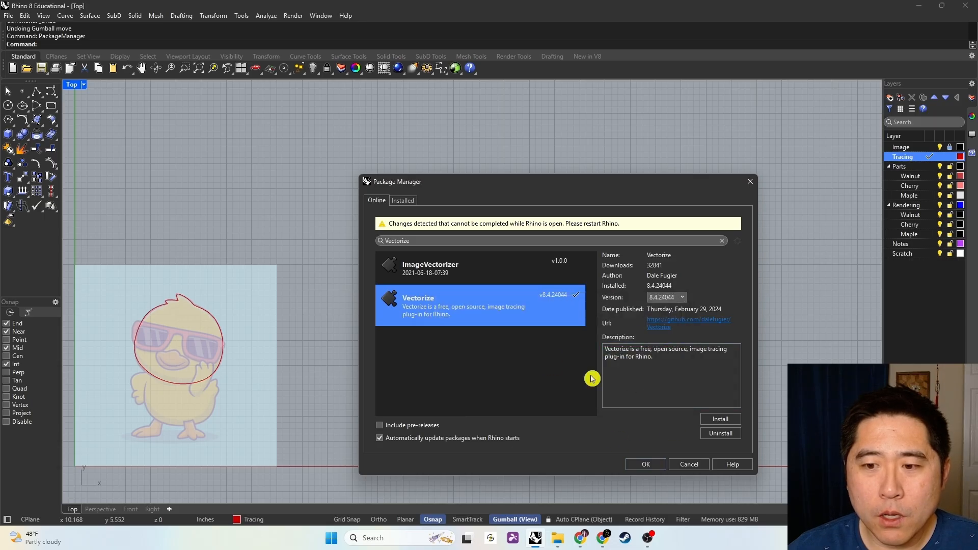
{"action": "left_click", "coordinate": [651, 464]}
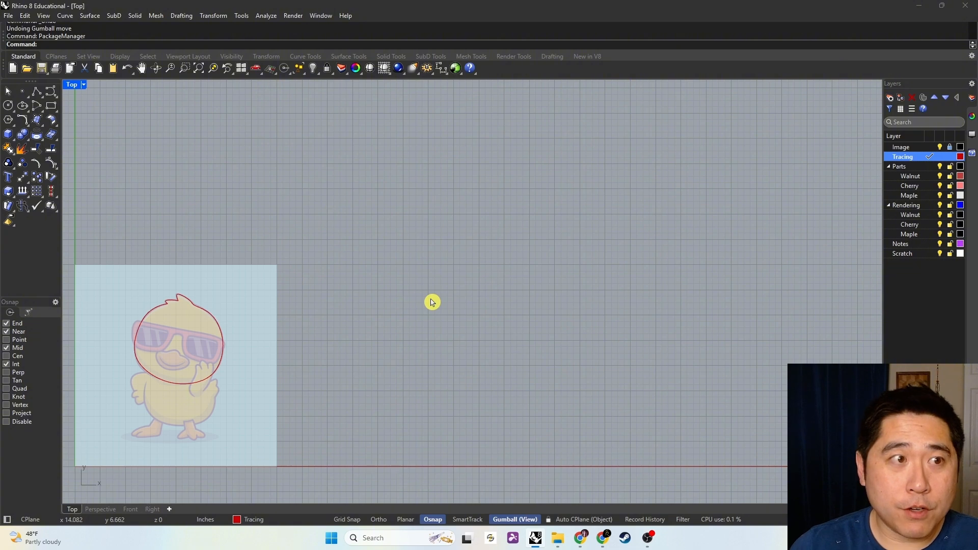
- Run Vectorize on the Cool Duck image from Downloads, and bring the whole outline preview into view clear of the settings dialog
{"action": "type", "text": "Vectorize"}
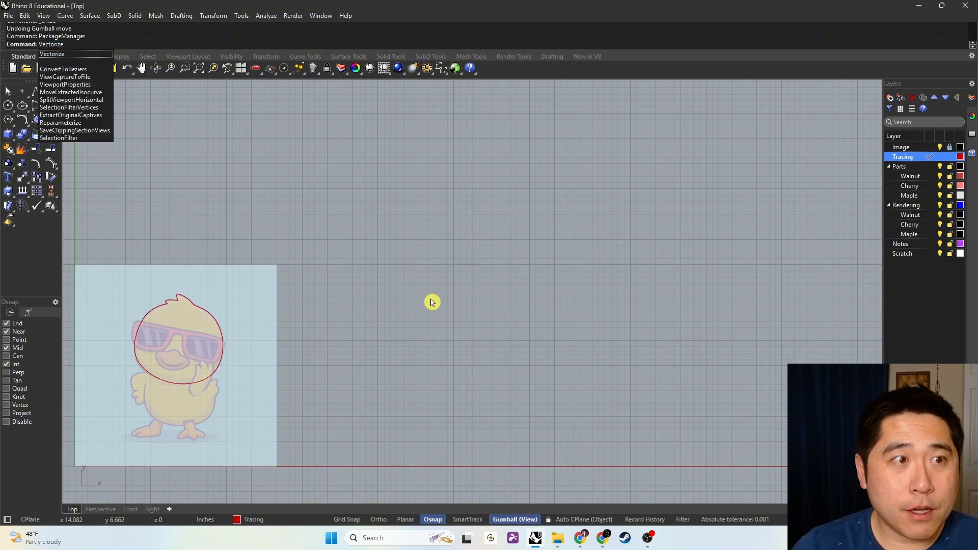
{"action": "key", "text": "Return"}
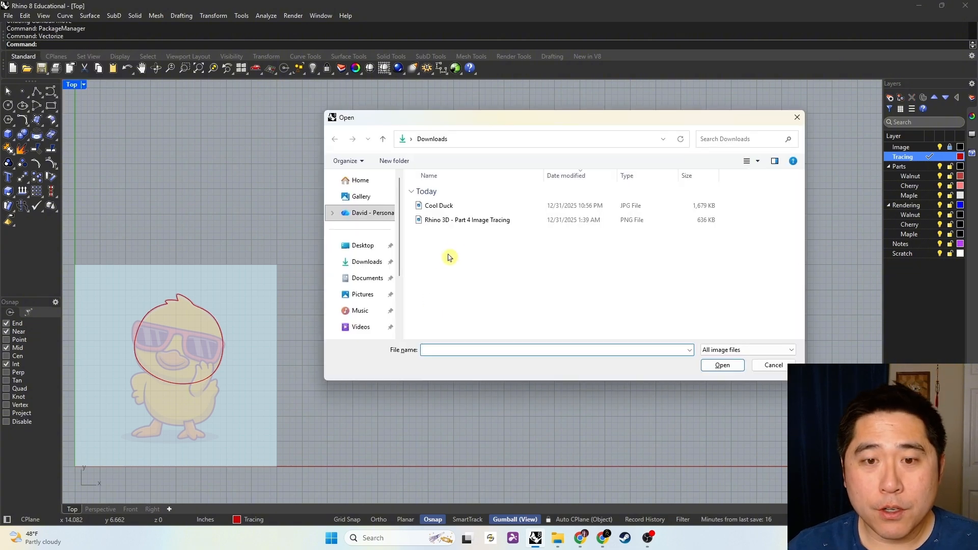
{"action": "left_click", "coordinate": [441, 206]}
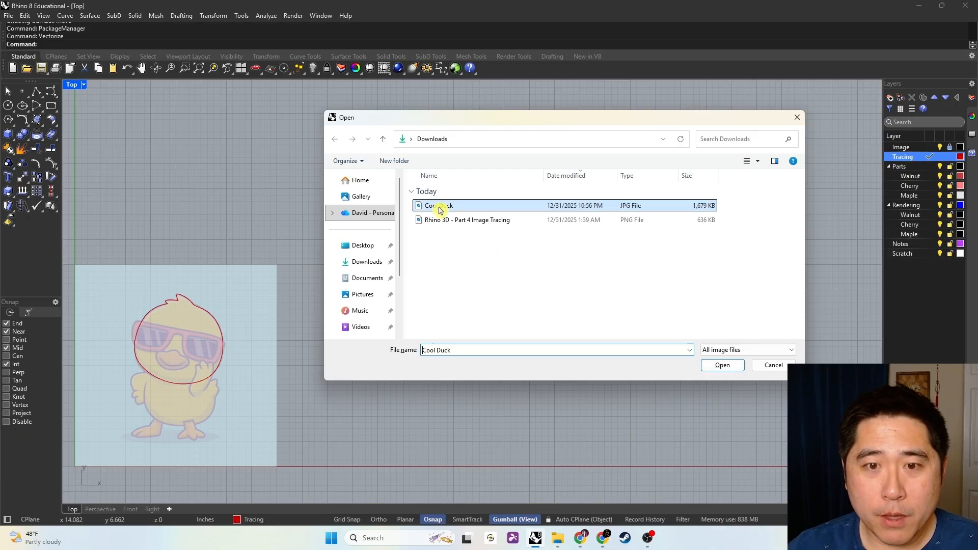
{"action": "left_click", "coordinate": [723, 365]}
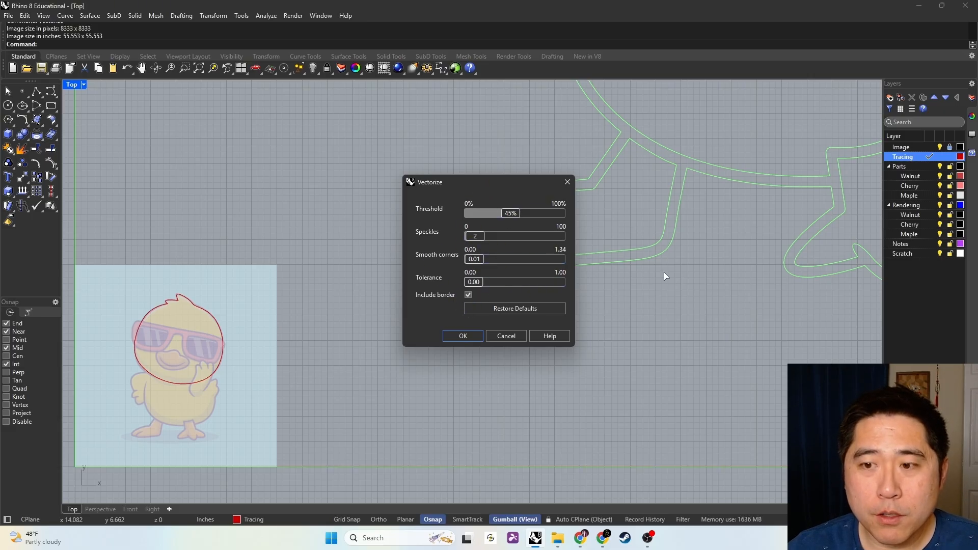
{"action": "scroll", "coordinate": [664, 272], "scroll_direction": "down", "scroll_amount": 3}
{"action": "scroll", "coordinate": [657, 270], "scroll_direction": "up", "scroll_amount": 3}
{"action": "scroll", "coordinate": [644, 270], "scroll_direction": "down", "scroll_amount": 12}
{"action": "right_click_drag", "start_coordinate": [699, 217], "coordinate": [611, 301]}
{"action": "right_click_drag", "start_coordinate": [624, 261], "coordinate": [641, 301]}
{"action": "left_click_drag", "start_coordinate": [514, 187], "coordinate": [422, 185]}
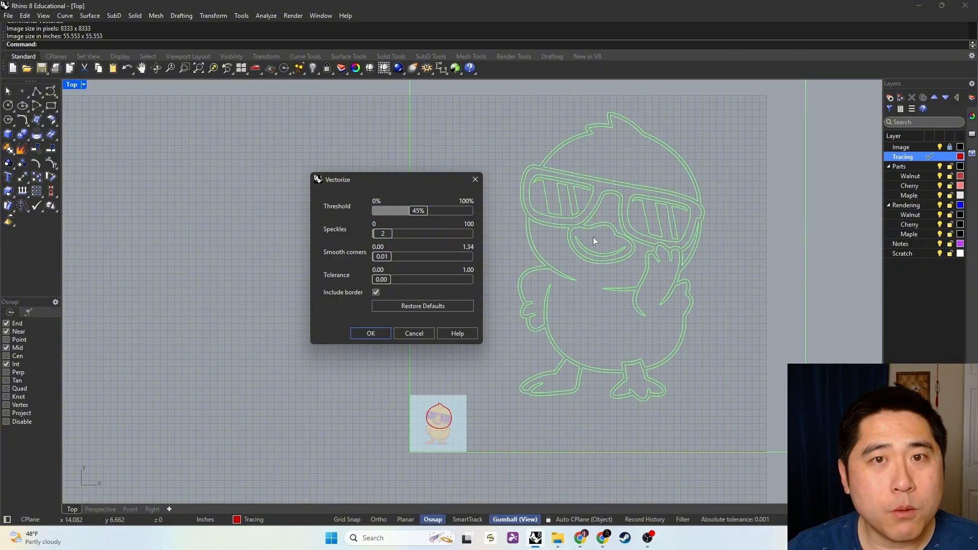
- Restore Vectorize's default settings and create the duck outline curves on the Tracing layer
{"action": "left_click", "coordinate": [390, 307]}
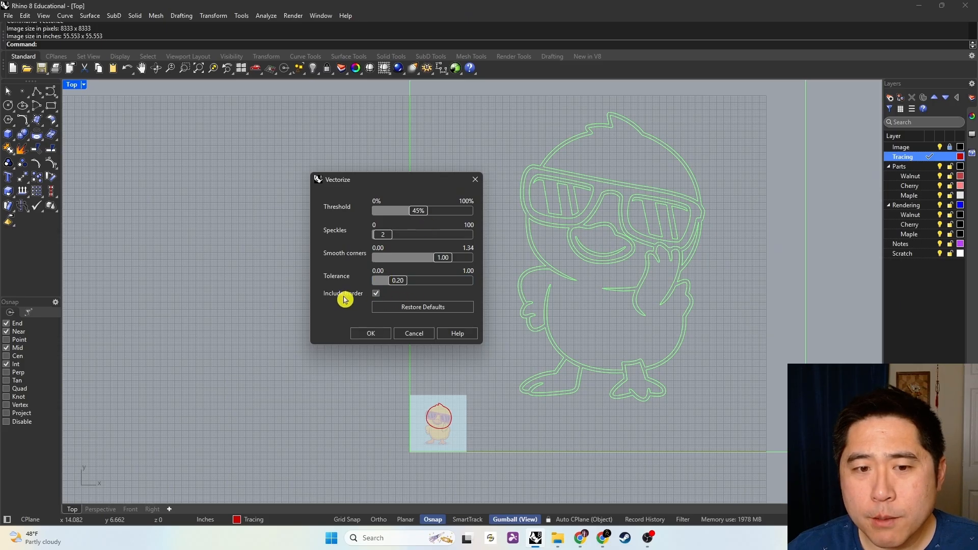
{"action": "left_click", "coordinate": [384, 332]}
{"action": "left_click", "coordinate": [708, 365]}
{"action": "right_click_drag", "start_coordinate": [708, 365], "coordinate": [583, 365]}
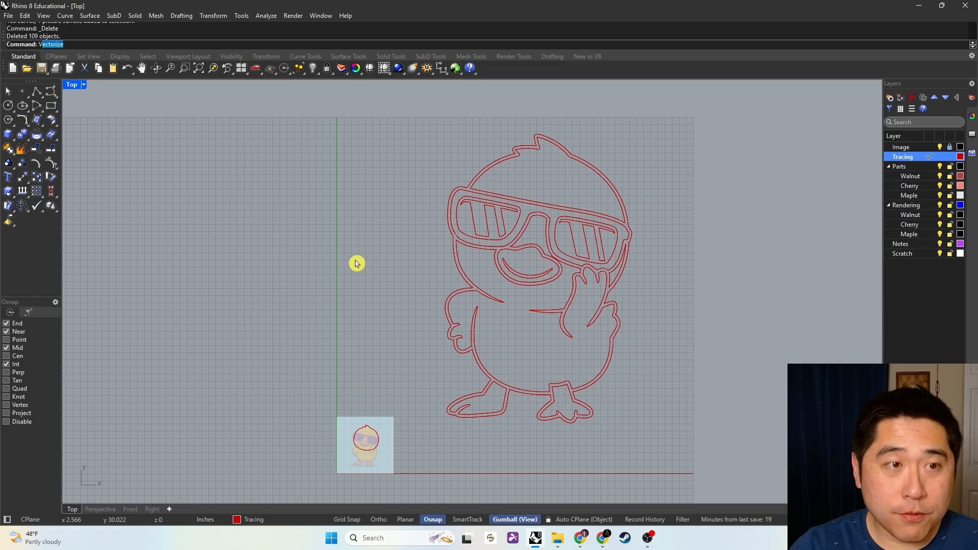
- Insert the water lily picture into the empty area beside the duck tracing
{"action": "key", "text": "Return"}
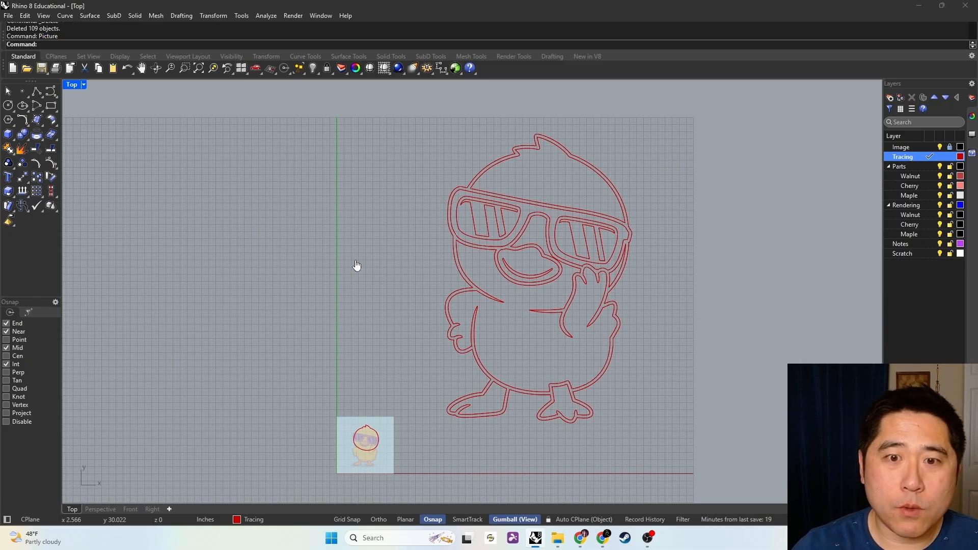
{"action": "double_click", "coordinate": [430, 208]}
{"action": "left_click", "coordinate": [198, 171]}
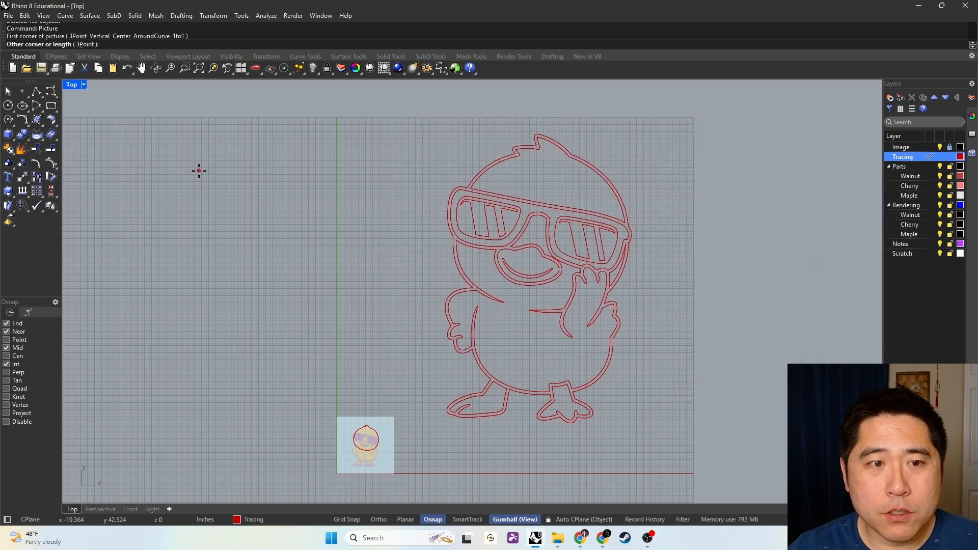
{"action": "left_click", "coordinate": [317, 270]}
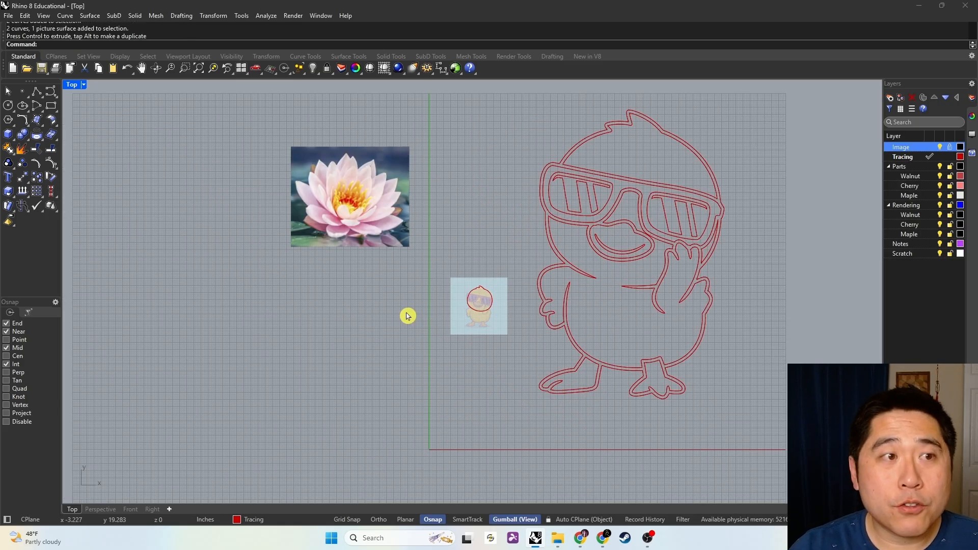
- Run Vectorize on the water lily image and raise the threshold to capture more of the petal outlines
{"action": "type", "text": "Vectorize"}
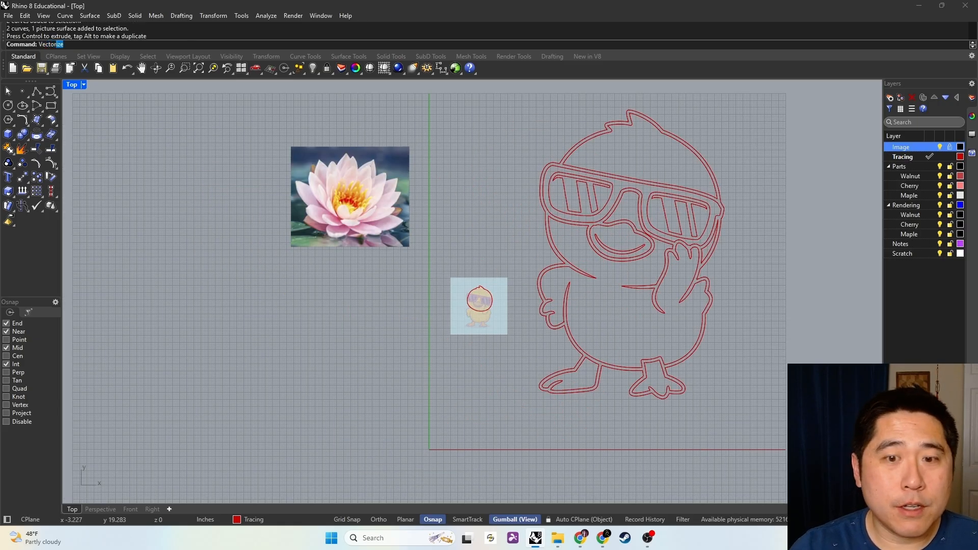
{"action": "key", "text": "Return"}
{"action": "double_click", "coordinate": [467, 201]}
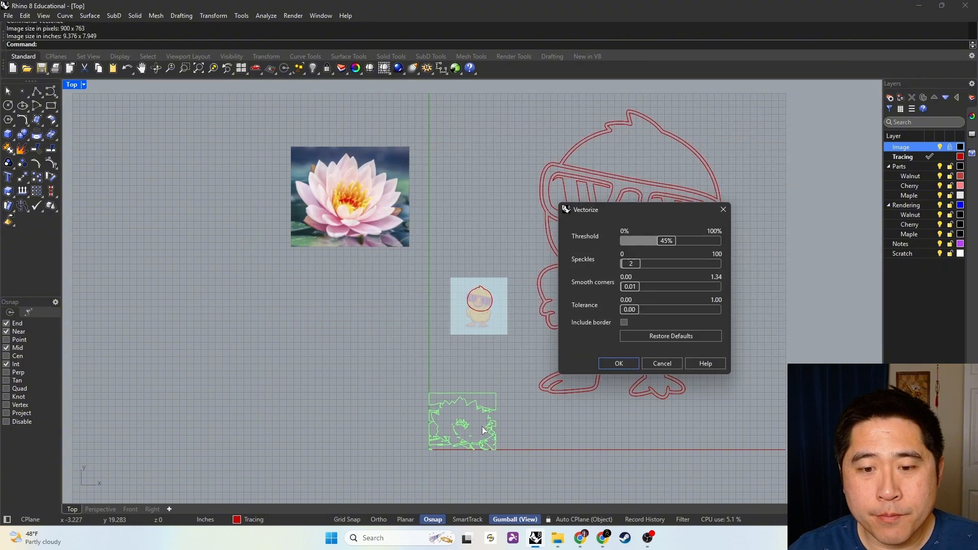
{"action": "scroll", "coordinate": [479, 362], "scroll_direction": "up", "scroll_amount": 6}
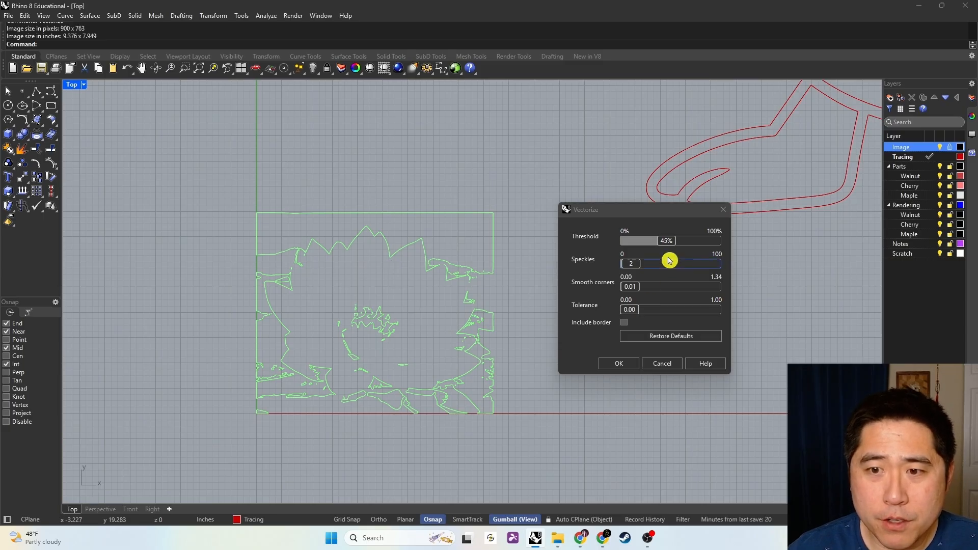
{"action": "left_click", "coordinate": [666, 241]}
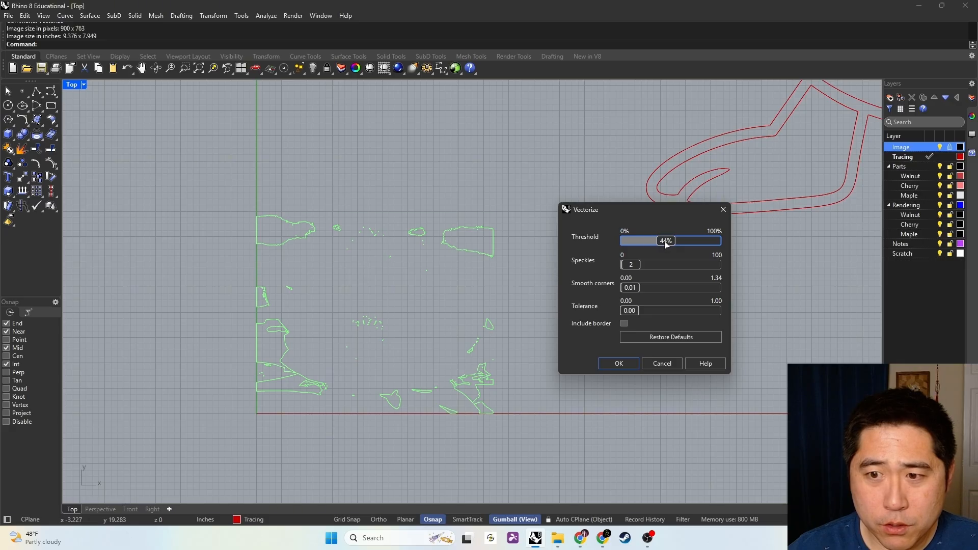
{"action": "left_click_drag", "start_coordinate": [666, 244], "coordinate": [684, 250]}
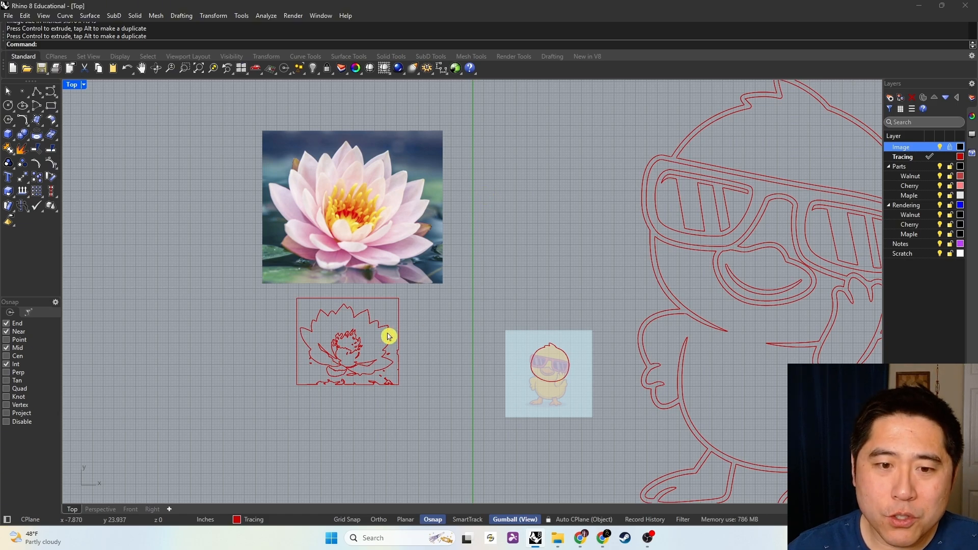
- Scale the large vectorized duck outline down uniformly to smaller than the duck picture, and undo the last gumball move
{"action": "right_click_drag", "start_coordinate": [541, 303], "coordinate": [367, 297]}
{"action": "scroll", "coordinate": [402, 284], "scroll_direction": "down", "scroll_amount": 2}
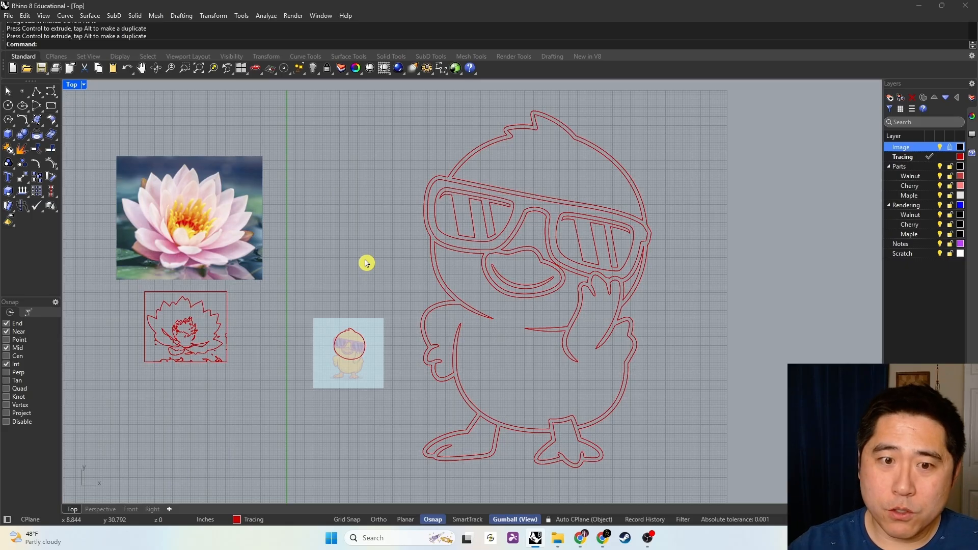
{"action": "right_click_drag", "start_coordinate": [539, 404], "coordinate": [452, 408]}
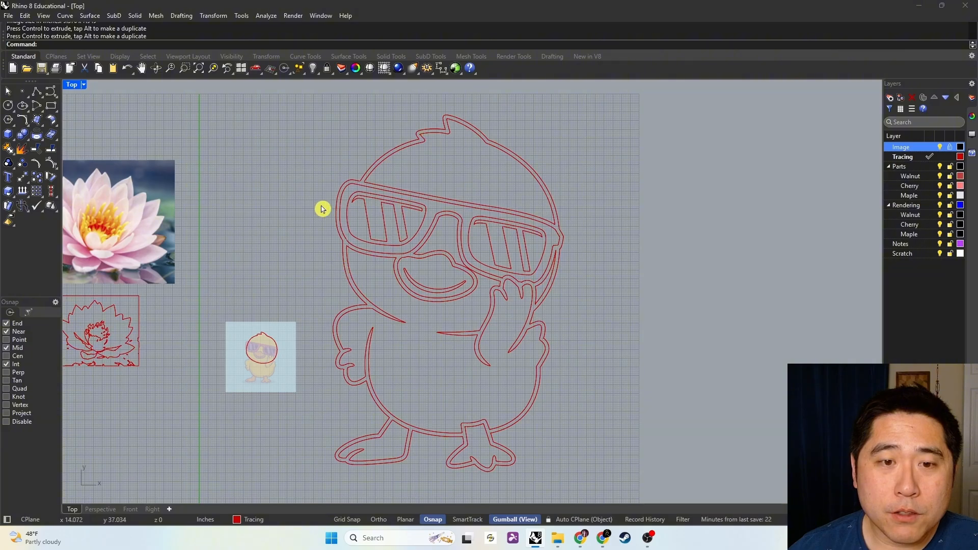
{"action": "mouse_move", "coordinate": [284, 106]}
{"action": "left_mouse_down"}
{"action": "mouse_move", "coordinate": [519, 460]}
{"action": "mouse_move", "coordinate": [574, 512]}
{"action": "left_mouse_up"}
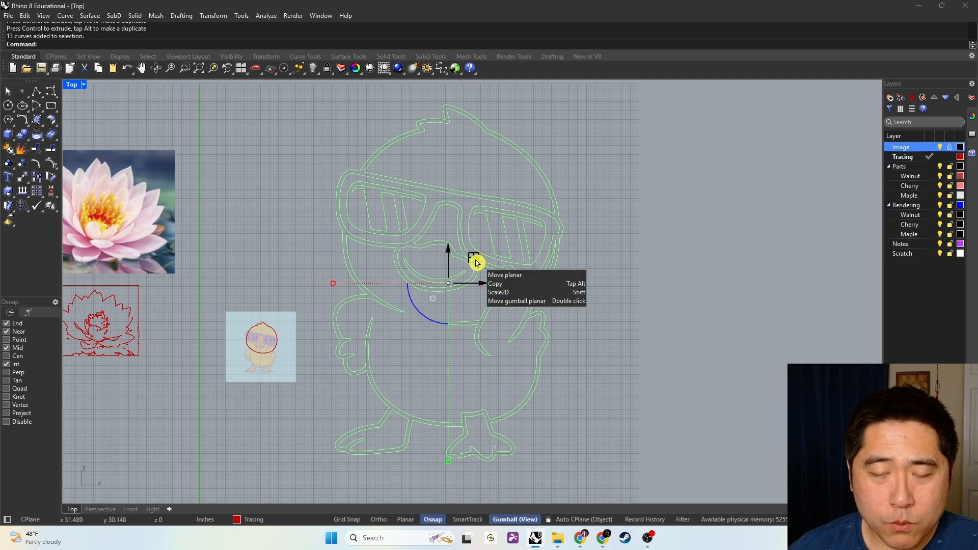
{"action": "left_click_drag", "start_coordinate": [476, 262], "coordinate": [465, 306], "text": "shift"}
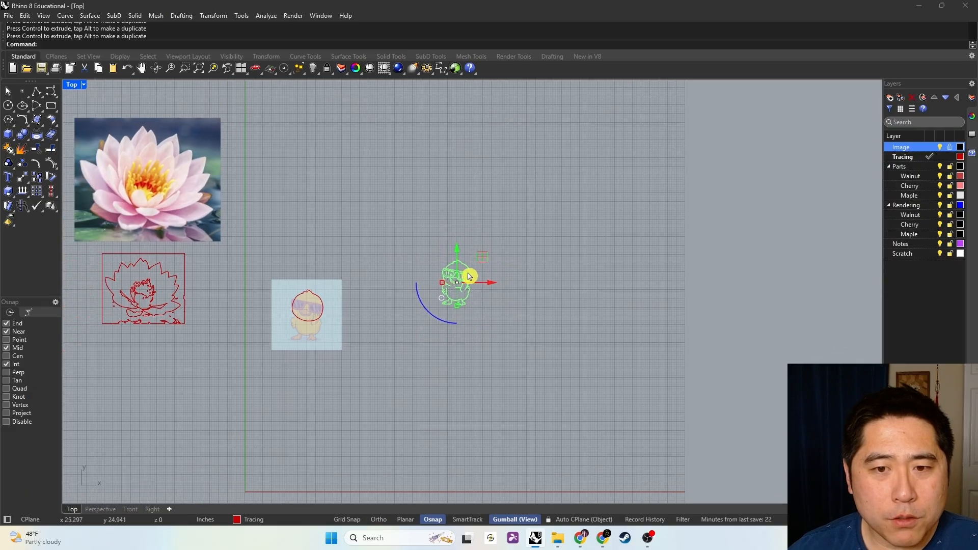
{"action": "key", "text": "ctrl+z"}
{"action": "key", "text": "Escape"}
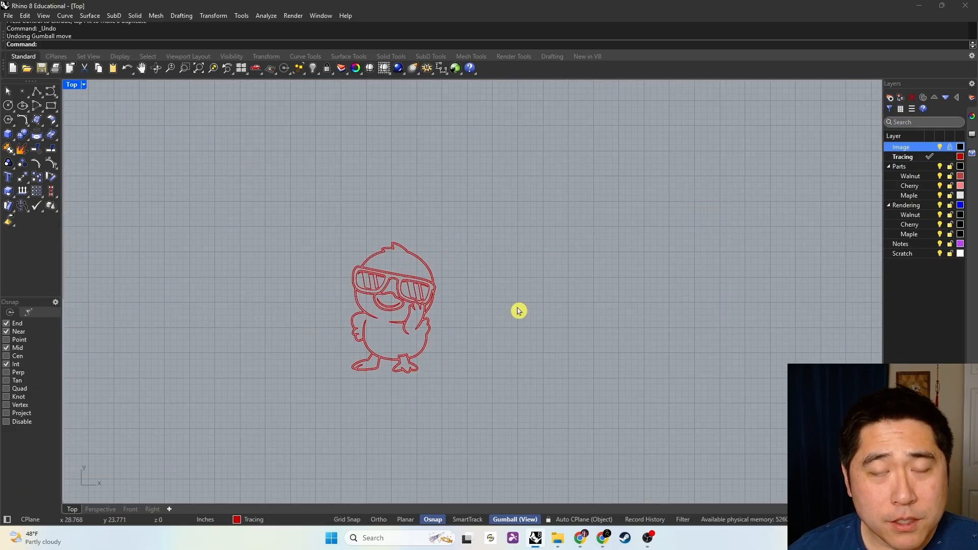
- Draw a 10 by 10 inch square beside the small duck outline with the Rectangle command
{"action": "right_click_drag", "start_coordinate": [518, 310], "coordinate": [422, 290]}
{"action": "scroll", "coordinate": [413, 310], "scroll_direction": "down", "scroll_amount": 3}
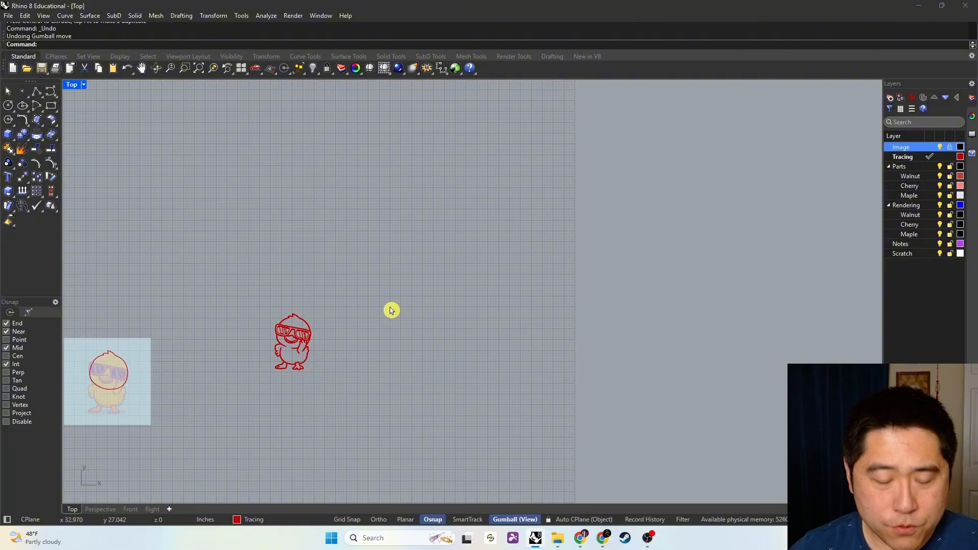
{"action": "key", "text": "Return"}
{"action": "left_click", "coordinate": [346, 372]}
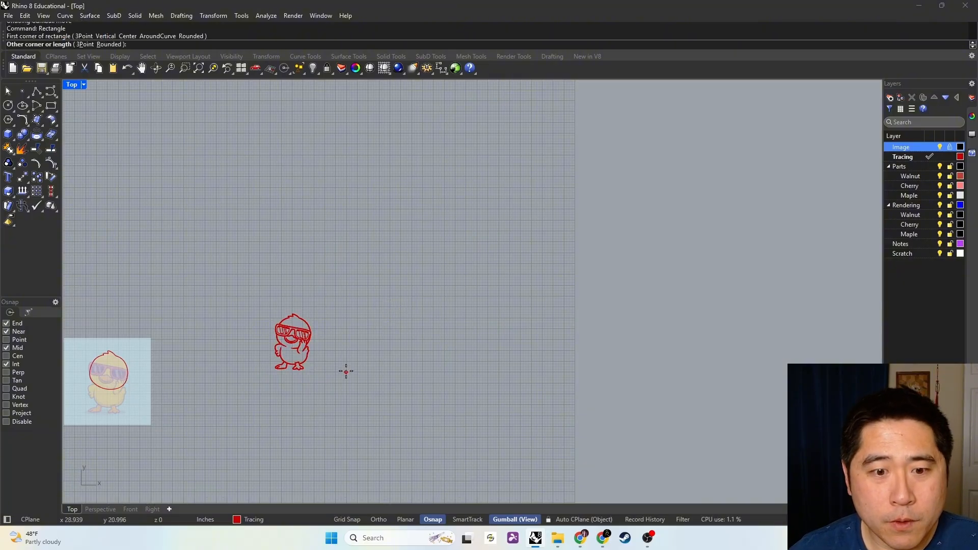
{"action": "key", "text": "Return"}
{"action": "key", "text": "Return"}
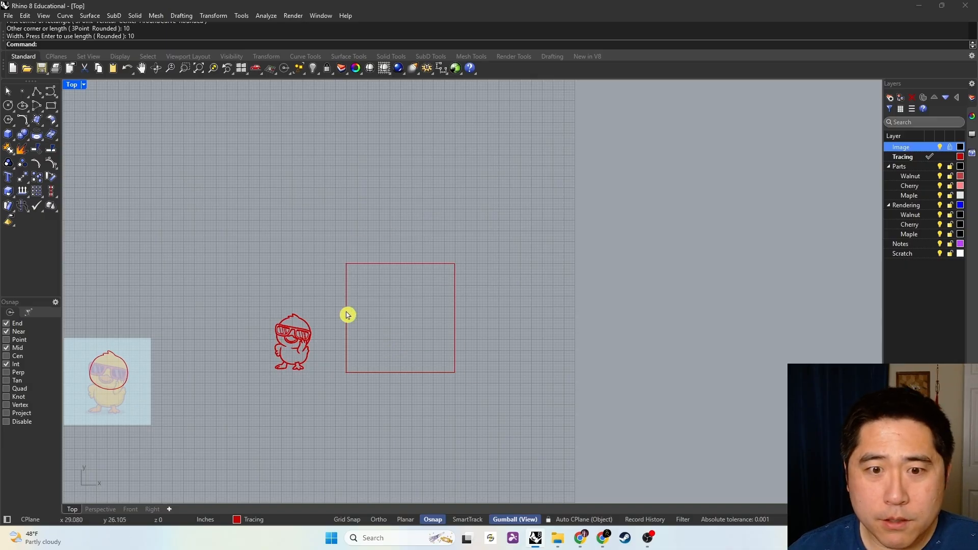
- Place the duck outline in the square, relocate its gumball to the left foot's underside, and move that point onto the bottom edge
{"action": "left_click_drag", "start_coordinate": [328, 390], "coordinate": [424, 303]}
{"action": "scroll", "coordinate": [413, 336], "scroll_direction": "up", "scroll_amount": 5}
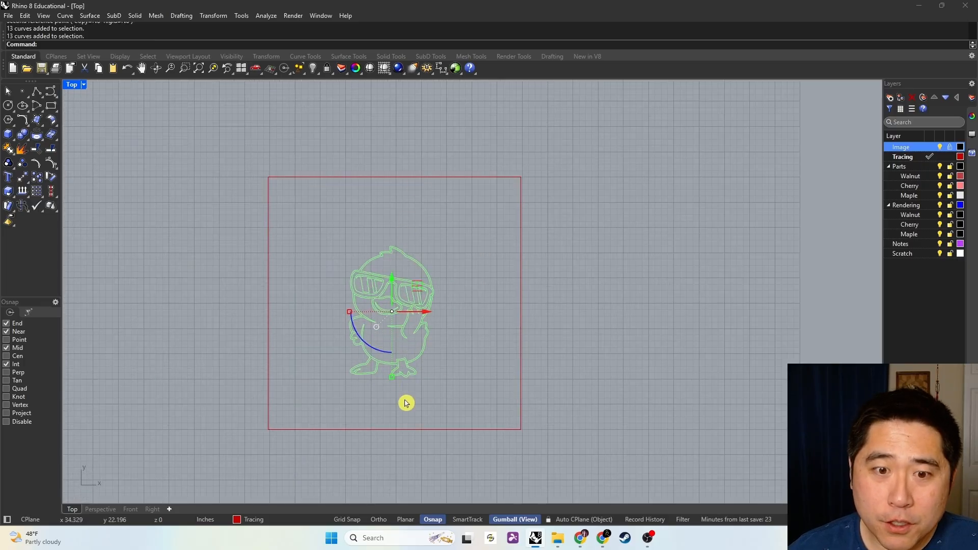
{"action": "left_click", "coordinate": [378, 332]}
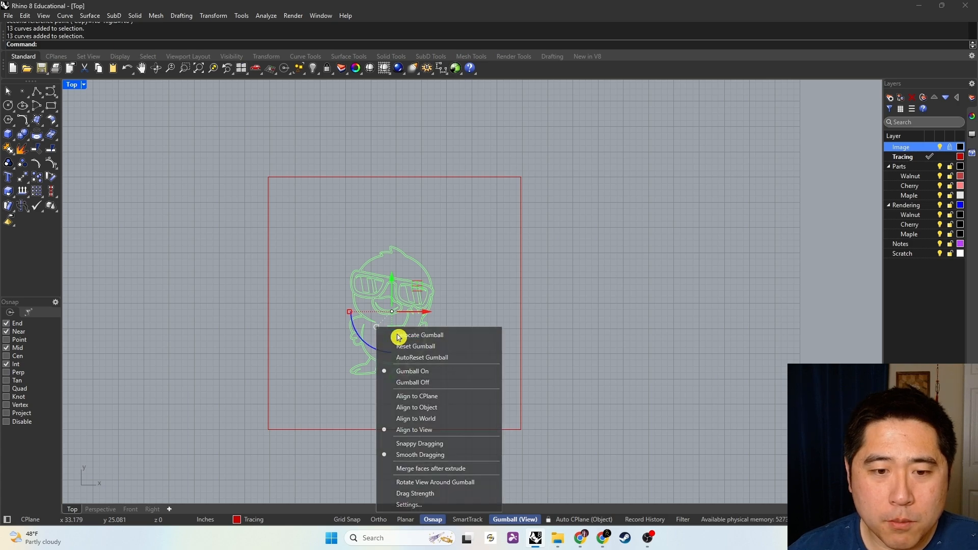
{"action": "left_click", "coordinate": [399, 336]}
{"action": "left_click", "coordinate": [358, 376]}
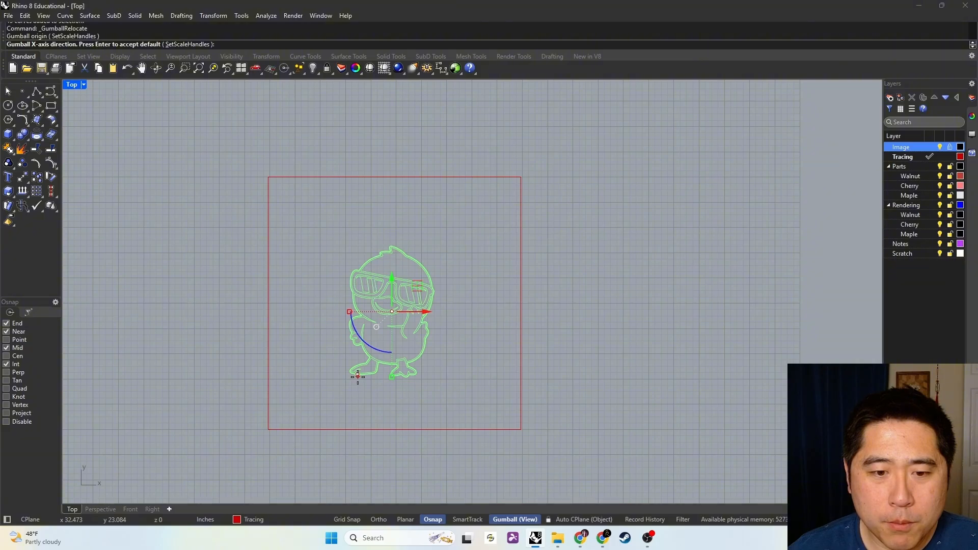
{"action": "right_click", "coordinate": [365, 392]}
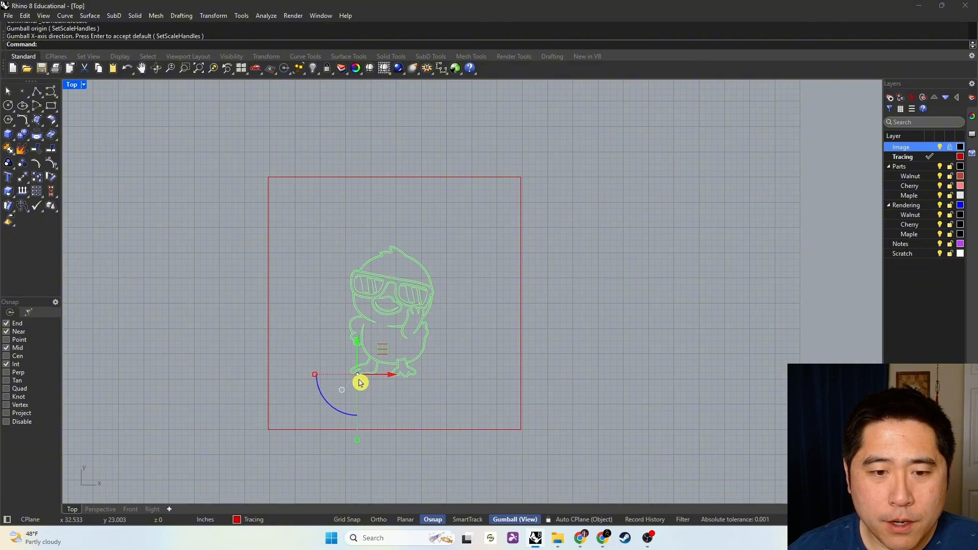
{"action": "left_click_drag", "start_coordinate": [358, 376], "coordinate": [321, 429]}
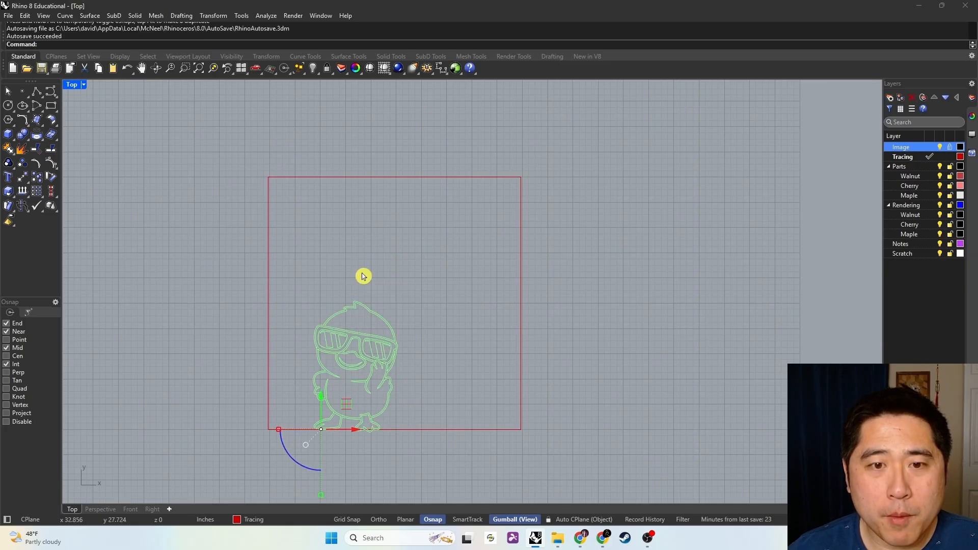
{"action": "scroll", "coordinate": [363, 437], "scroll_direction": "up", "scroll_amount": 4}
{"action": "left_click", "coordinate": [351, 461]}
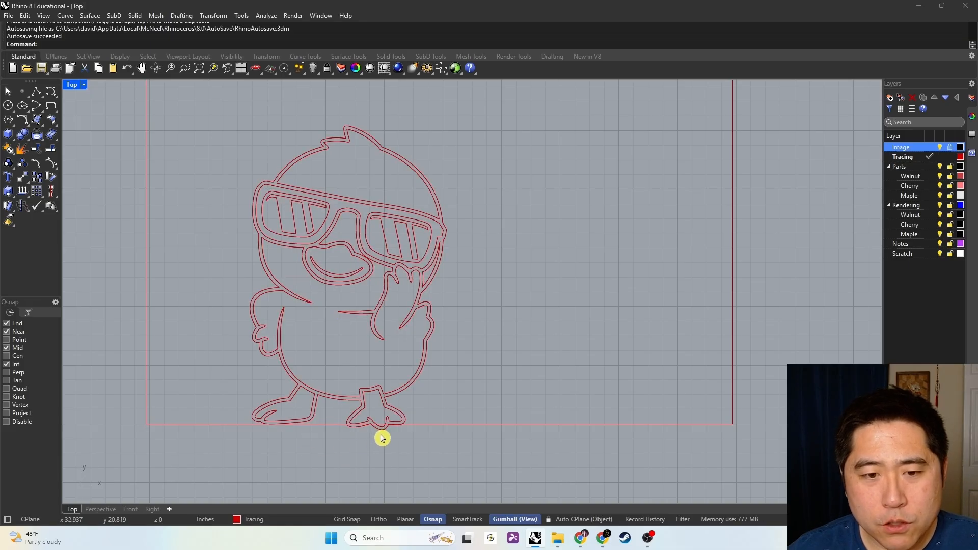
- Relocate the duck outline's gumball to the lowest point of the right foot and move that point onto the square's bottom edge
{"action": "left_click_drag", "start_coordinate": [430, 406], "coordinate": [220, 144]}
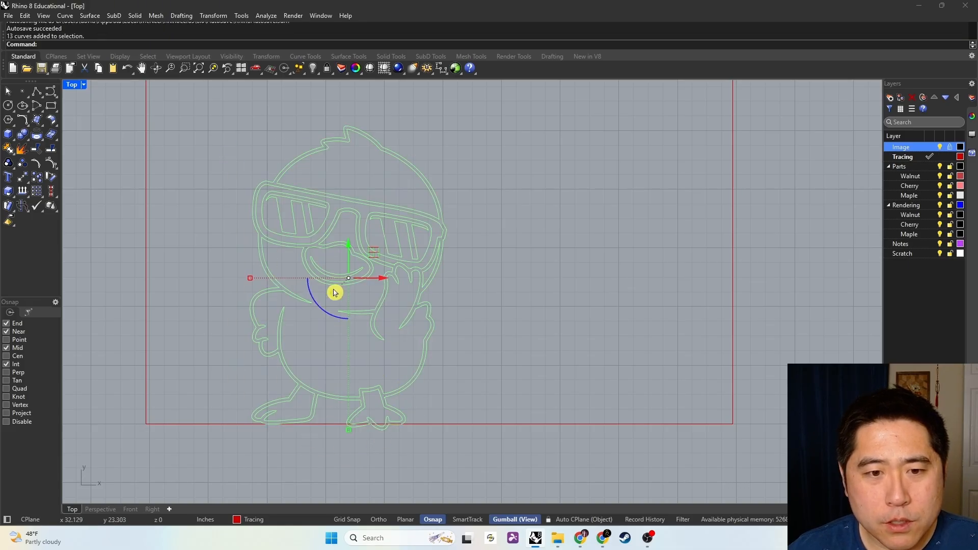
{"action": "left_click", "coordinate": [334, 292]}
{"action": "left_click", "coordinate": [345, 300]}
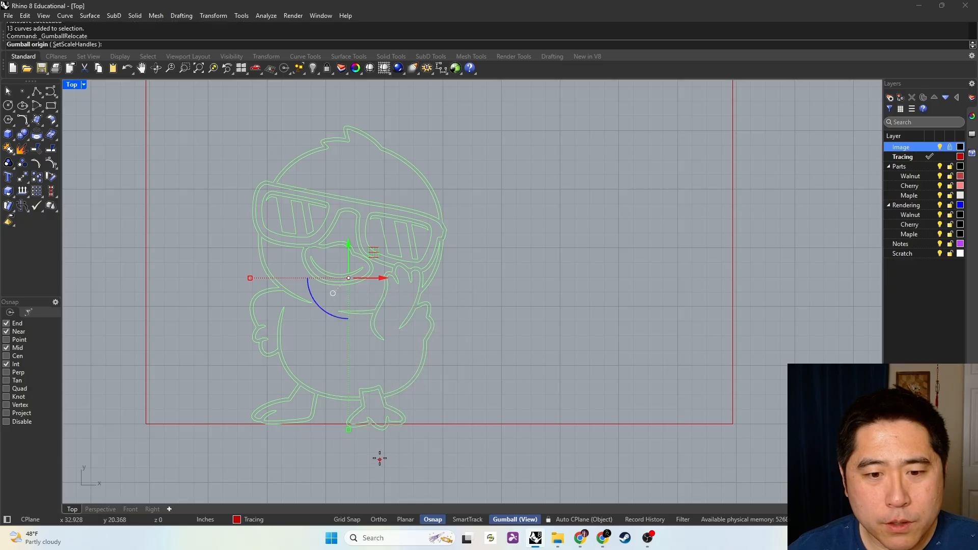
{"action": "left_click", "coordinate": [382, 429]}
{"action": "right_click", "coordinate": [385, 441]}
{"action": "left_click_drag", "start_coordinate": [384, 435], "coordinate": [281, 256]}
{"action": "left_click", "coordinate": [469, 361]}
{"action": "scroll", "coordinate": [469, 361], "scroll_direction": "down", "scroll_amount": 4}
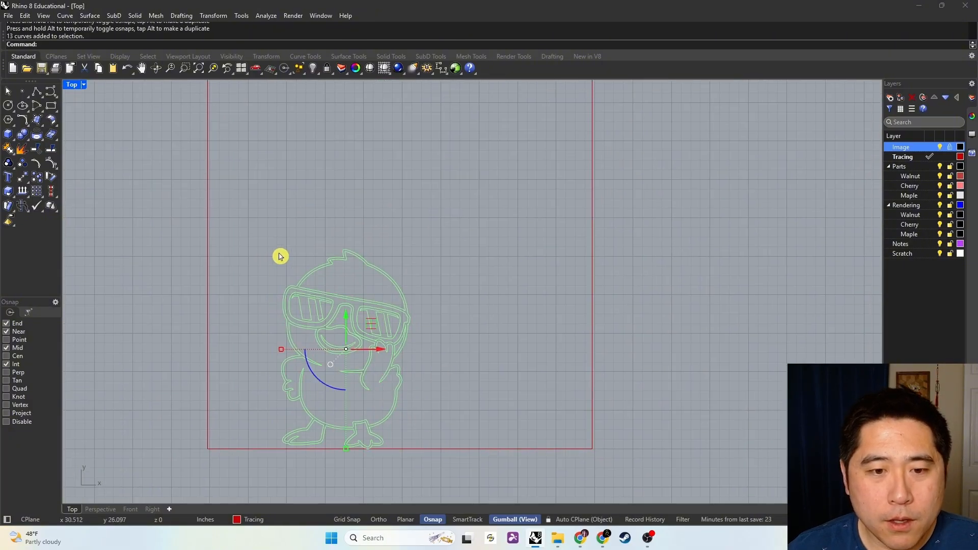
- Use Scale2D to enlarge the duck from its right foot's lowest point, bringing the tuft's tip up to the square's top edge
{"action": "type", "text": "Scal"}
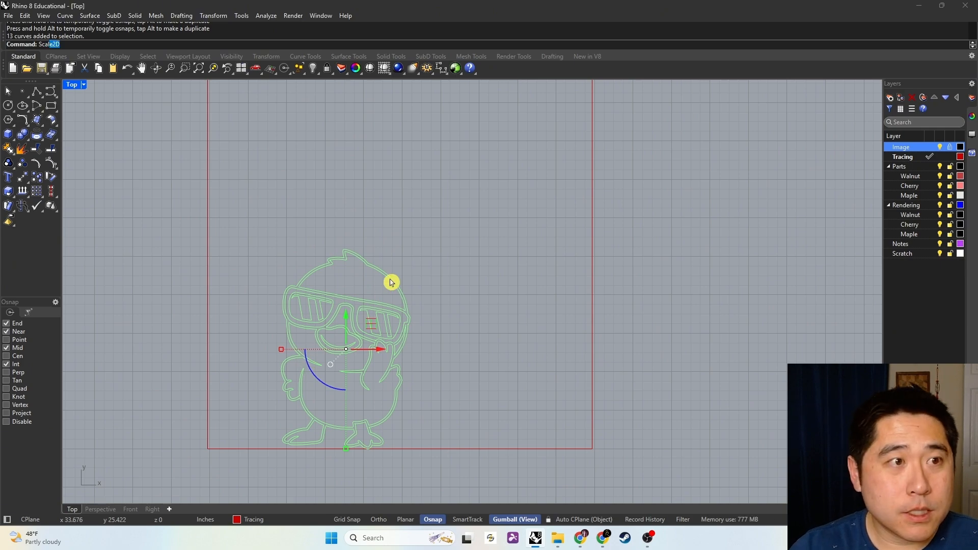
{"action": "type", "text": "e2D"}
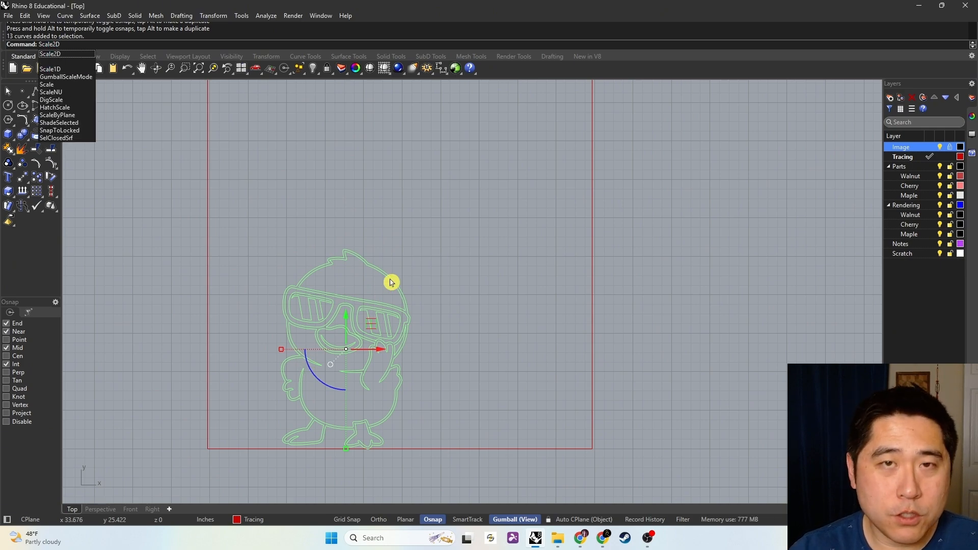
{"action": "key", "text": "Return"}
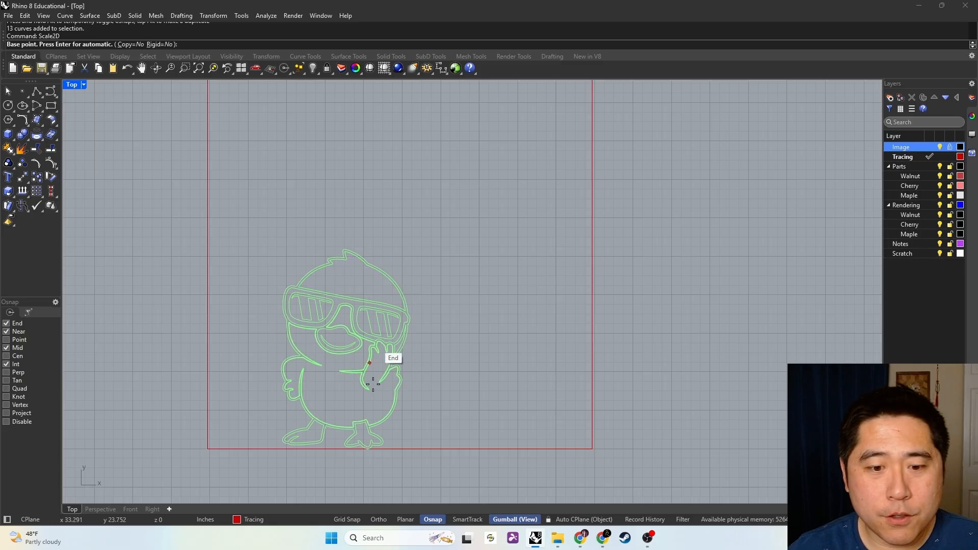
{"action": "left_click", "coordinate": [367, 450]}
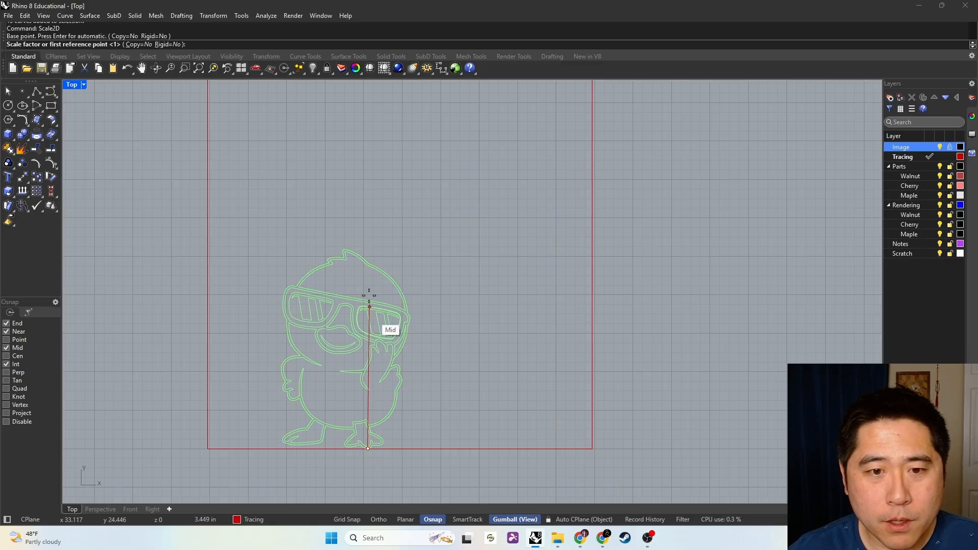
{"action": "left_click", "coordinate": [344, 250]}
{"action": "scroll", "coordinate": [362, 284], "scroll_direction": "down", "scroll_amount": 2}
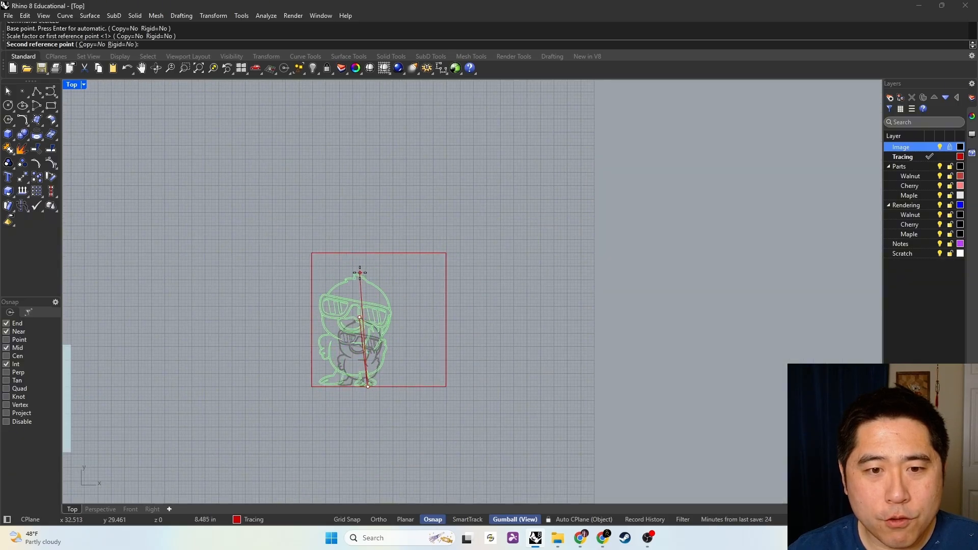
{"action": "left_click", "coordinate": [359, 254]}
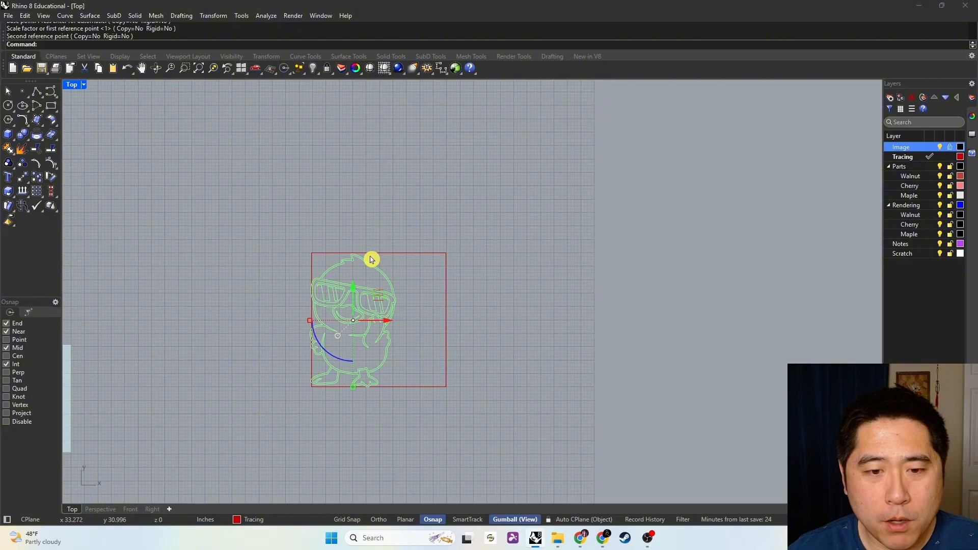
{"action": "key", "text": "Return"}
{"action": "scroll", "coordinate": [409, 323], "scroll_direction": "up", "scroll_amount": 2}
{"action": "right_click_drag", "start_coordinate": [378, 386], "coordinate": [391, 395]}
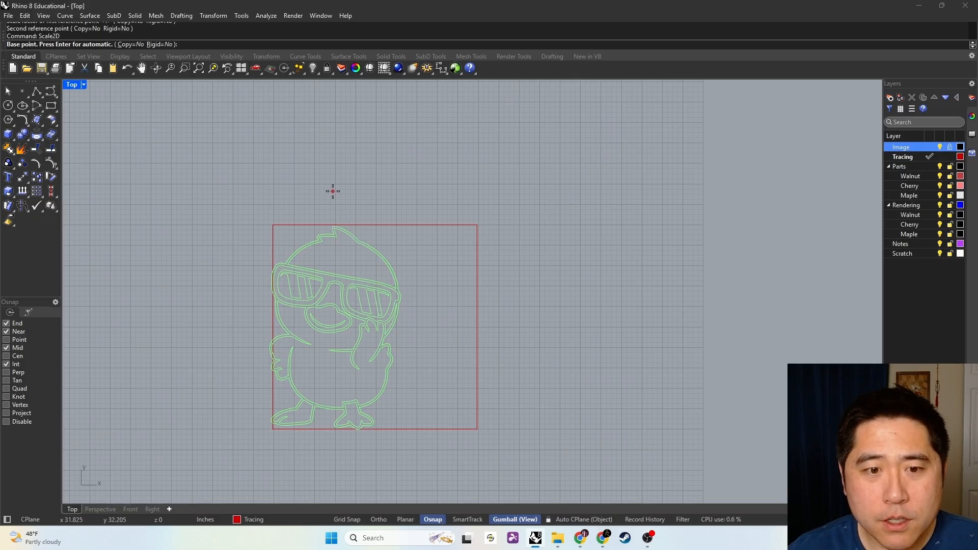
{"action": "scroll", "coordinate": [400, 281], "scroll_direction": "down", "scroll_amount": 3}
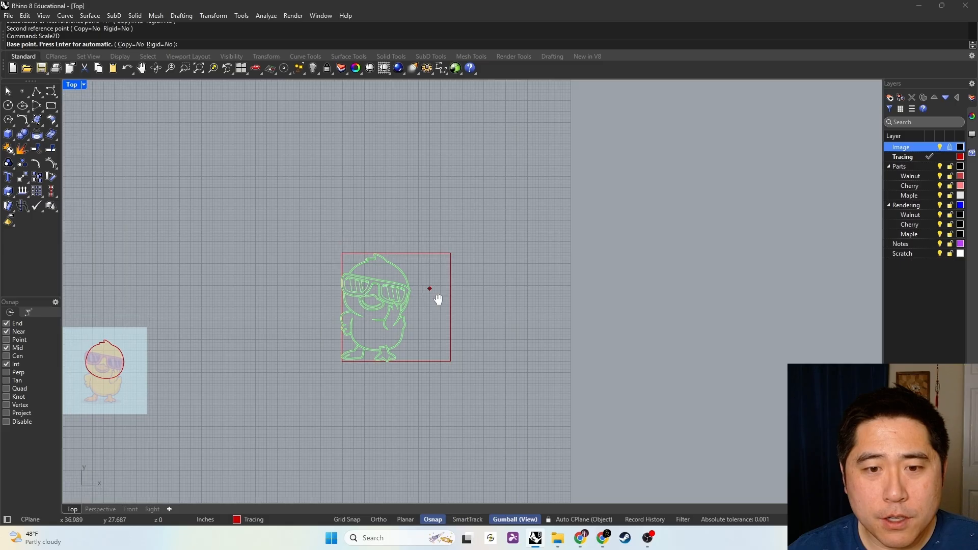
{"action": "scroll", "coordinate": [448, 255], "scroll_direction": "down", "scroll_amount": 2}
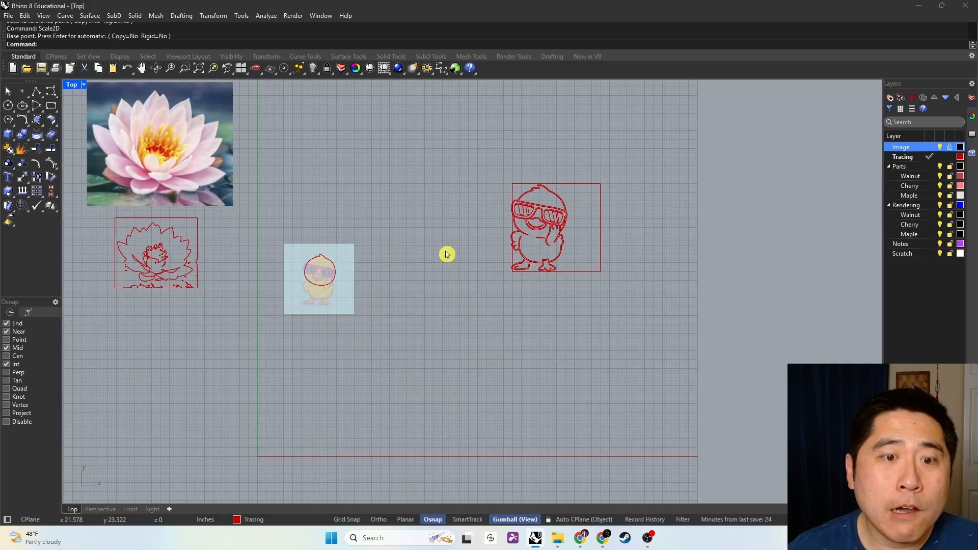
- Draw a 10 by 10 inch square starting at the origin with the Rectangle command, with grid snap turned on
{"action": "right_click_drag", "start_coordinate": [437, 328], "coordinate": [495, 302]}
{"action": "scroll", "coordinate": [430, 247], "scroll_direction": "up", "scroll_amount": 4}
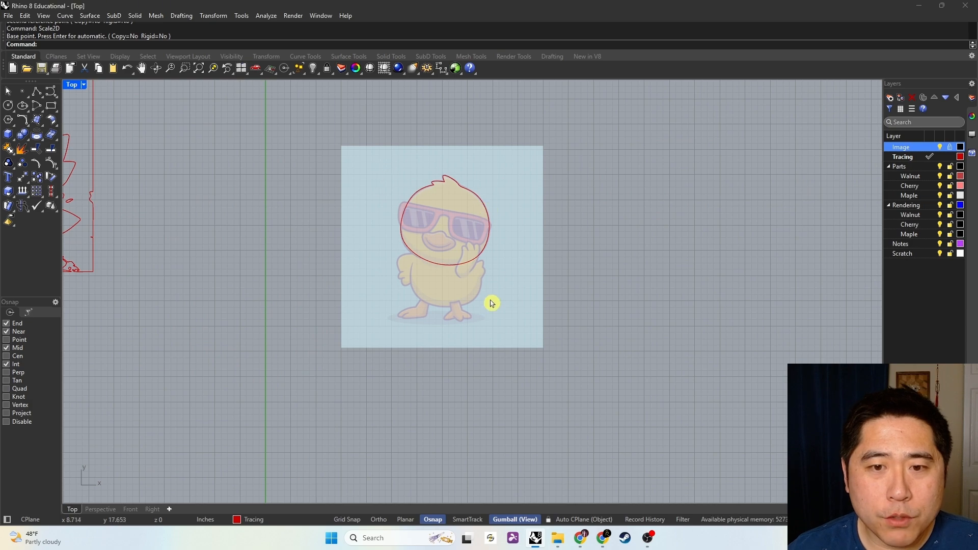
{"action": "scroll", "coordinate": [601, 262], "scroll_direction": "down", "scroll_amount": 3}
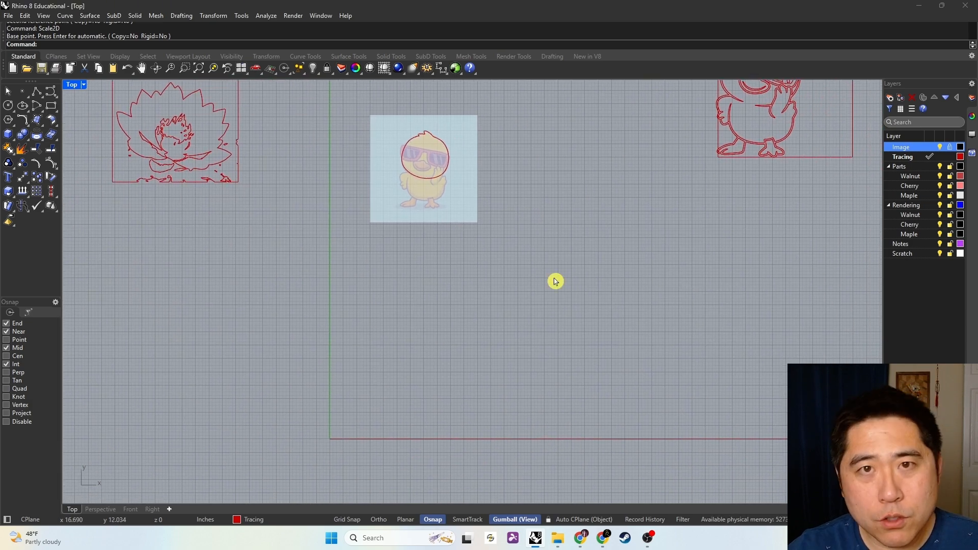
{"action": "type", "text": "Rectangle"}
{"action": "key", "text": "Return"}
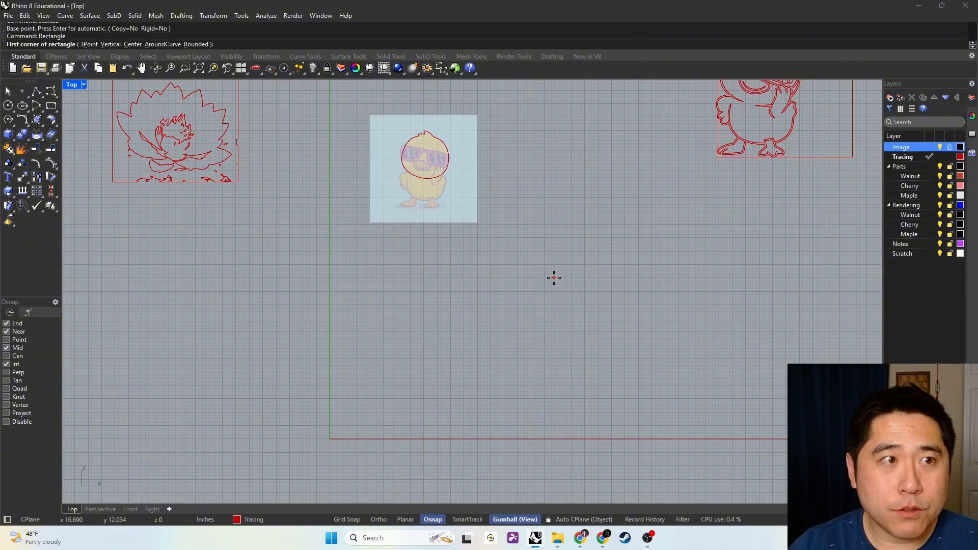
{"action": "key", "text": "F9"}
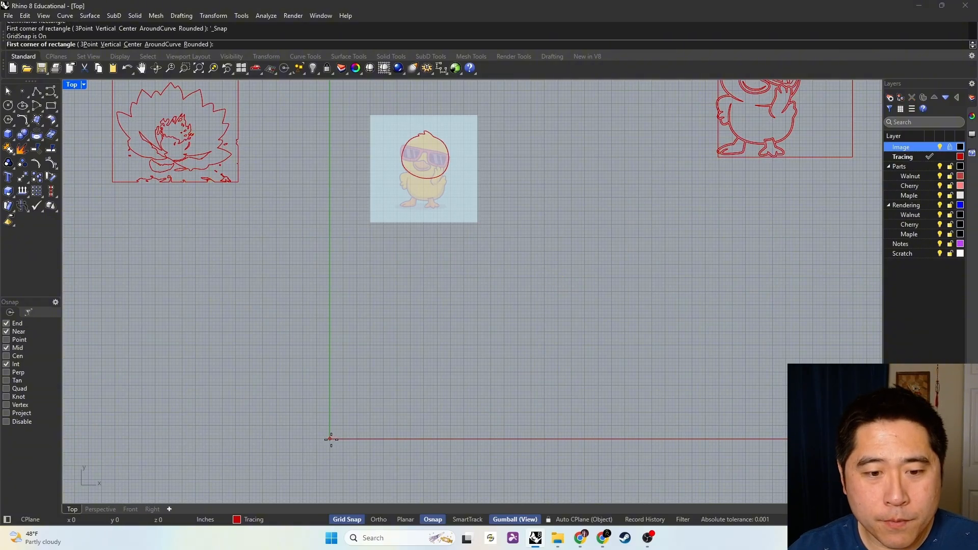
{"action": "left_click", "coordinate": [331, 439]}
{"action": "type", "text": "10"}
{"action": "key", "text": "Return"}
{"action": "type", "text": "10"}
{"action": "key", "text": "Return"}
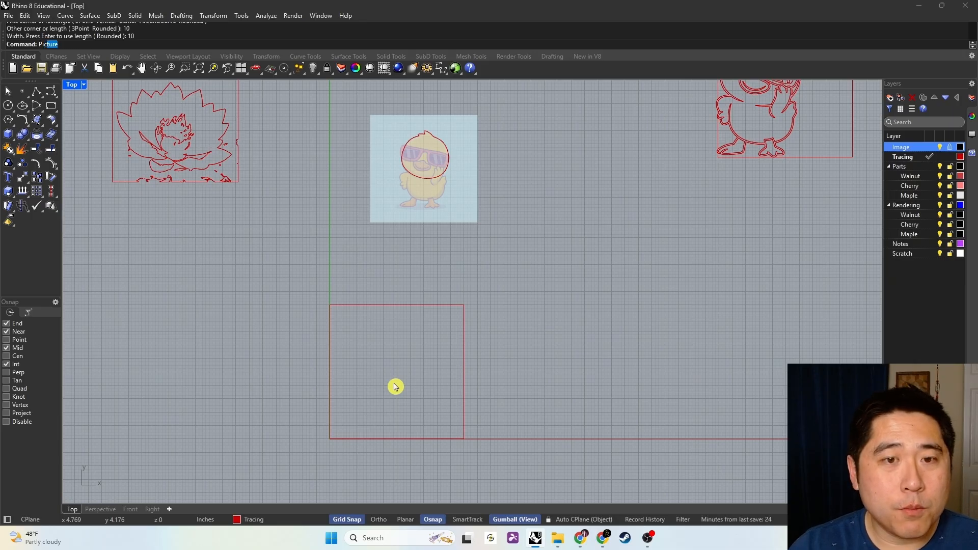
- Insert the Cool Duck picture with the Picture command, spanning from the origin to the opposite corner of the new square
{"action": "type", "text": "Pic"}
{"action": "key", "text": "Return"}
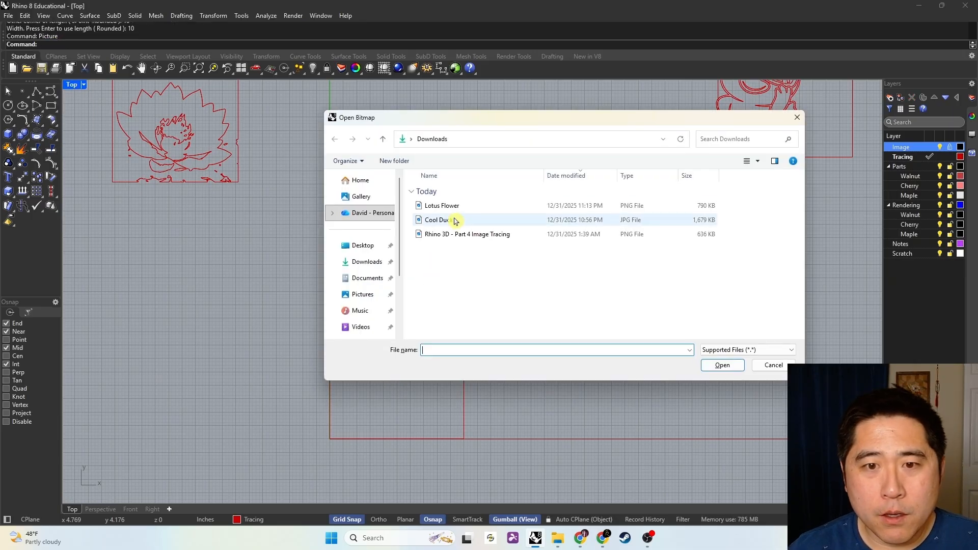
{"action": "double_click", "coordinate": [455, 220]}
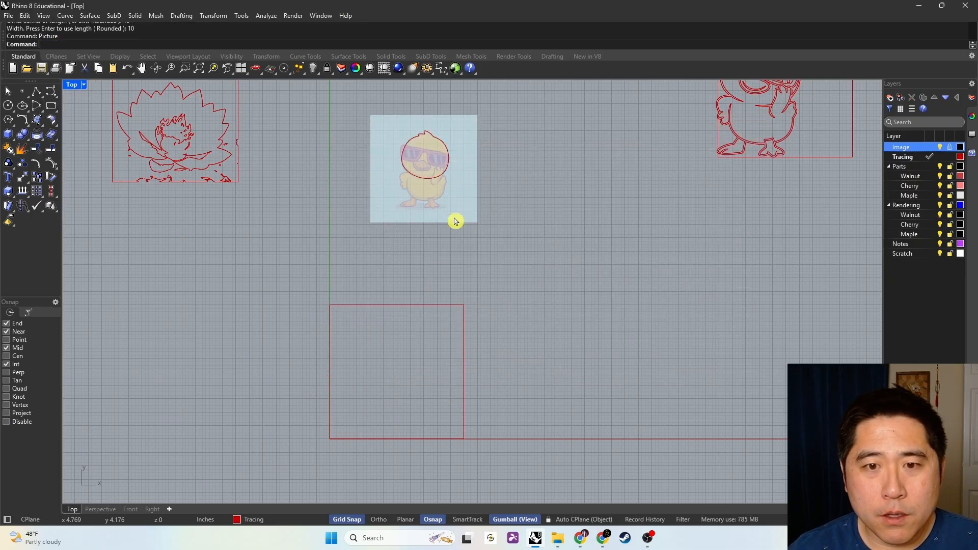
{"action": "left_click", "coordinate": [330, 438]}
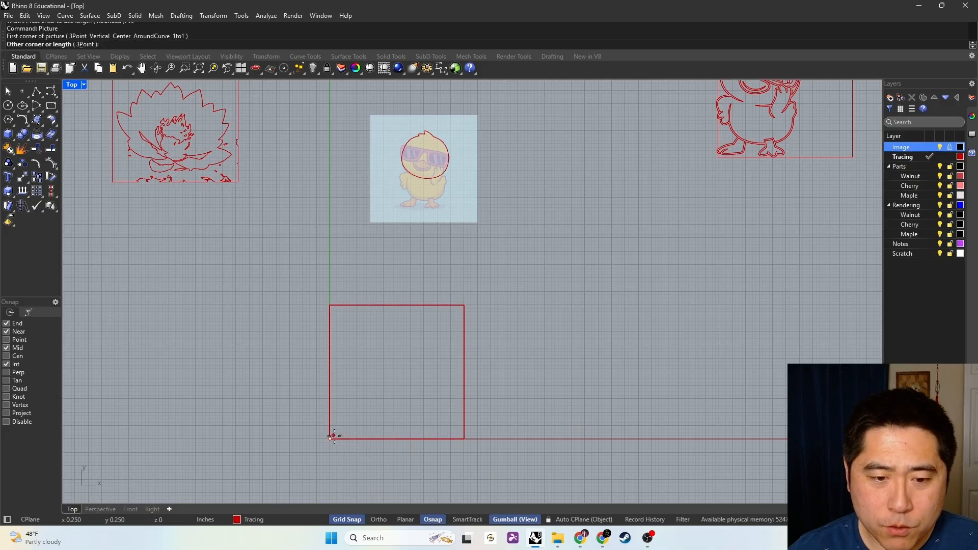
{"action": "left_click", "coordinate": [462, 306]}
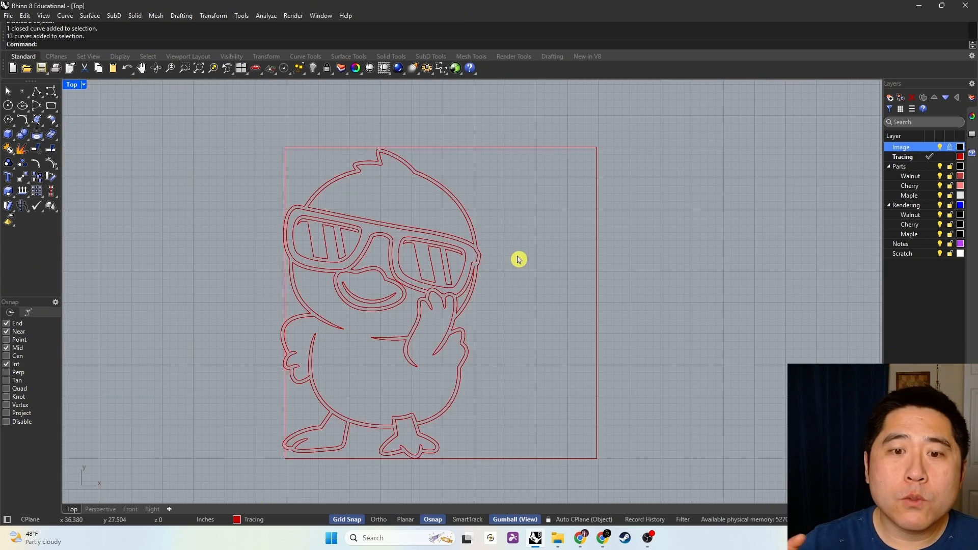
- Delete the square surrounding the scaled duck outline
{"action": "left_click_drag", "start_coordinate": [519, 207], "coordinate": [484, 134]}
{"action": "key", "text": "Delete"}
{"action": "right_click_drag", "start_coordinate": [512, 260], "coordinate": [543, 271]}
- Select the grouped duck outline and ungroup its curves
{"action": "left_click", "coordinate": [496, 315]}
{"action": "left_click", "coordinate": [531, 323]}
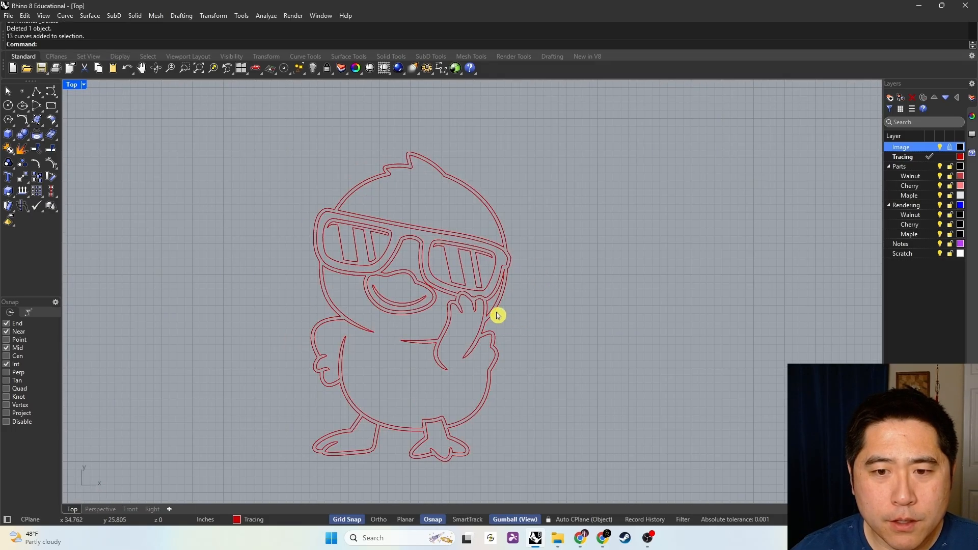
{"action": "left_click", "coordinate": [498, 316]}
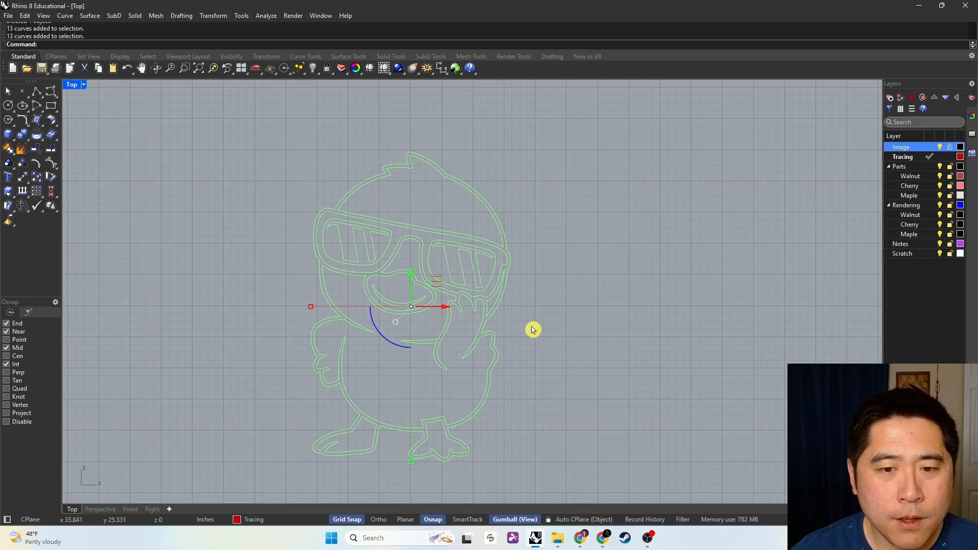
{"action": "left_click", "coordinate": [533, 341]}
{"action": "left_click", "coordinate": [478, 271]}
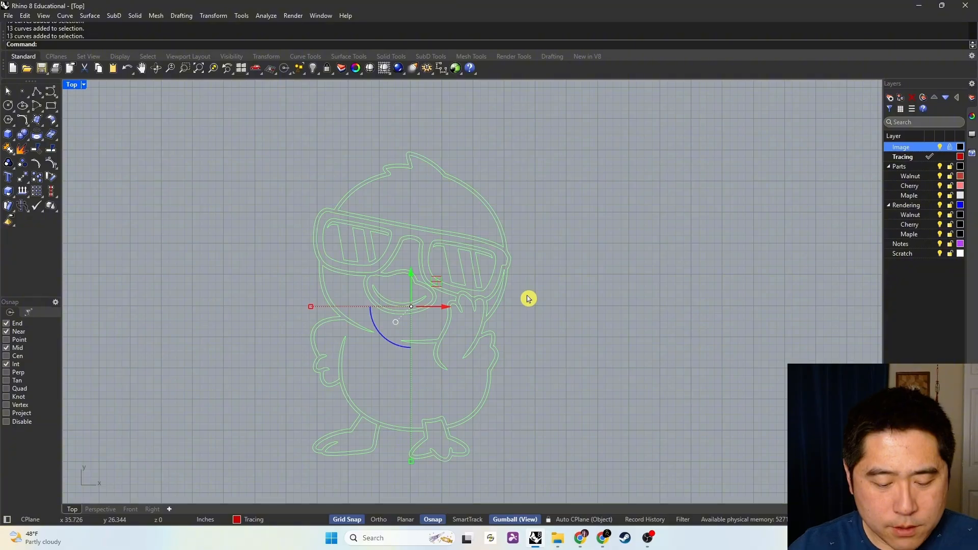
{"action": "type", "text": "Ungroup"}
{"action": "key", "text": "Return"}
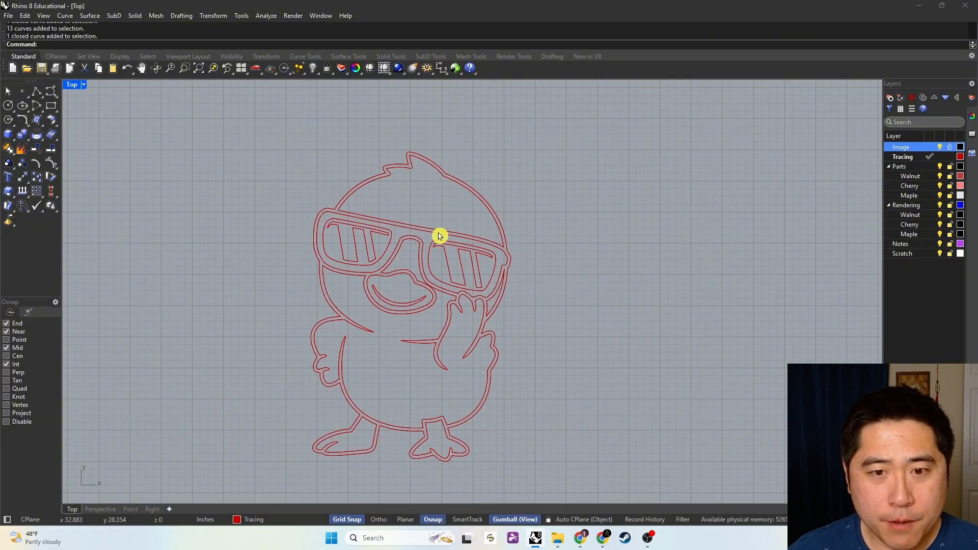
- Delete the outermost contour of the duck, leaving the inner line of the doubled outline
{"action": "left_click", "coordinate": [439, 236]}
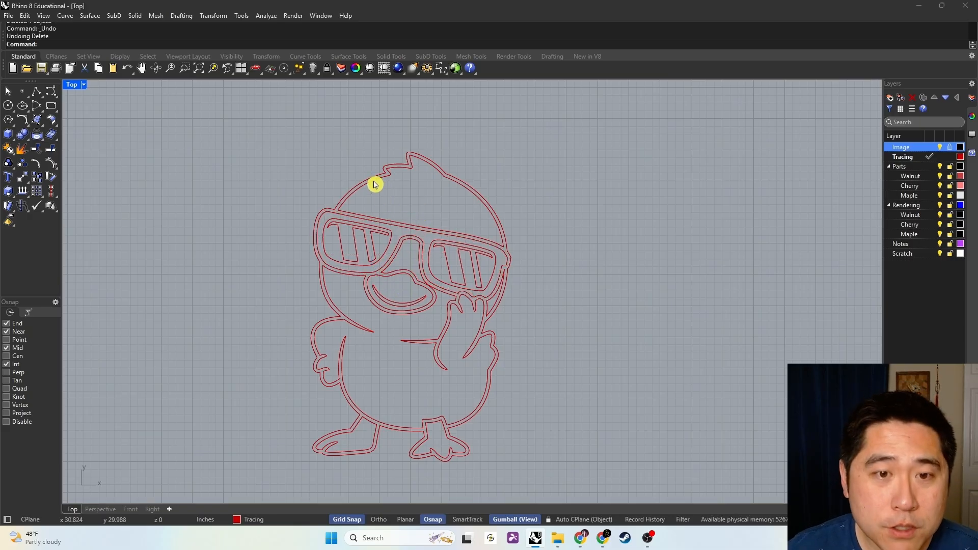
{"action": "left_click", "coordinate": [372, 180]}
{"action": "key", "text": "Delete"}
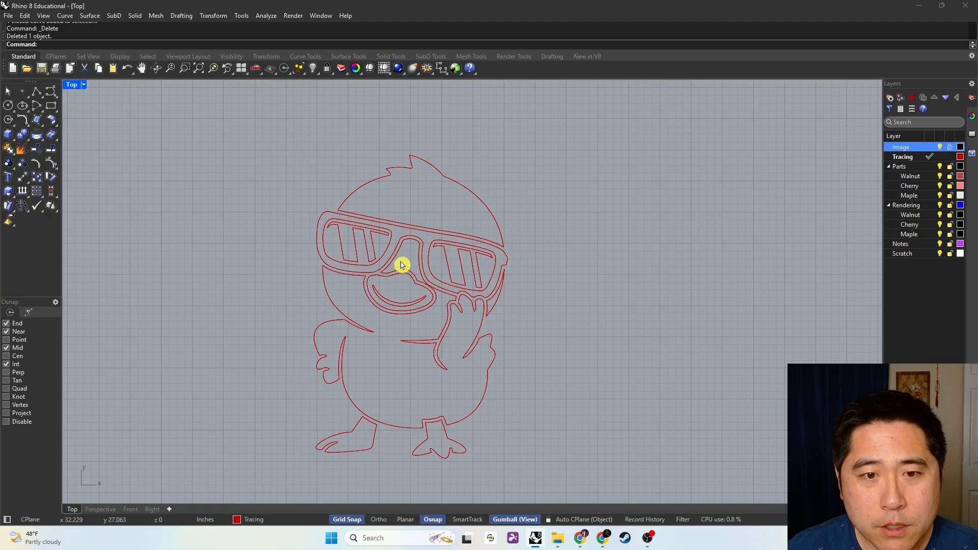
- Delete the glare stripe curves inside both sunglass lenses
{"action": "left_click", "coordinate": [365, 242]}
{"action": "key", "text": "Delete"}
{"action": "left_click", "coordinate": [452, 266]}
{"action": "key", "text": "Delete"}
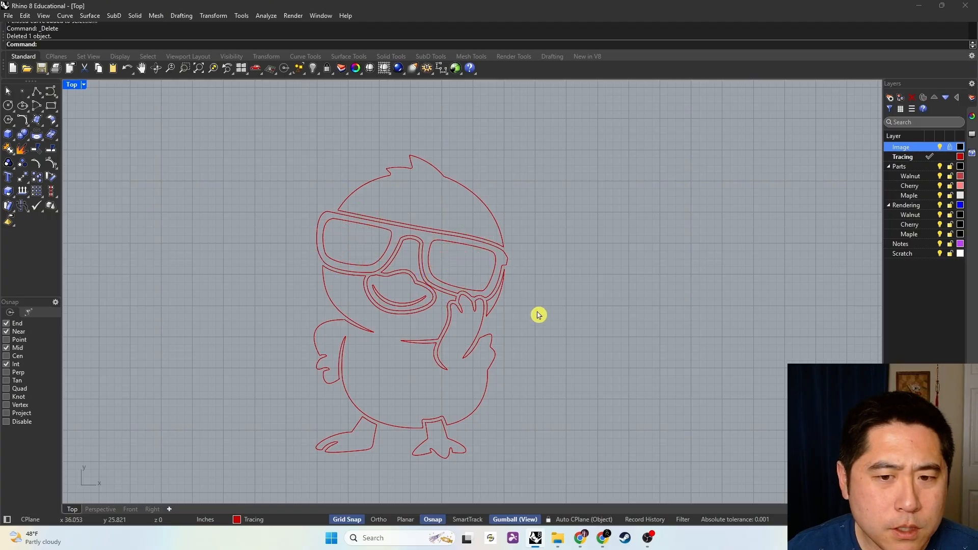
- Delete the remaining curves of the vectorized duck outline, including the smile inside the beak
{"action": "right_click_drag", "start_coordinate": [538, 319], "coordinate": [536, 303]}
{"action": "right_click_drag", "start_coordinate": [506, 371], "coordinate": [512, 395]}
{"action": "left_click", "coordinate": [411, 310]}
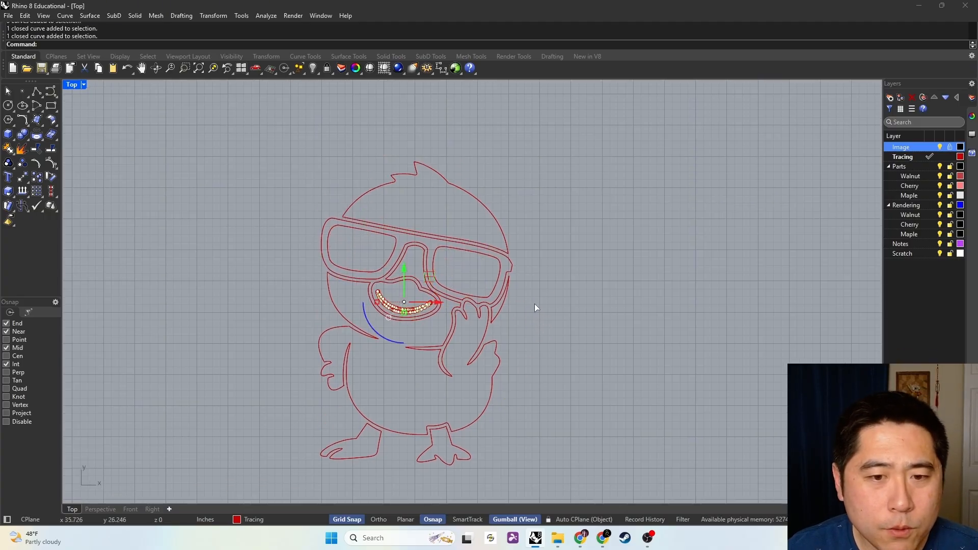
{"action": "key", "text": "Delete"}
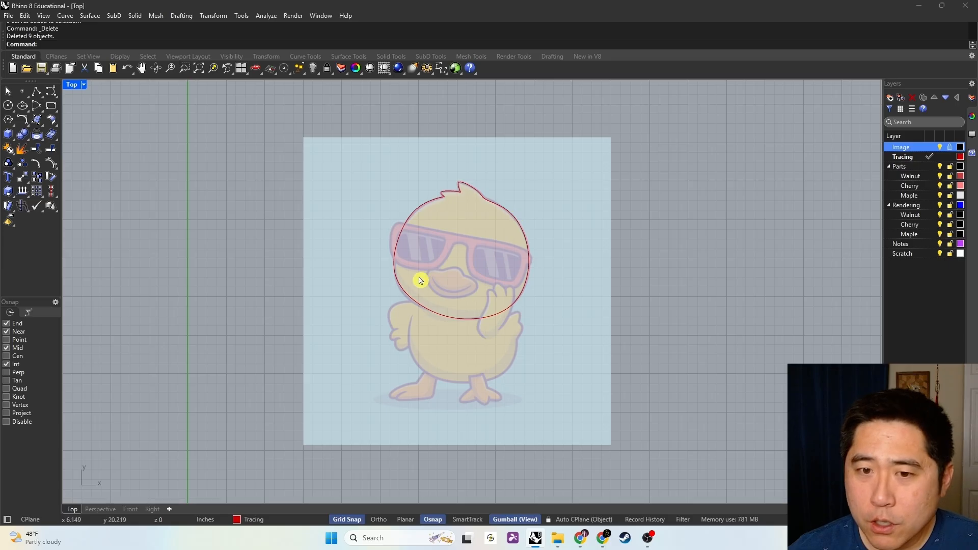
- On the Tracing layer with grid snap off, start an InterpCrv curve along the sunglasses' top edge, from the upper-left corner around the right hinge
{"action": "left_click", "coordinate": [930, 157]}
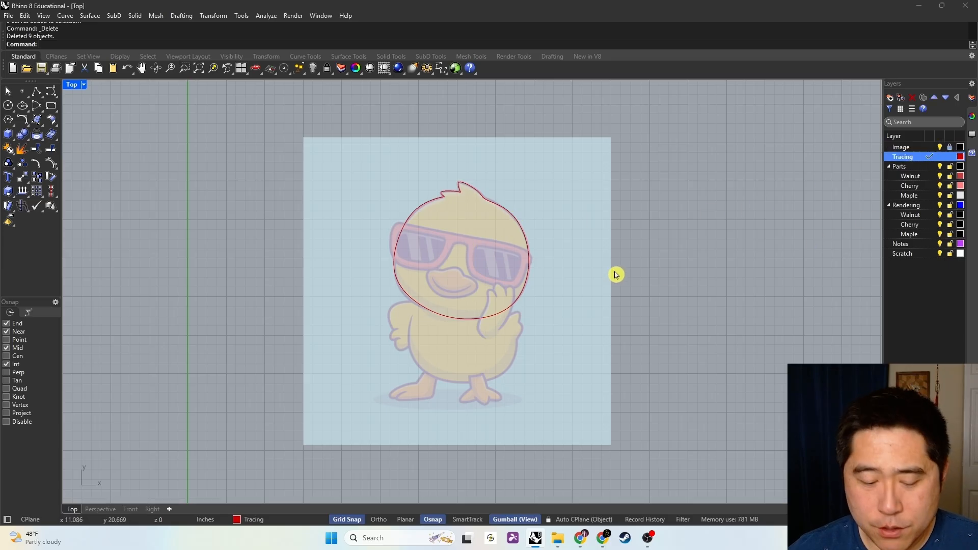
{"action": "scroll", "coordinate": [519, 255], "scroll_direction": "up", "scroll_amount": 5}
{"action": "type", "text": "T"}
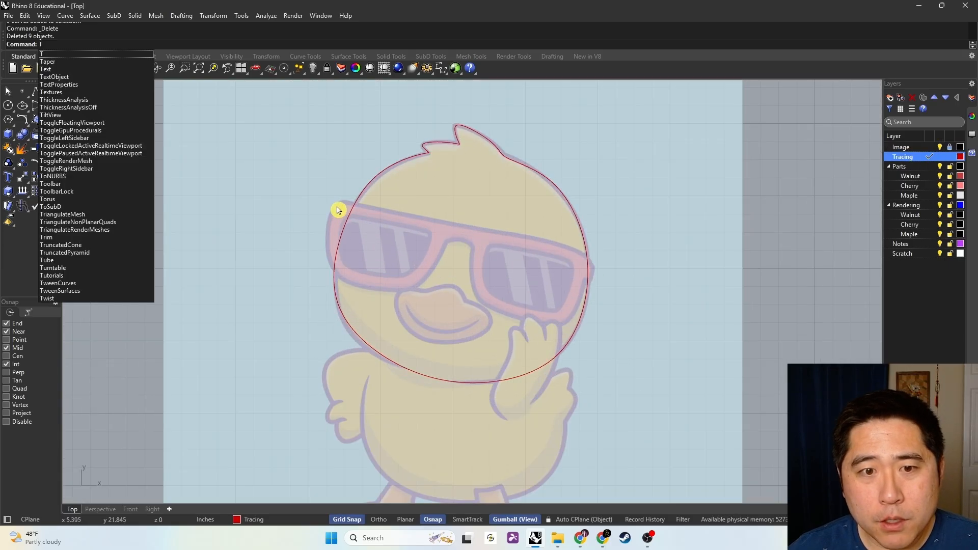
{"action": "key", "text": "Return"}
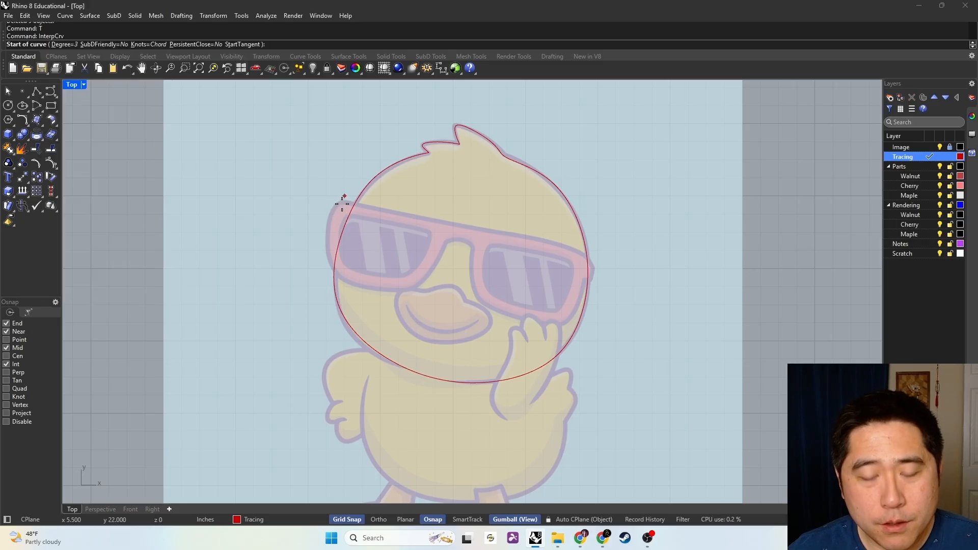
{"action": "key", "text": "F9"}
{"action": "left_click", "coordinate": [341, 202]}
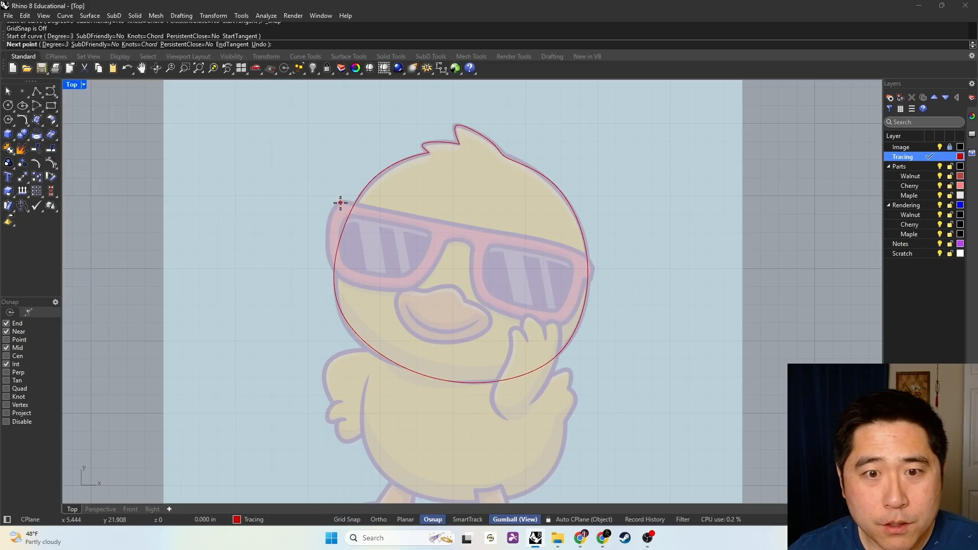
{"action": "left_click", "coordinate": [425, 219]}
{"action": "left_click", "coordinate": [568, 250]}
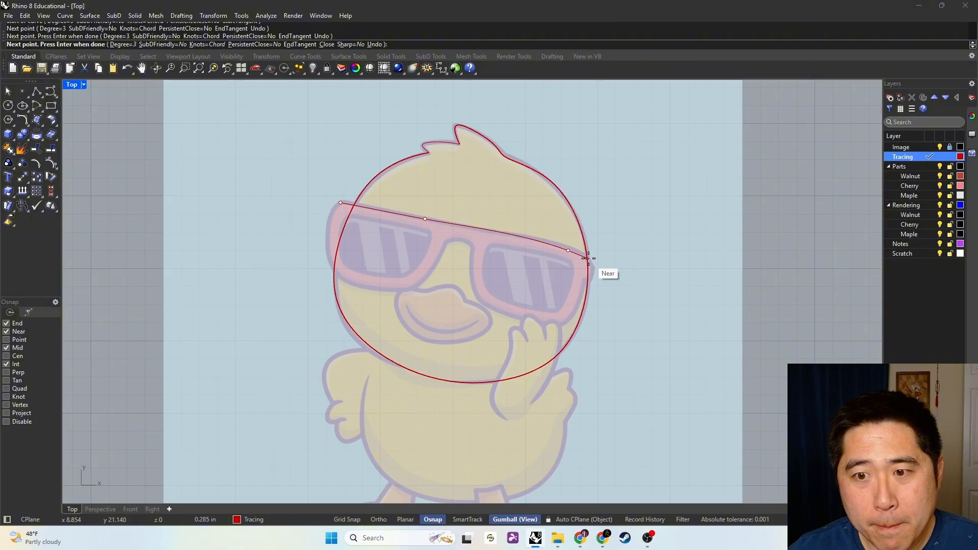
{"action": "left_click", "coordinate": [588, 258]}
{"action": "scroll", "coordinate": [593, 265], "scroll_direction": "up", "scroll_amount": 2}
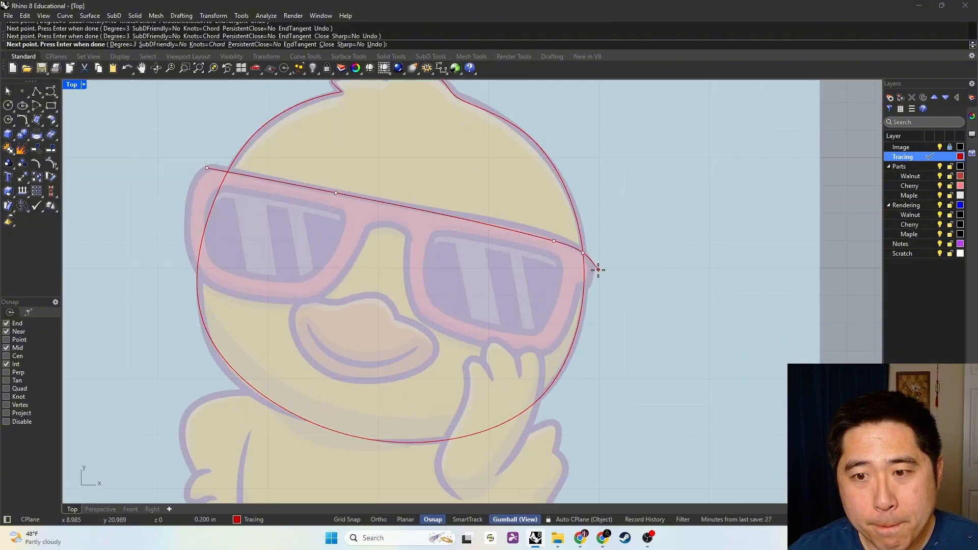
{"action": "left_click", "coordinate": [595, 268]}
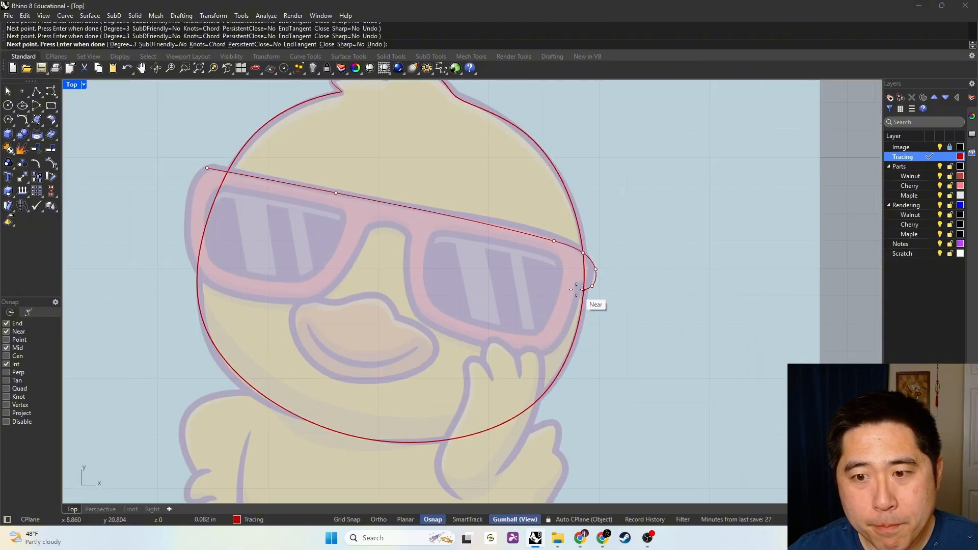
- Continue the sunglasses curve through the notch below the right hinge and down the frame's outer side to its lower corner
{"action": "scroll", "coordinate": [576, 289], "scroll_direction": "up", "scroll_amount": 5}
{"action": "scroll", "coordinate": [563, 359], "scroll_direction": "down", "scroll_amount": 3}
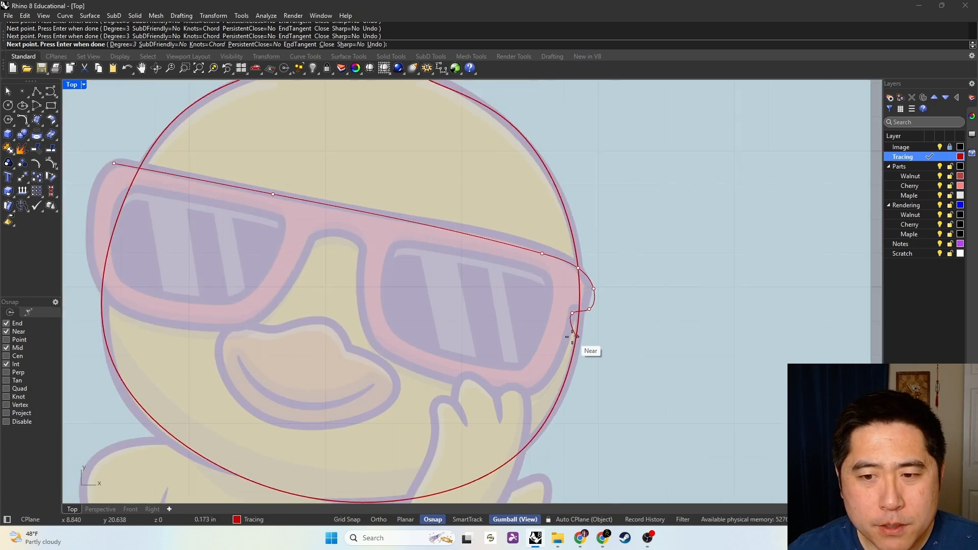
{"action": "scroll", "coordinate": [548, 362], "scroll_direction": "up", "scroll_amount": 8}
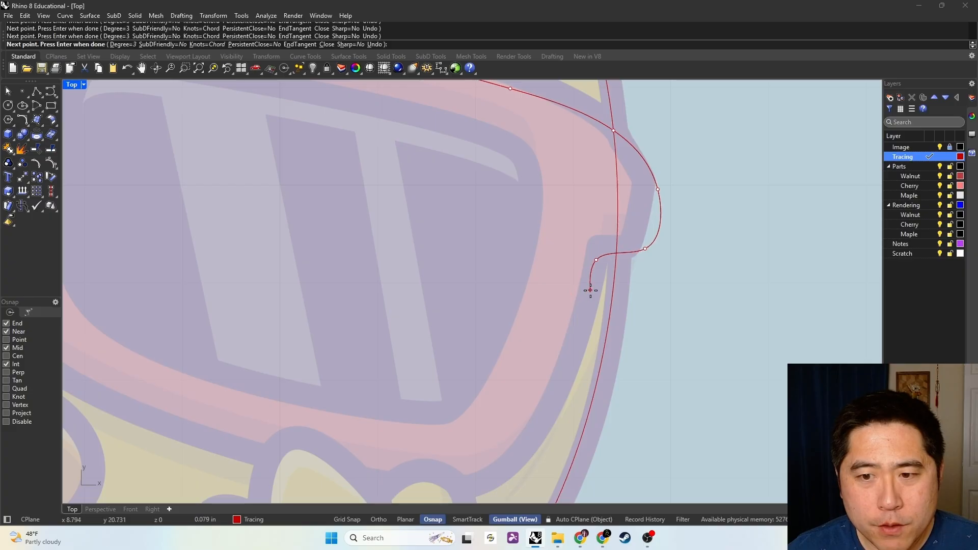
{"action": "left_click", "coordinate": [588, 297]}
{"action": "scroll", "coordinate": [516, 451], "scroll_direction": "down", "scroll_amount": 4}
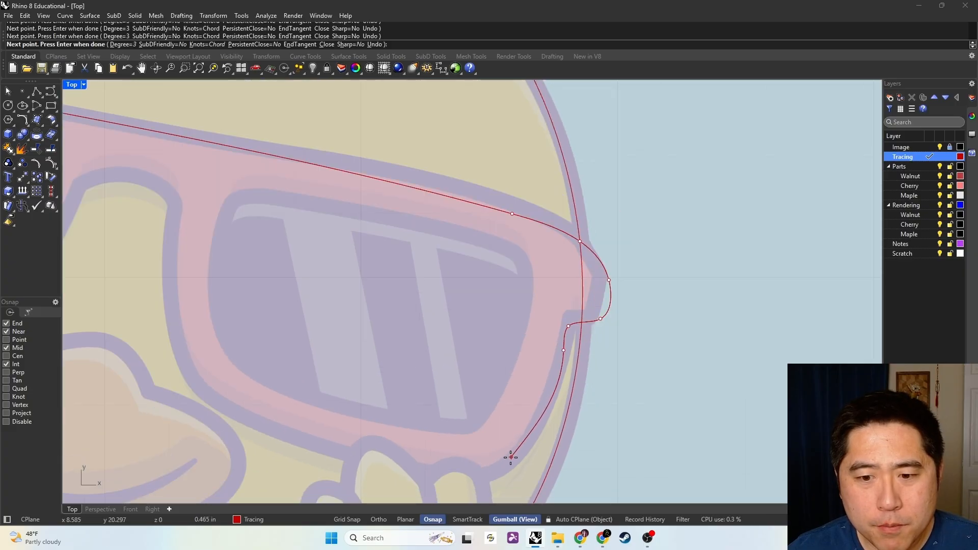
{"action": "left_click", "coordinate": [509, 456]}
{"action": "scroll", "coordinate": [524, 429], "scroll_direction": "up", "scroll_amount": 3}
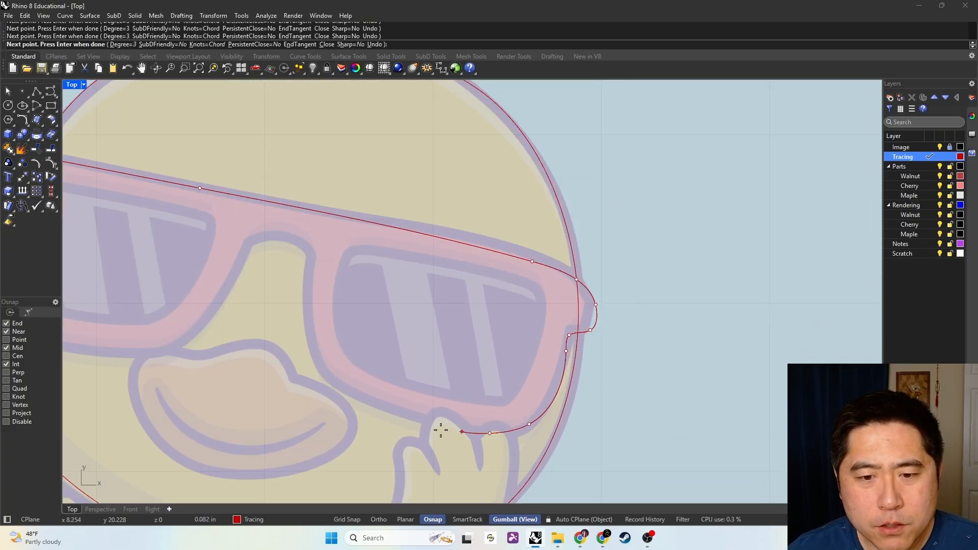
- Continue the sunglasses curve along the bottom of the right lens frame, up its inner side and over the nose bridge
{"action": "left_click", "coordinate": [391, 406]}
{"action": "left_click", "coordinate": [319, 367]}
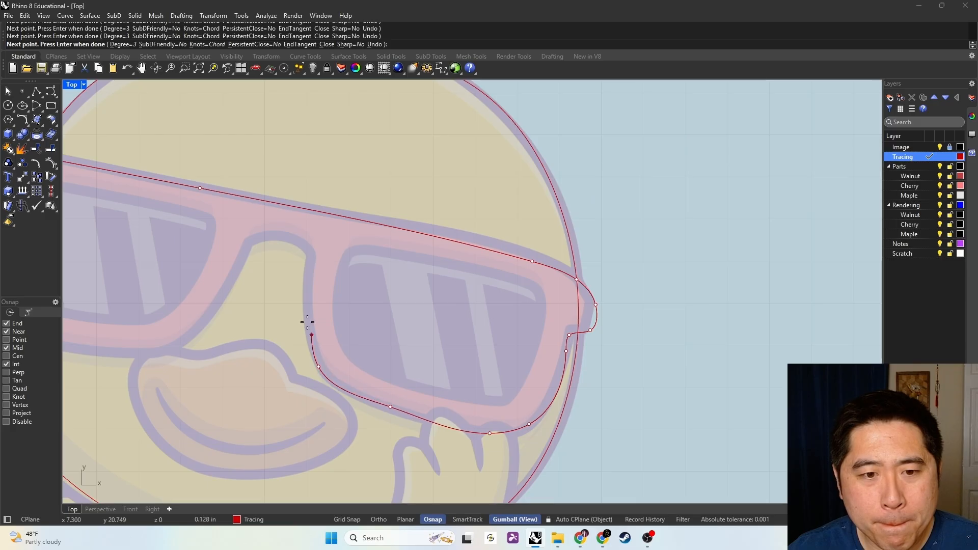
{"action": "left_click", "coordinate": [306, 253]}
{"action": "left_click", "coordinate": [285, 235]}
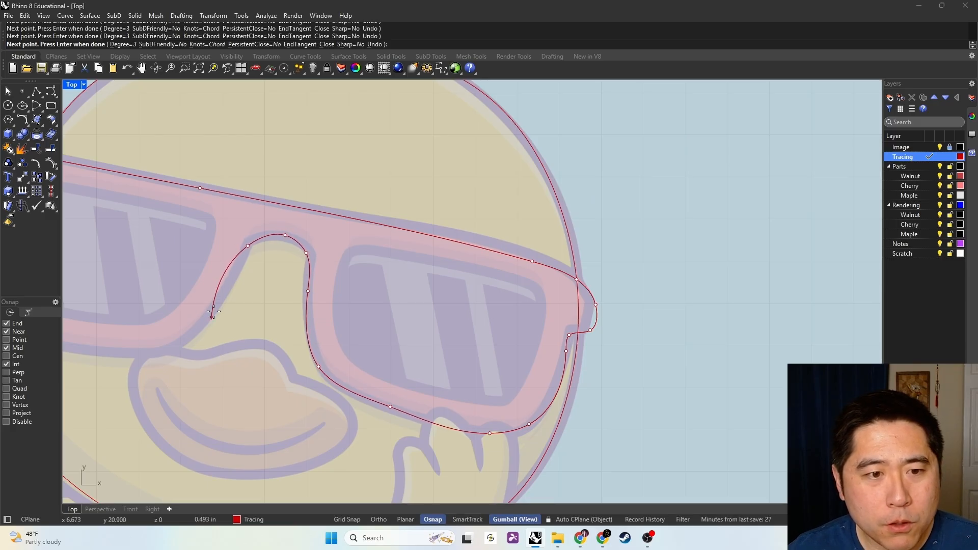
{"action": "left_click", "coordinate": [230, 288]}
- Continue the sunglasses curve under and around the outside of the left lens frame, closing it at the upper-left starting point
{"action": "right_click_drag", "start_coordinate": [230, 289], "coordinate": [475, 263]}
{"action": "left_click", "coordinate": [410, 327]}
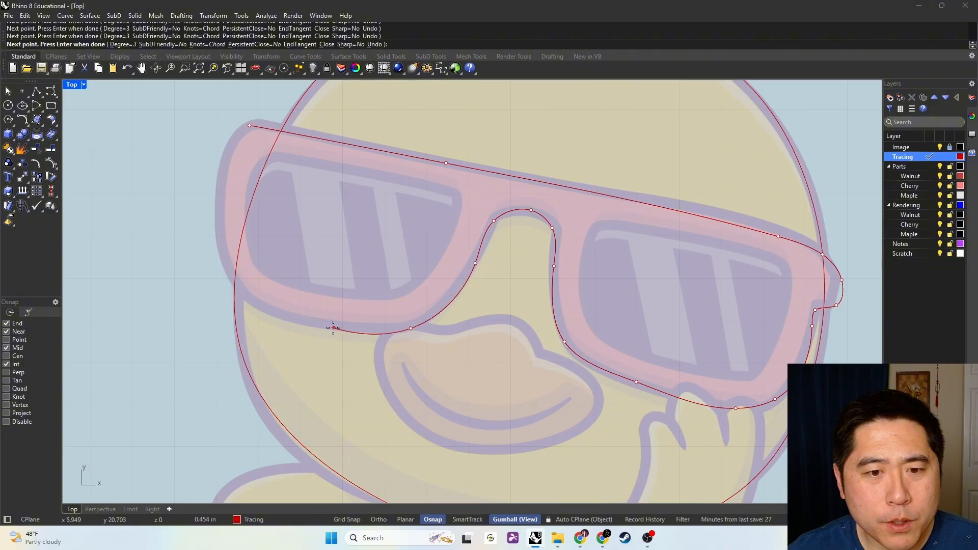
{"action": "left_click", "coordinate": [322, 323]}
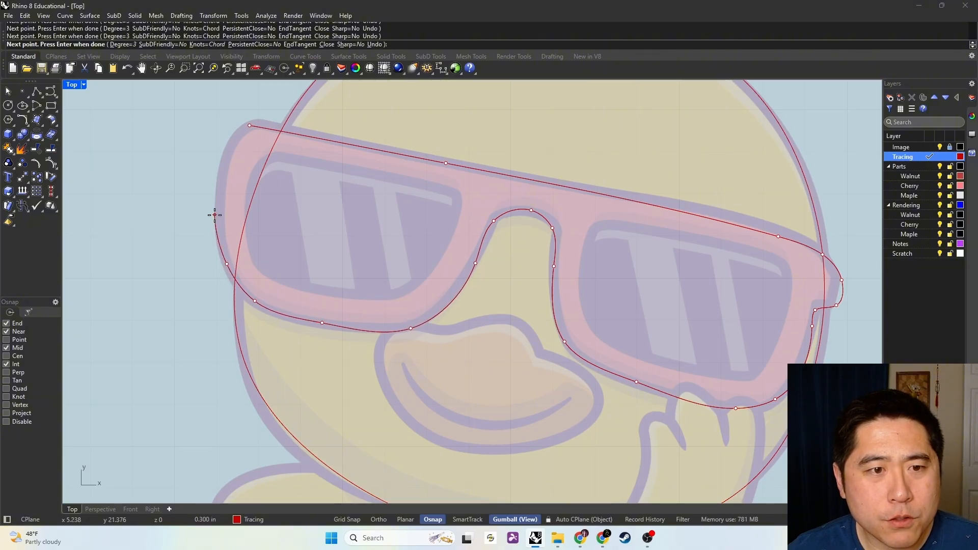
{"action": "left_click", "coordinate": [247, 125]}
- Move the control point beyond the sunglasses' upper-left corner so the curve follows the rounded frame corner more closely
{"action": "right_click_drag", "start_coordinate": [317, 155], "coordinate": [303, 271]}
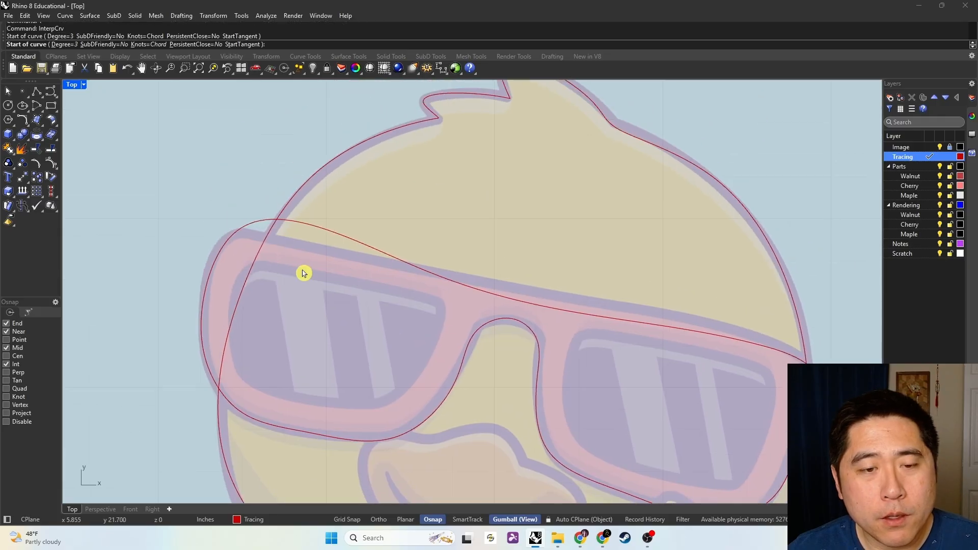
{"action": "left_click", "coordinate": [320, 233]}
{"action": "left_click_drag", "start_coordinate": [247, 179], "coordinate": [297, 216]}
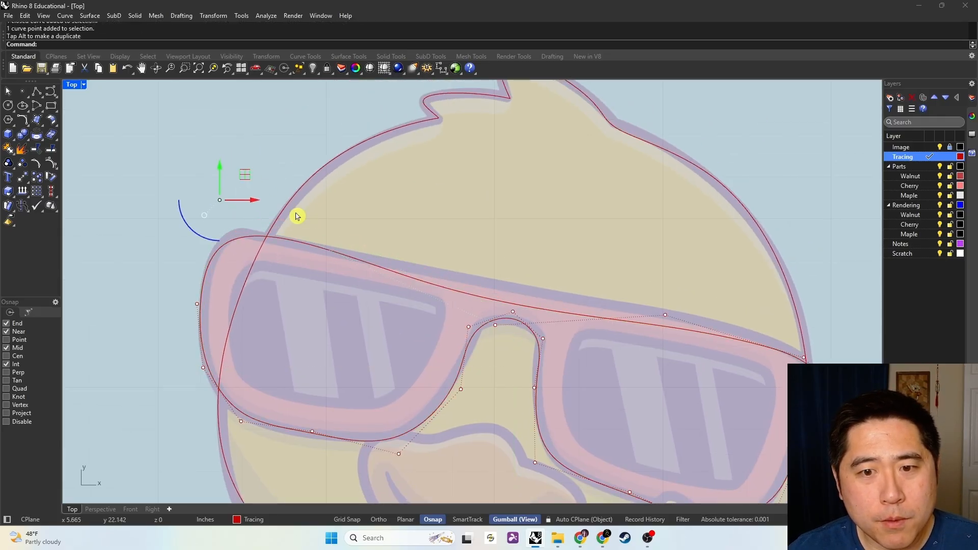
- Insert two control points with InsertControlPoint on the sunglasses' top edge, one above the left lens and one above the nose bridge
{"action": "left_click", "coordinate": [485, 301]}
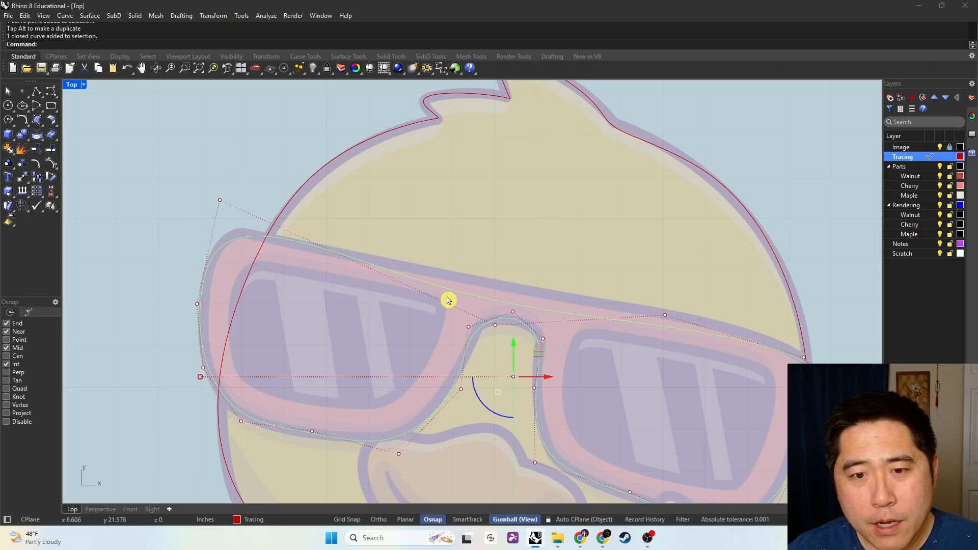
{"action": "type", "text": "InsertControlPoint"}
{"action": "key", "text": "Return"}
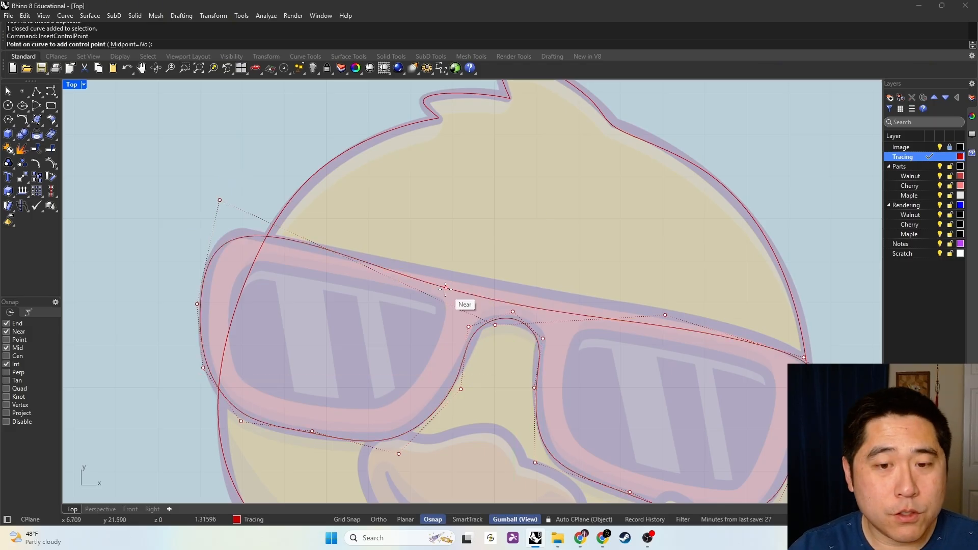
{"action": "left_click", "coordinate": [401, 282]}
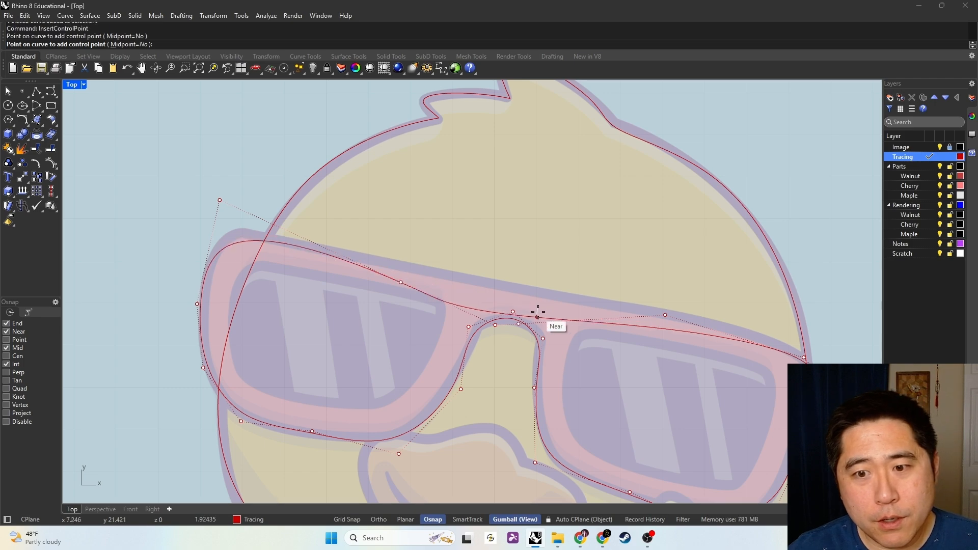
{"action": "left_click", "coordinate": [525, 323]}
{"action": "right_click", "coordinate": [420, 301]}
- Move the control points above the left lens and the nose bridge up to straighten the curve along the frame's top edge
{"action": "mouse_move", "coordinate": [400, 284]}
{"action": "left_mouse_down"}
{"action": "mouse_move", "coordinate": [423, 262]}
{"action": "mouse_move", "coordinate": [399, 264]}
{"action": "left_mouse_up"}
{"action": "left_click", "coordinate": [530, 324]}
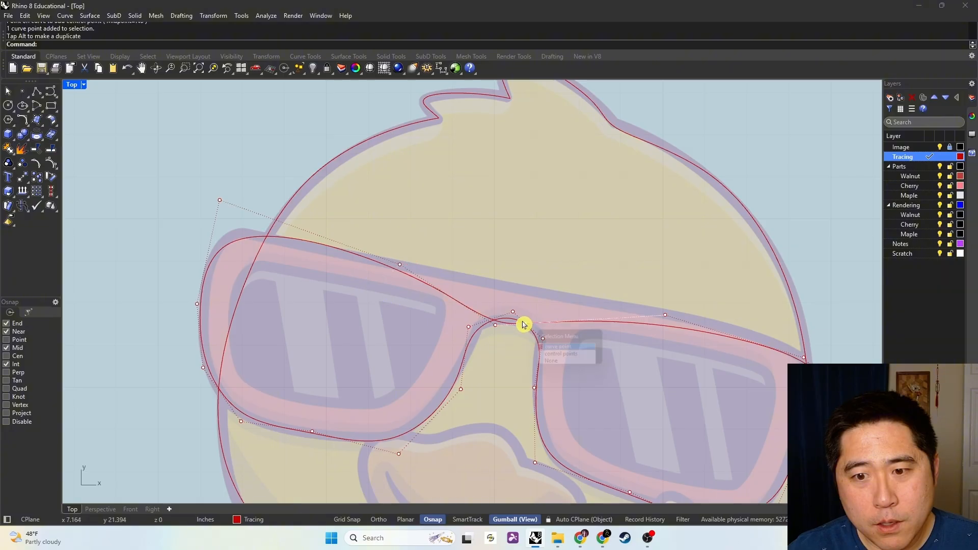
{"action": "scroll", "coordinate": [530, 326], "scroll_direction": "up", "scroll_amount": 3}
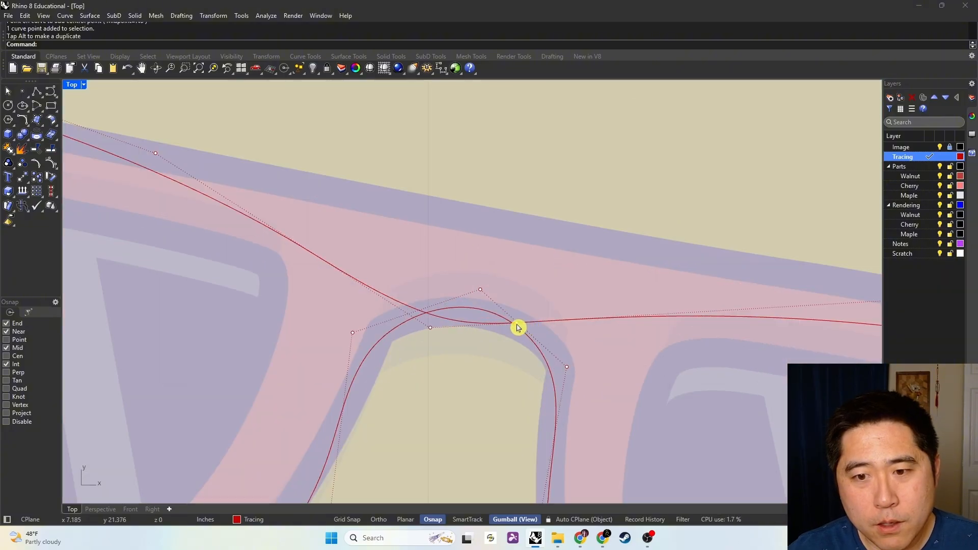
{"action": "left_click_drag", "start_coordinate": [517, 324], "coordinate": [548, 214]}
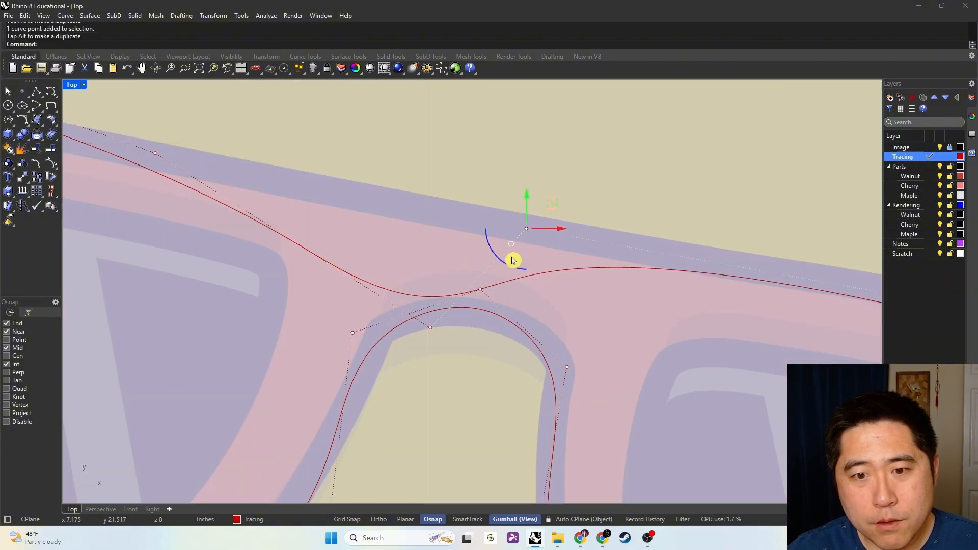
{"action": "left_click_drag", "start_coordinate": [513, 257], "coordinate": [432, 213]}
{"action": "scroll", "coordinate": [432, 214], "scroll_direction": "down", "scroll_amount": 8}
{"action": "left_click", "coordinate": [371, 257]}
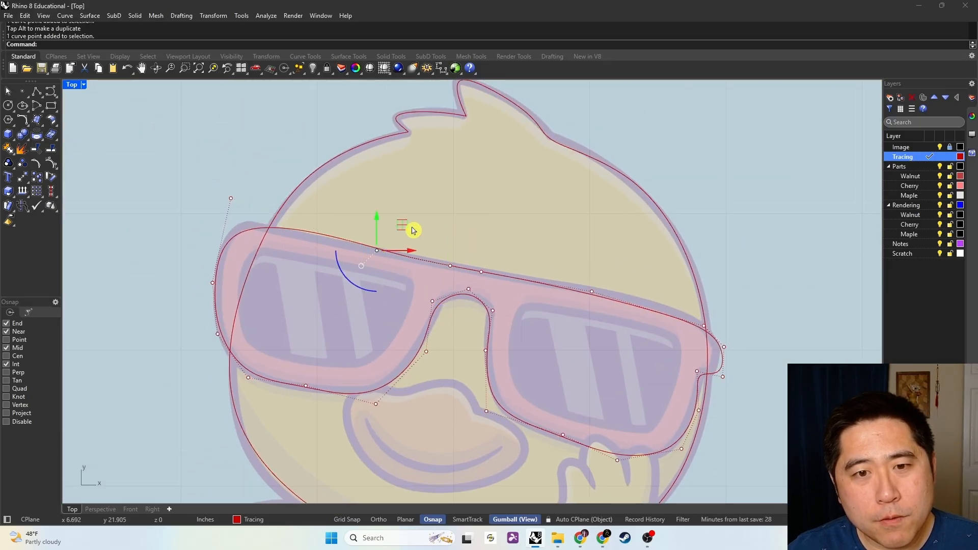
- Fine-tune the upper-left corner control point and the one above the left lens to fit the frame outline
{"action": "left_click", "coordinate": [249, 231]}
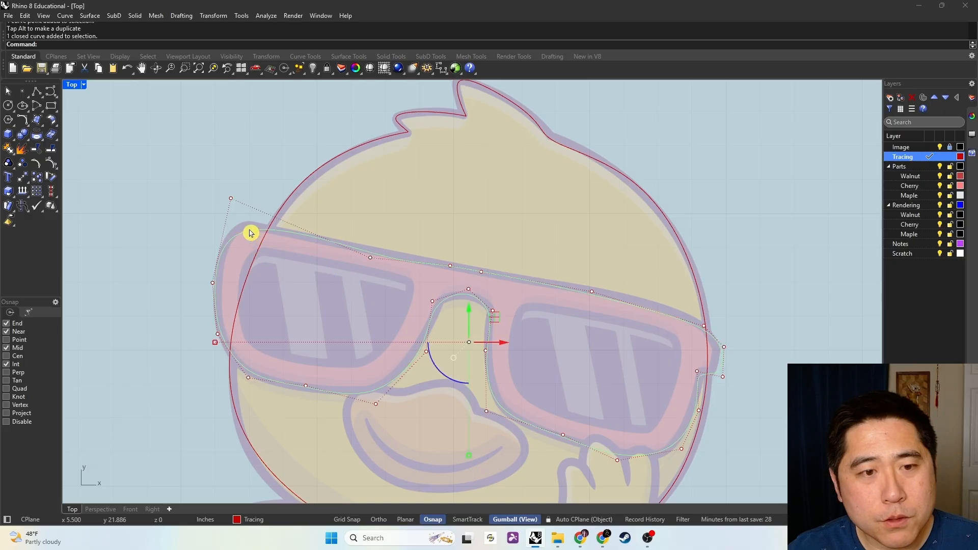
{"action": "left_click", "coordinate": [231, 198]}
{"action": "left_click_drag", "start_coordinate": [253, 178], "coordinate": [249, 170]}
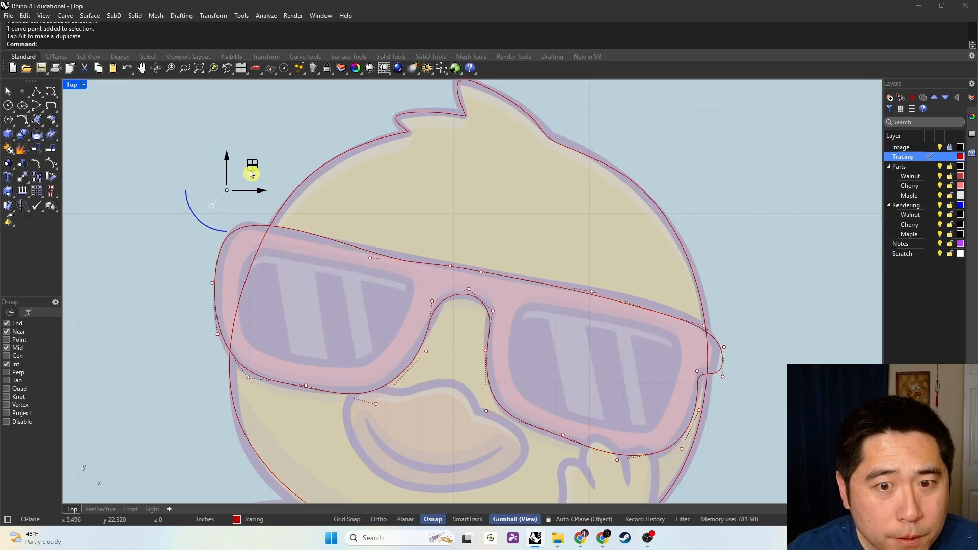
{"action": "left_click", "coordinate": [371, 257]}
{"action": "left_click_drag", "start_coordinate": [396, 234], "coordinate": [419, 233]}
{"action": "key", "text": "Escape"}
{"action": "key", "text": "Escape"}
- Start an InterpCrv curve along the left lens's top edge and down its inner side toward the nose
{"action": "scroll", "coordinate": [579, 283], "scroll_direction": "down", "scroll_amount": 4}
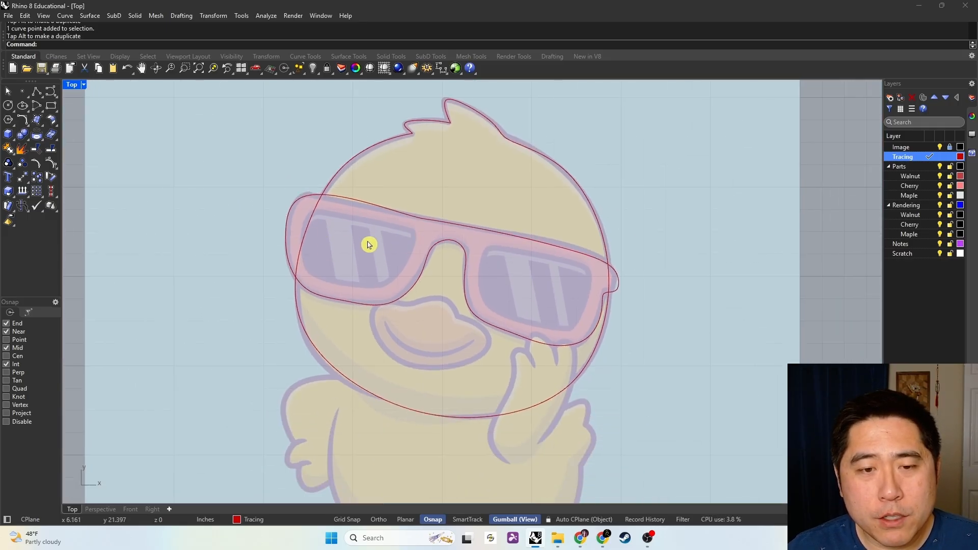
{"action": "scroll", "coordinate": [366, 270], "scroll_direction": "up", "scroll_amount": 4}
{"action": "type", "text": "t"}
{"action": "key", "text": "Return"}
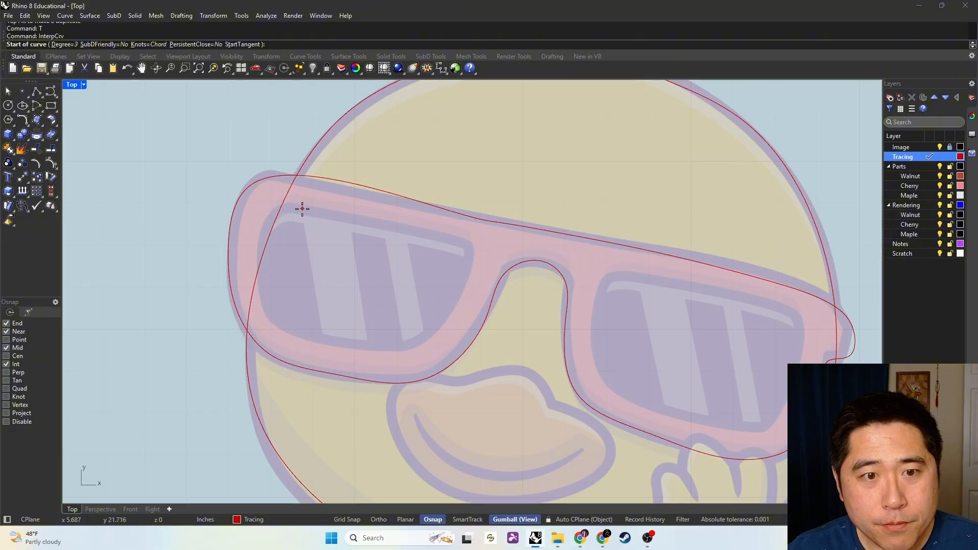
{"action": "left_click", "coordinate": [302, 209]}
{"action": "left_click", "coordinate": [426, 233]}
{"action": "left_click", "coordinate": [472, 248]}
{"action": "left_click", "coordinate": [431, 336]}
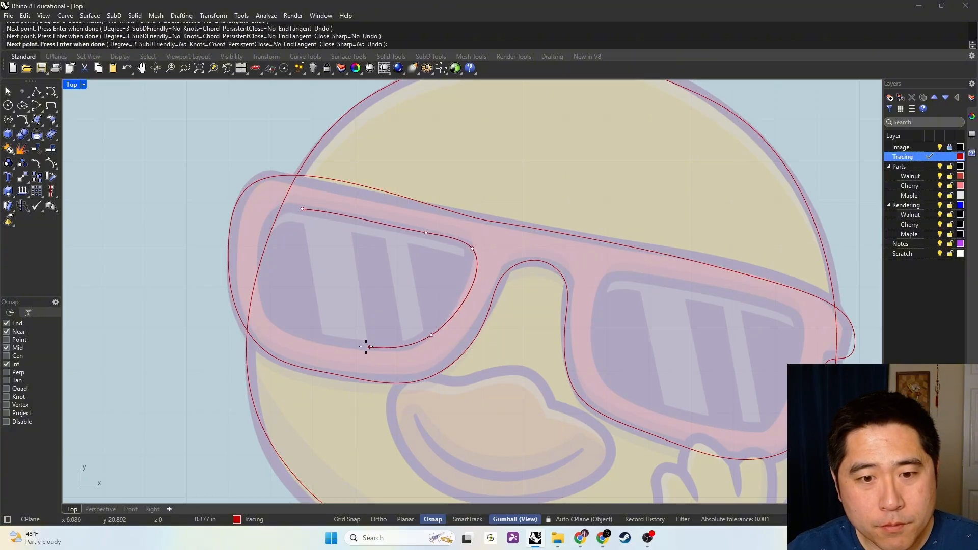
- Continue the left lens curve along its bottom and outer side, closing it at the starting point on the top edge
{"action": "left_click", "coordinate": [338, 344]}
{"action": "left_click", "coordinate": [270, 312]}
{"action": "scroll", "coordinate": [262, 230], "scroll_direction": "up", "scroll_amount": 2}
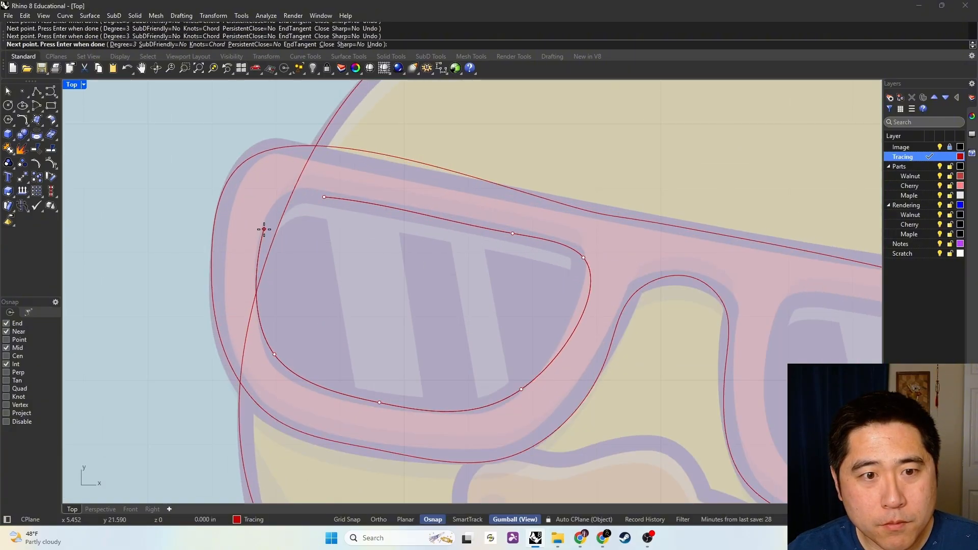
{"action": "left_click", "coordinate": [263, 230]}
{"action": "left_click", "coordinate": [296, 196]}
{"action": "scroll", "coordinate": [295, 196], "scroll_direction": "up", "scroll_amount": 3}
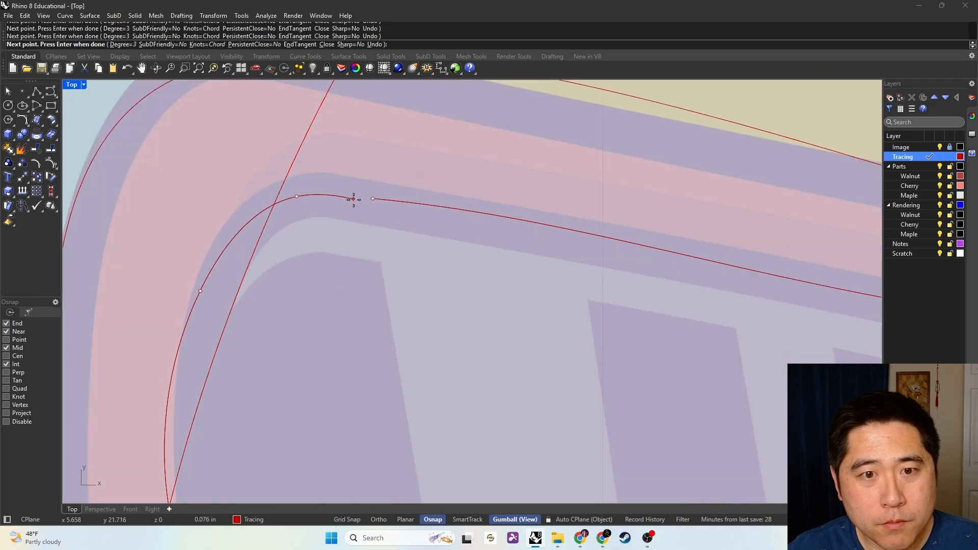
{"action": "left_click", "coordinate": [372, 198]}
{"action": "scroll", "coordinate": [387, 219], "scroll_direction": "down", "scroll_amount": 5}
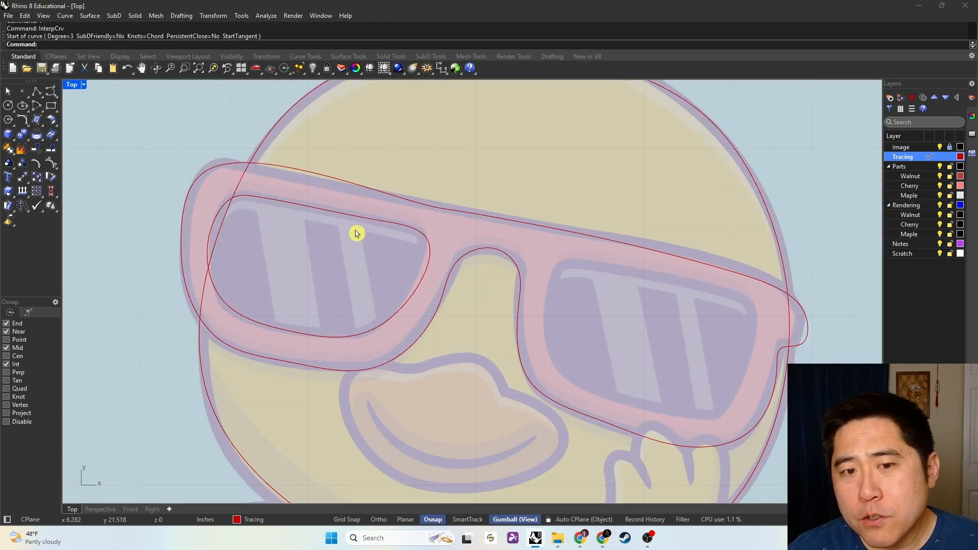
- Copy the left lens curve onto the right lens and delete the stray copy above the sunglasses
{"action": "left_click", "coordinate": [332, 208]}
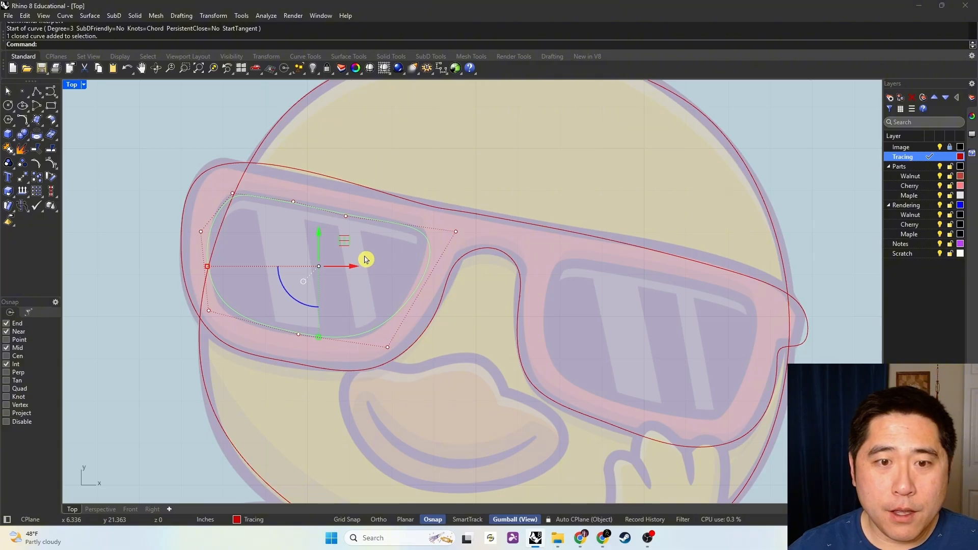
{"action": "left_click", "coordinate": [369, 219]}
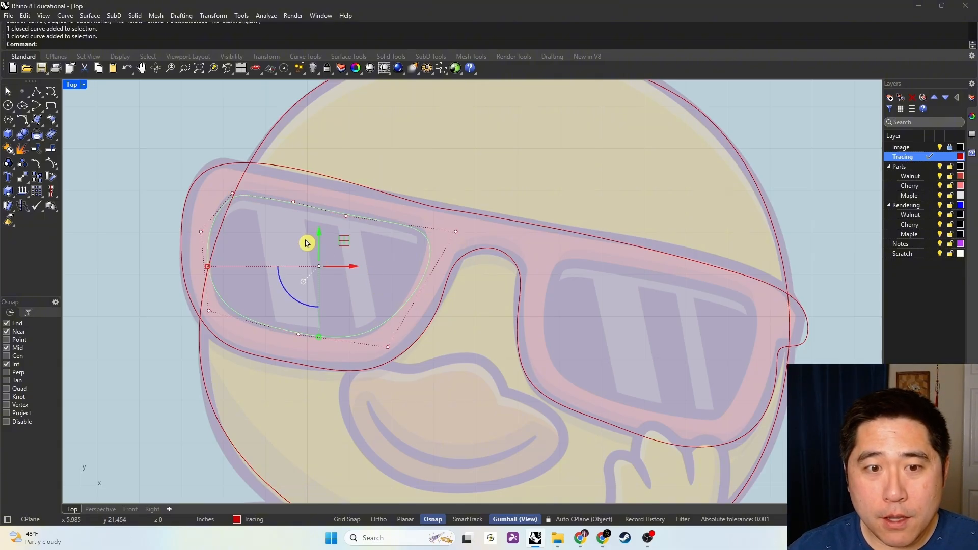
{"action": "left_click_drag", "start_coordinate": [345, 243], "coordinate": [677, 312]}
{"action": "key", "text": "alt"}
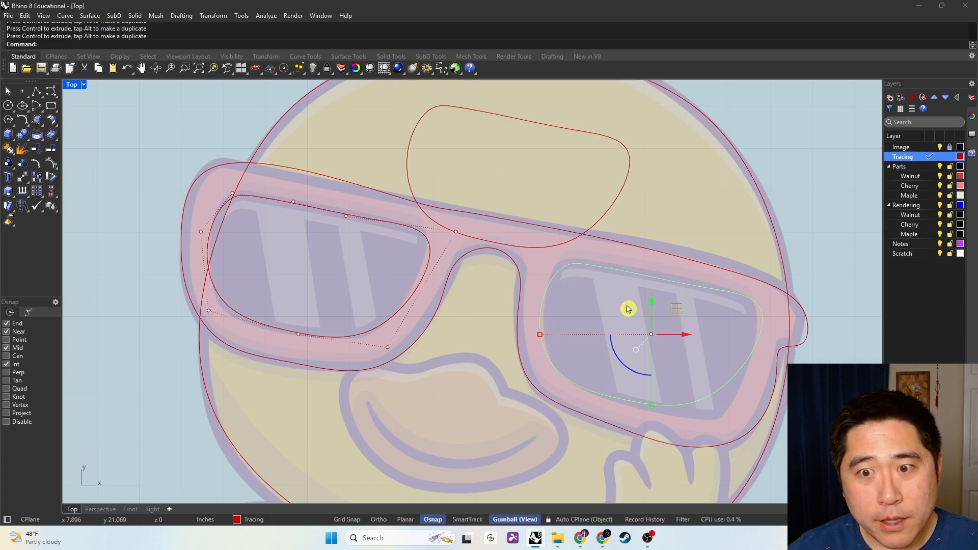
{"action": "left_click", "coordinate": [548, 237]}
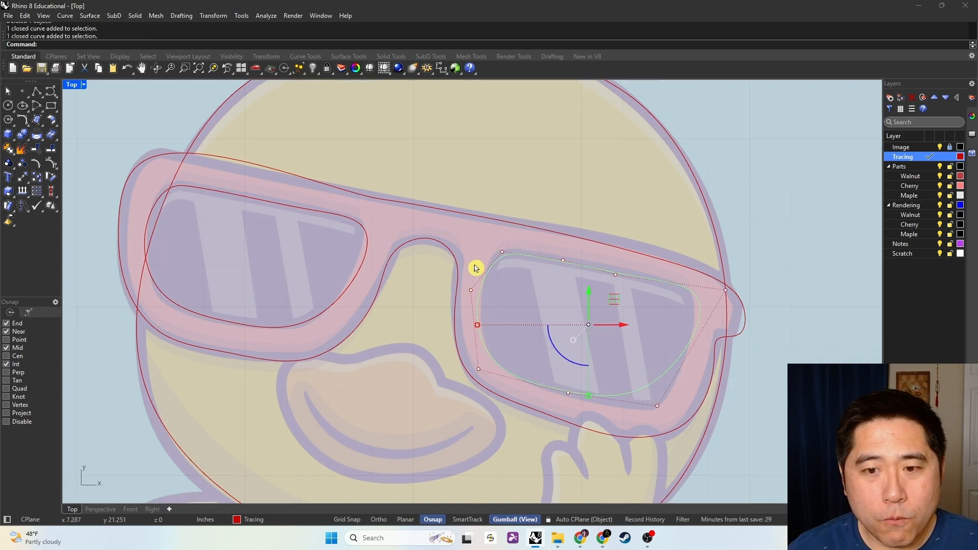
- Reshape the copied curve by moving its upper-right and lower-right control points to fit the right lens outline
{"action": "left_click", "coordinate": [725, 291]}
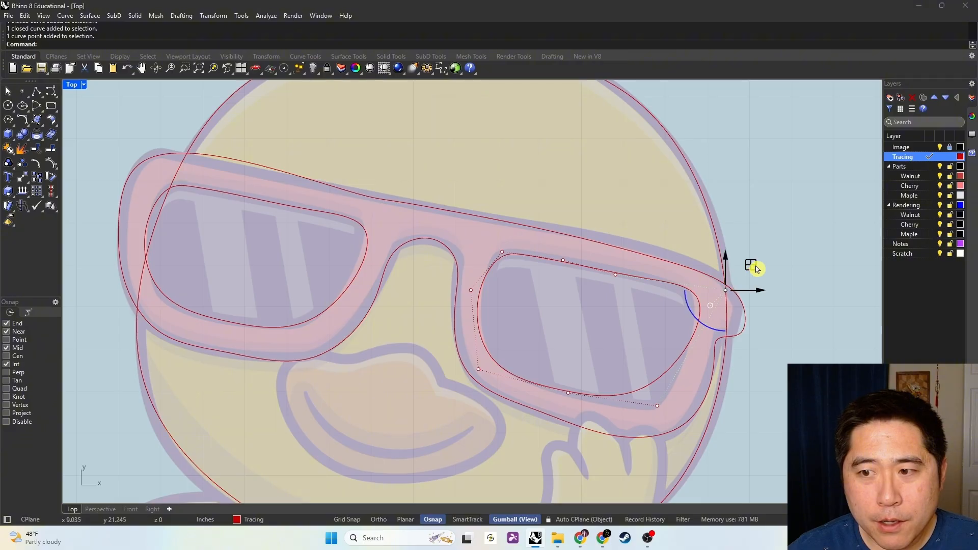
{"action": "left_click_drag", "start_coordinate": [756, 266], "coordinate": [751, 284]}
{"action": "left_click", "coordinate": [657, 406]}
{"action": "left_click_drag", "start_coordinate": [679, 380], "coordinate": [702, 408]}
{"action": "left_click", "coordinate": [721, 307]}
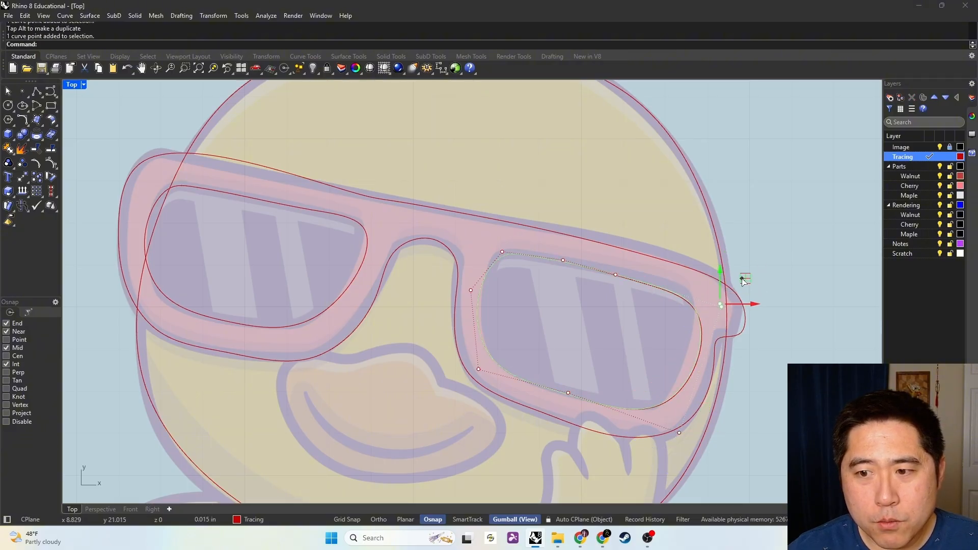
{"action": "left_click_drag", "start_coordinate": [742, 280], "coordinate": [736, 264]}
{"action": "key", "text": "Escape"}
{"action": "key", "text": "Escape"}
- Hide the Image layer to examine the traced curves on their own and show the layer again
{"action": "scroll", "coordinate": [772, 239], "scroll_direction": "down", "scroll_amount": 4}
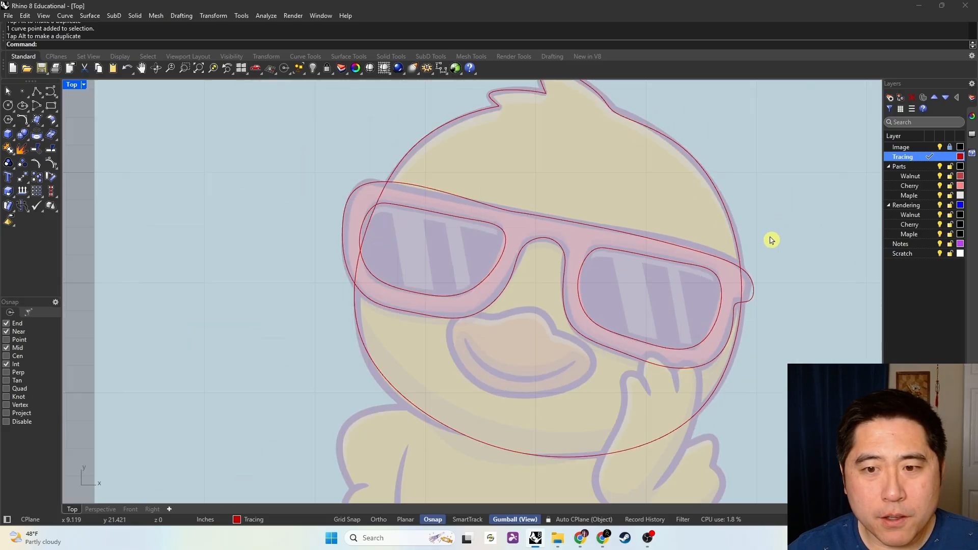
{"action": "right_click_drag", "start_coordinate": [772, 240], "coordinate": [662, 256]}
{"action": "scroll", "coordinate": [662, 257], "scroll_direction": "down", "scroll_amount": 2}
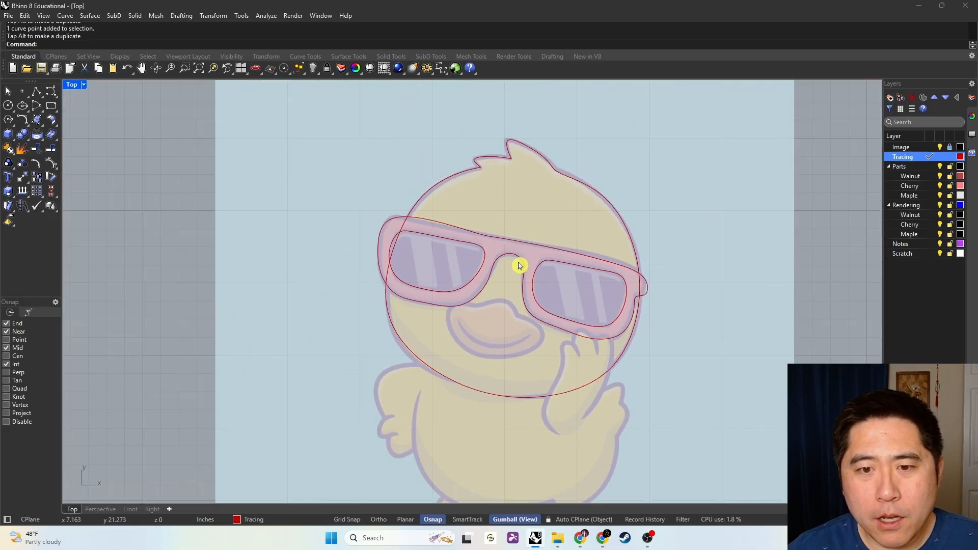
{"action": "left_click", "coordinate": [940, 147]}
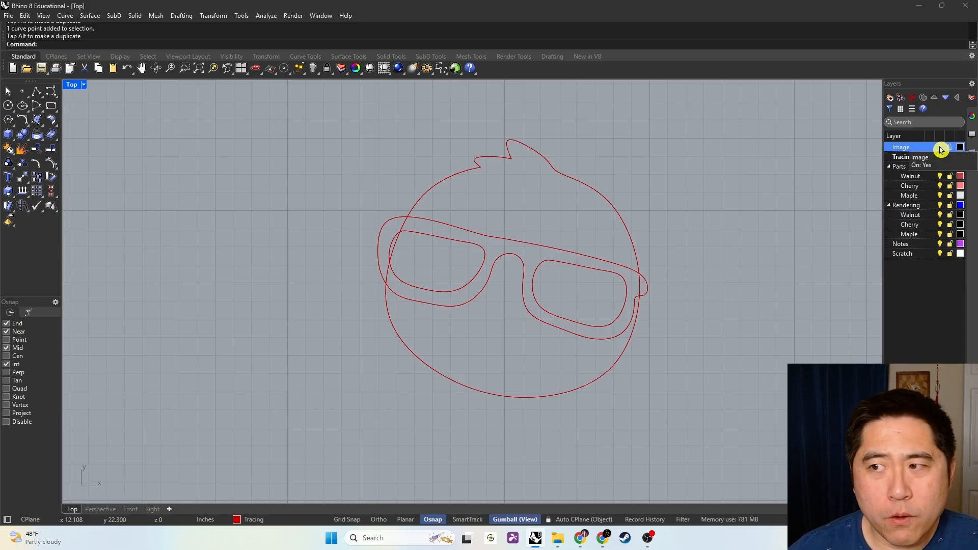
{"action": "left_click", "coordinate": [940, 147]}
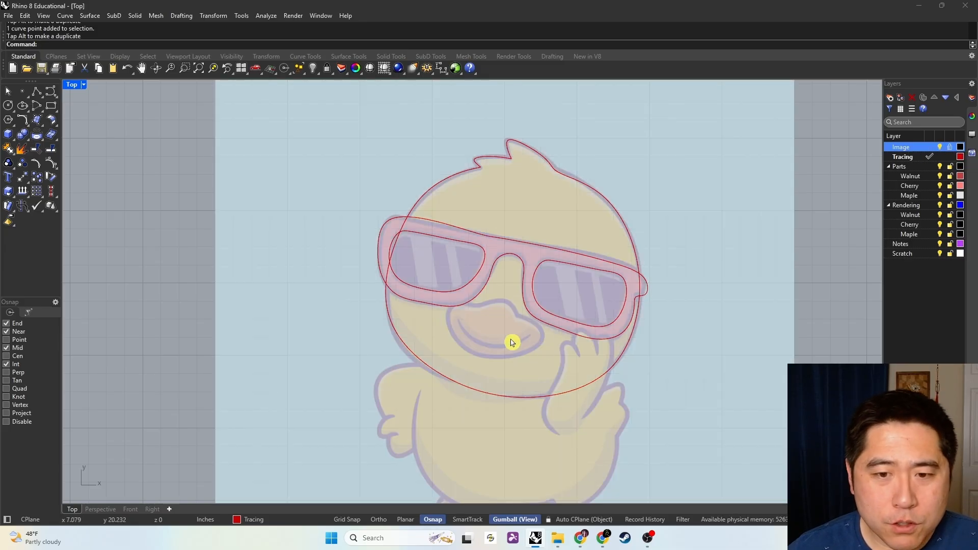
- Trace the outer outline of the duck's beak as a closed InterpCrv curve, starting at the dip in its top edge
{"action": "type", "text": "t"}
{"action": "key", "text": "Return"}
{"action": "scroll", "coordinate": [510, 327], "scroll_direction": "up", "scroll_amount": 5}
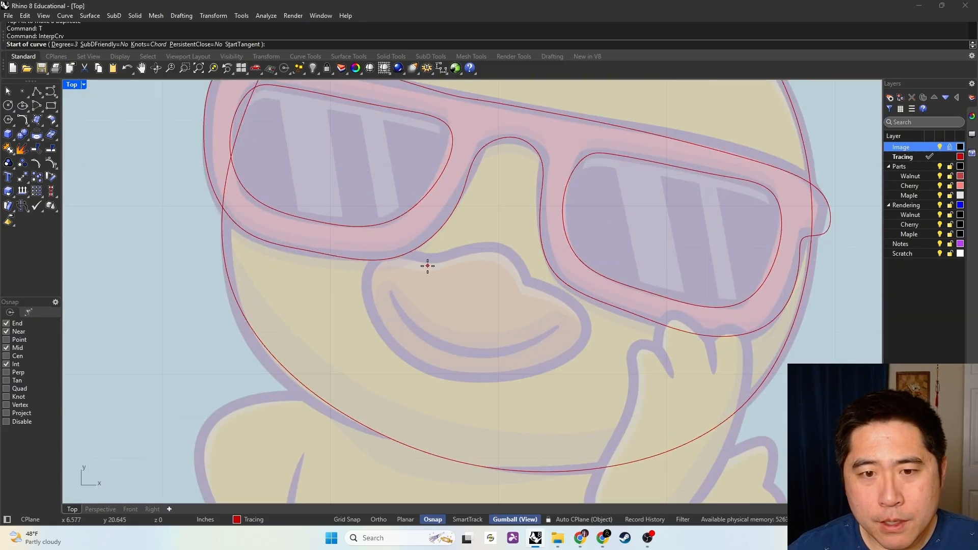
{"action": "left_click", "coordinate": [436, 267]}
{"action": "left_click", "coordinate": [492, 250]}
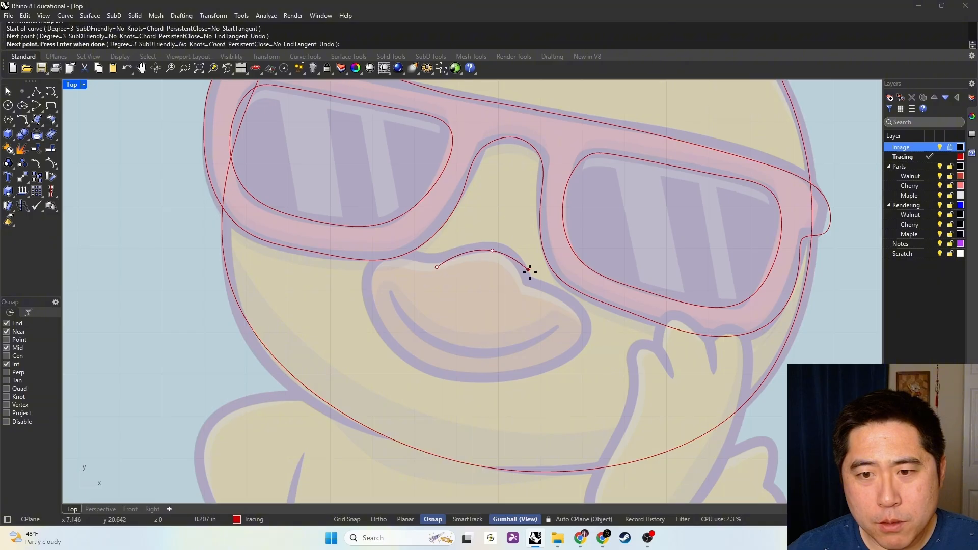
{"action": "left_click", "coordinate": [526, 284]}
{"action": "left_click", "coordinate": [588, 325]}
{"action": "left_click", "coordinate": [526, 374]}
{"action": "left_click", "coordinate": [408, 356]}
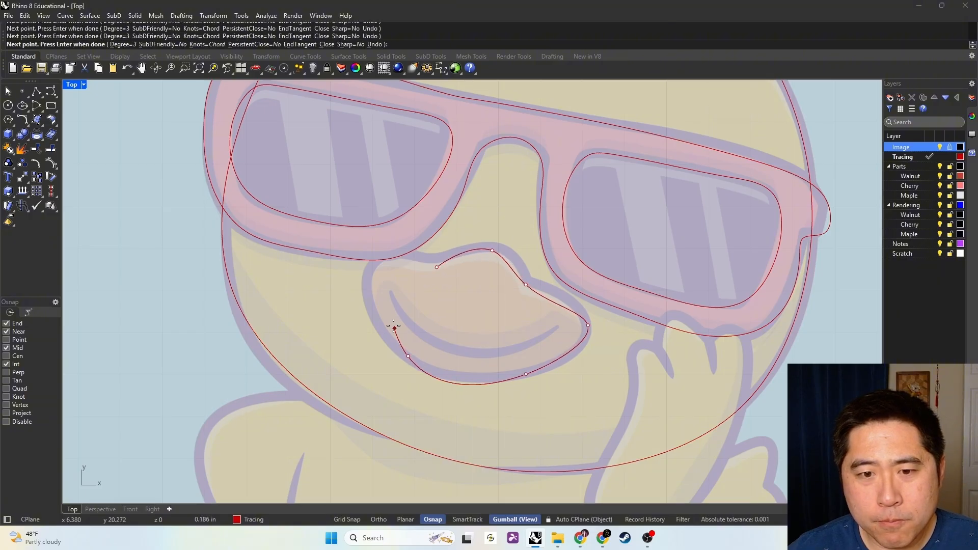
{"action": "left_click", "coordinate": [389, 280]}
{"action": "left_click", "coordinate": [436, 267]}
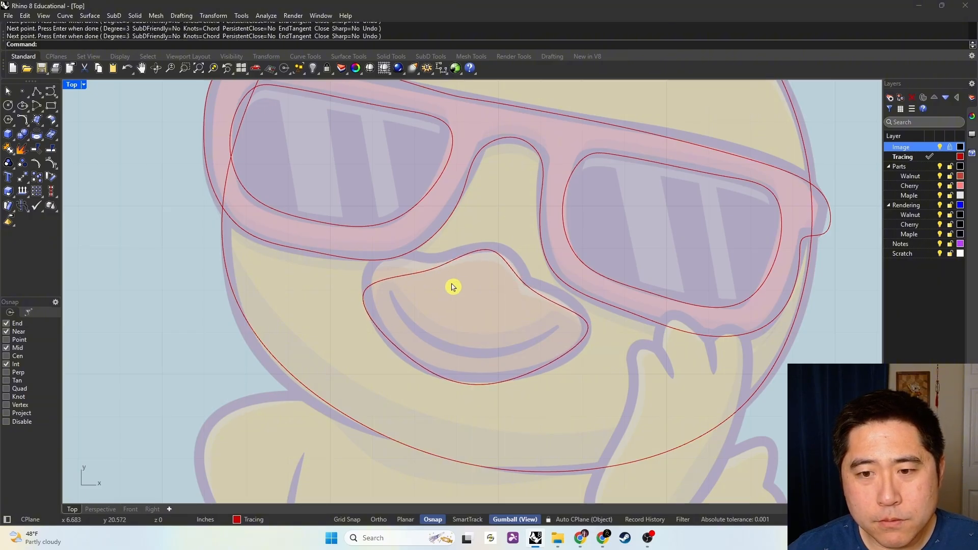
- Hide the Image layer so only the traced duck head, sunglasses and beak curves are displayed
{"action": "scroll", "coordinate": [453, 287], "scroll_direction": "down", "scroll_amount": 5}
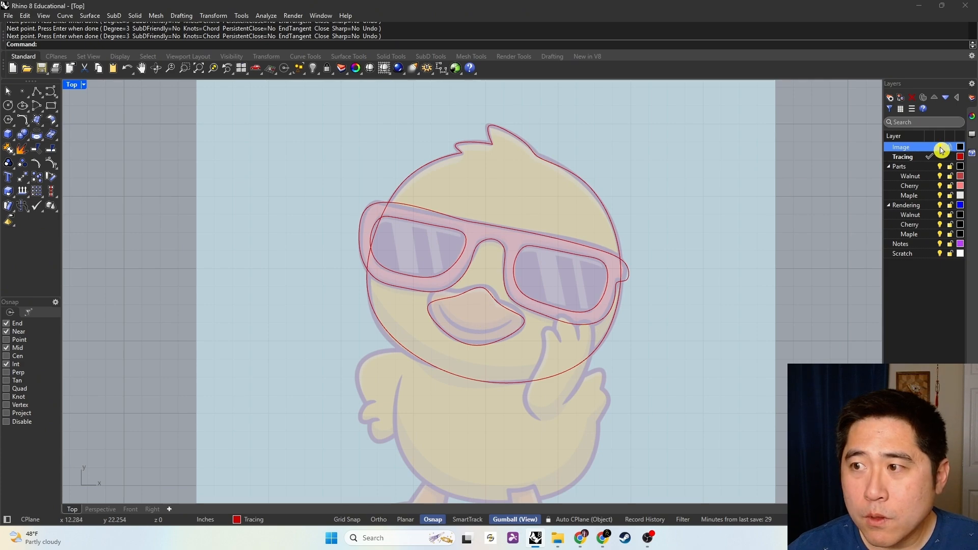
{"action": "left_click", "coordinate": [940, 148]}
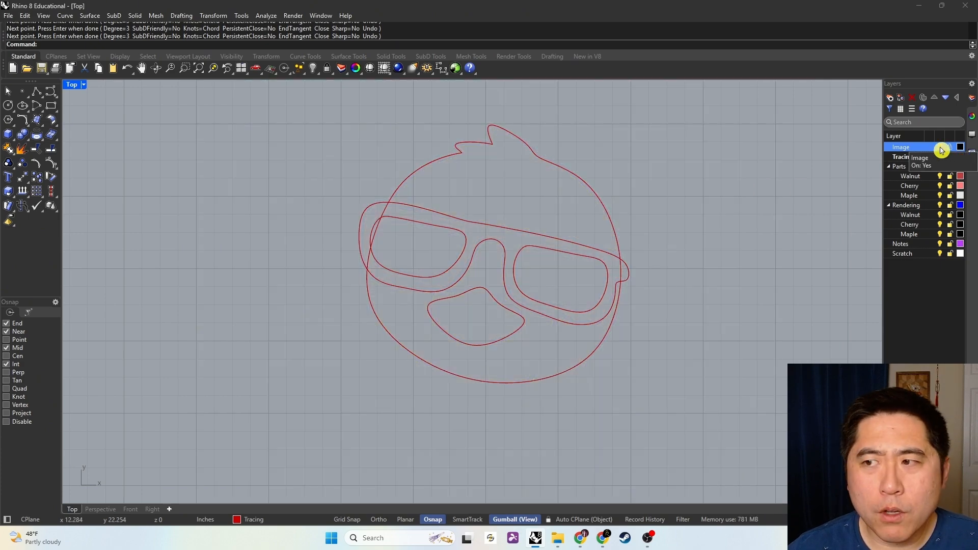
{"action": "type", "text": "T"}
{"action": "key", "text": "Return"}
{"action": "key", "text": "Escape"}
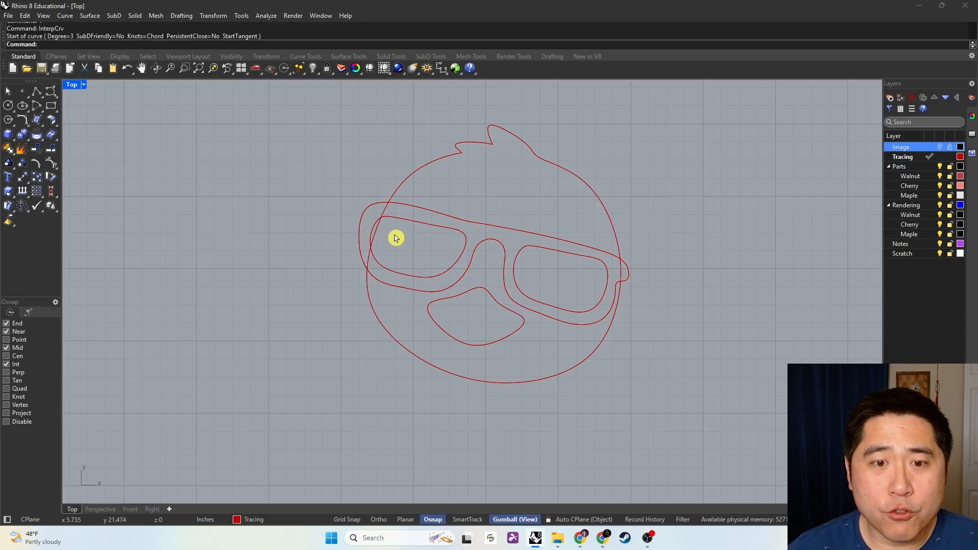
{"action": "scroll", "coordinate": [395, 238], "scroll_direction": "up", "scroll_amount": 2}
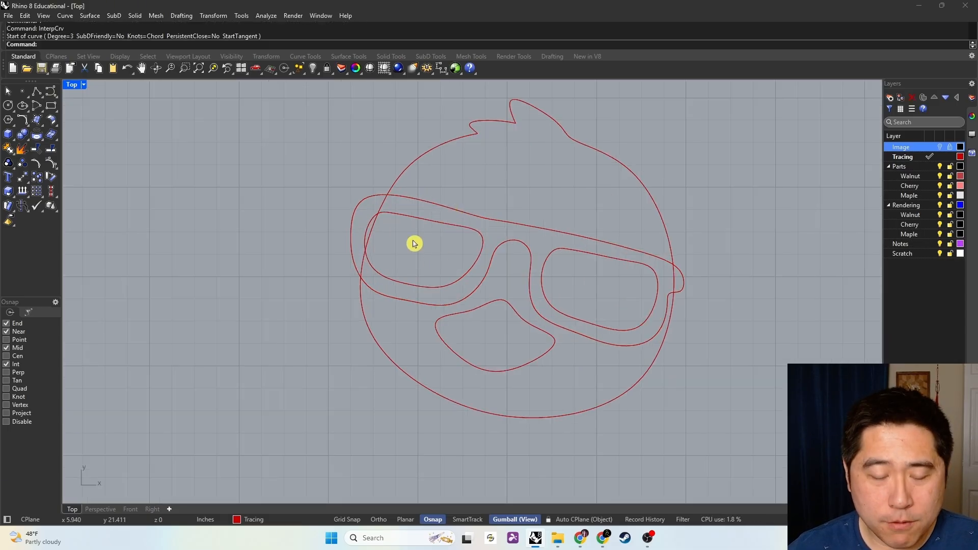
{"action": "scroll", "coordinate": [413, 244], "scroll_direction": "down", "scroll_amount": 2}
- Trim away the head outline where it crosses the left lens and the left side of the sunglasses frame
{"action": "left_click_drag", "start_coordinate": [322, 114], "coordinate": [769, 446]}
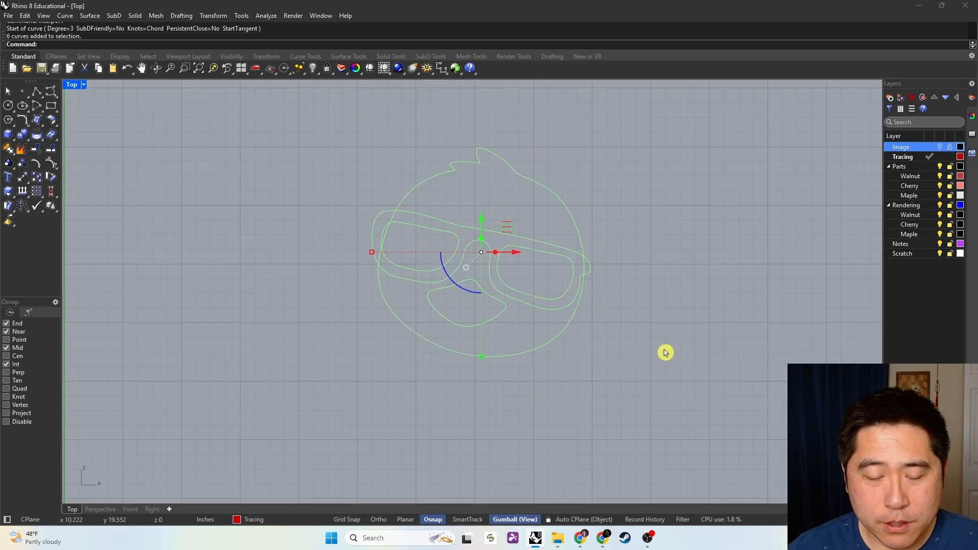
{"action": "key", "text": "ctrl+t"}
{"action": "scroll", "coordinate": [413, 231], "scroll_direction": "up", "scroll_amount": 2}
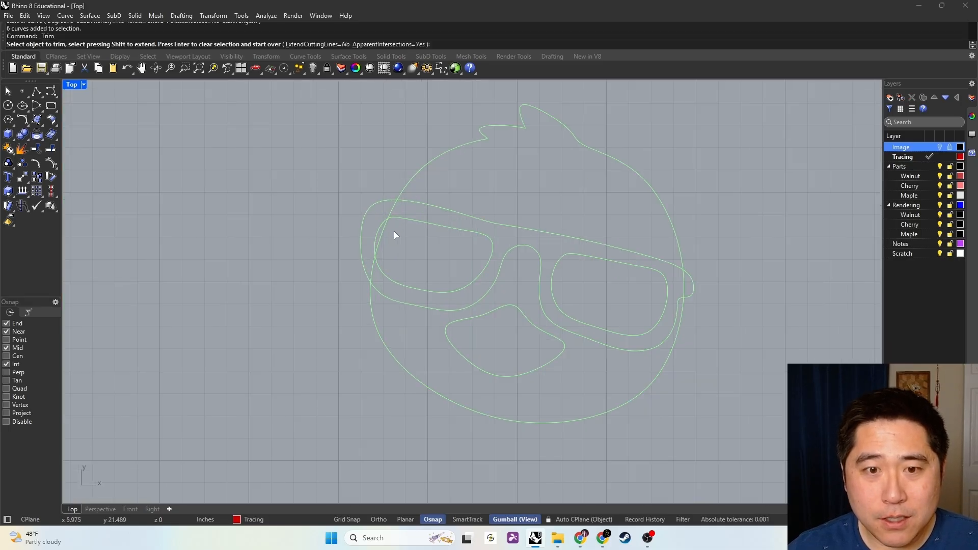
{"action": "scroll", "coordinate": [395, 233], "scroll_direction": "up", "scroll_amount": 2}
{"action": "left_click", "coordinate": [372, 233]}
{"action": "left_click", "coordinate": [389, 192]}
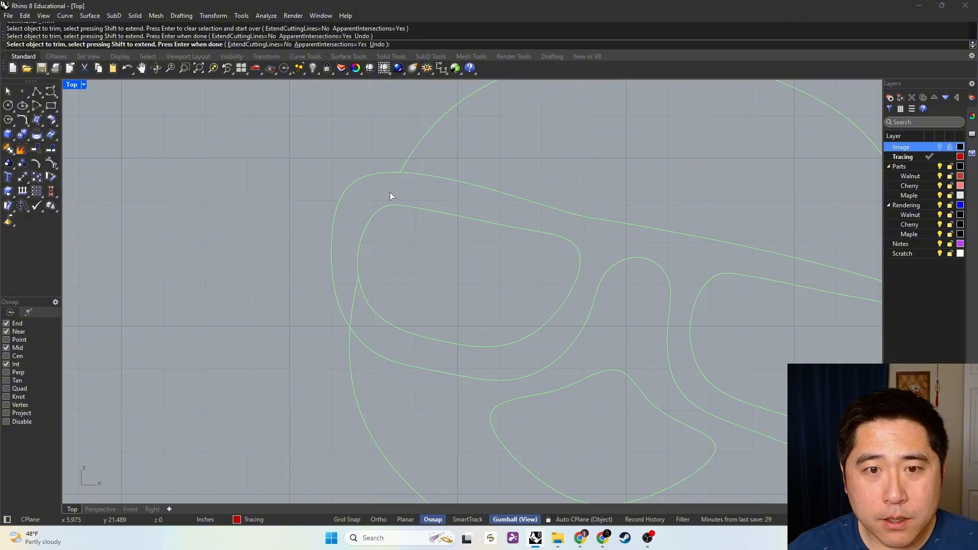
{"action": "left_click", "coordinate": [346, 316]}
- Trim away the head outline inside the right end of the sunglasses frame and finish the Trim command
{"action": "scroll", "coordinate": [450, 292], "scroll_direction": "down", "scroll_amount": 3}
{"action": "scroll", "coordinate": [595, 262], "scroll_direction": "up", "scroll_amount": 4}
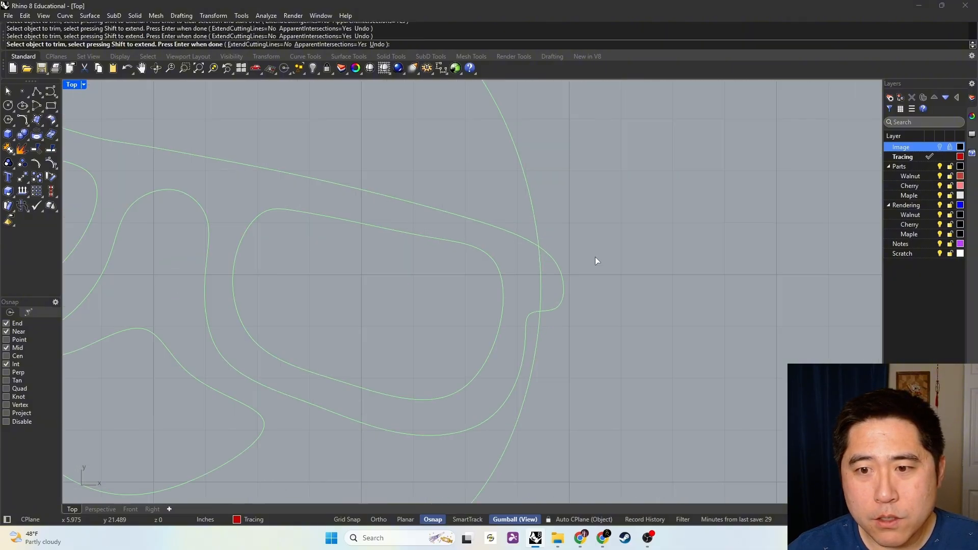
{"action": "scroll", "coordinate": [543, 289], "scroll_direction": "down", "scroll_amount": 4}
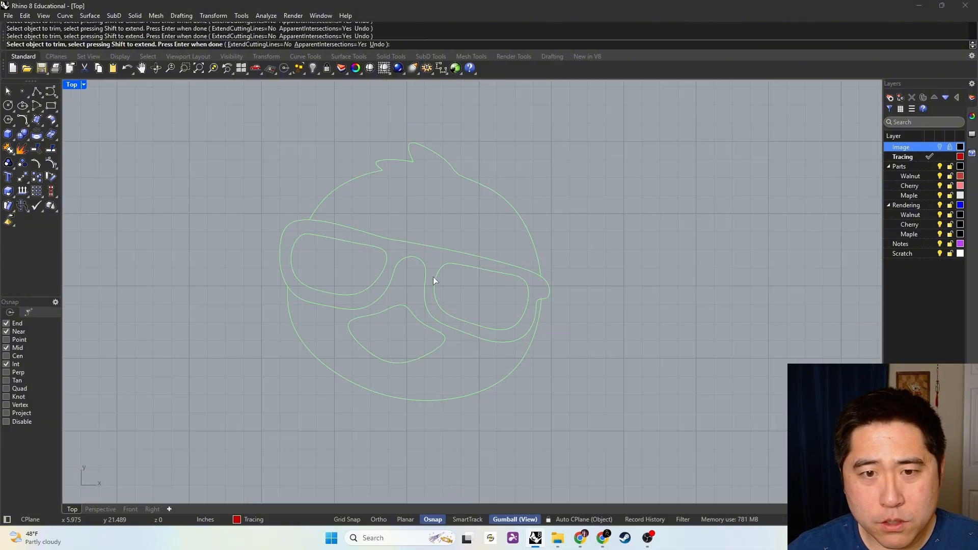
{"action": "right_click_drag", "start_coordinate": [470, 291], "coordinate": [551, 305]}
{"action": "right_click", "coordinate": [657, 304]}
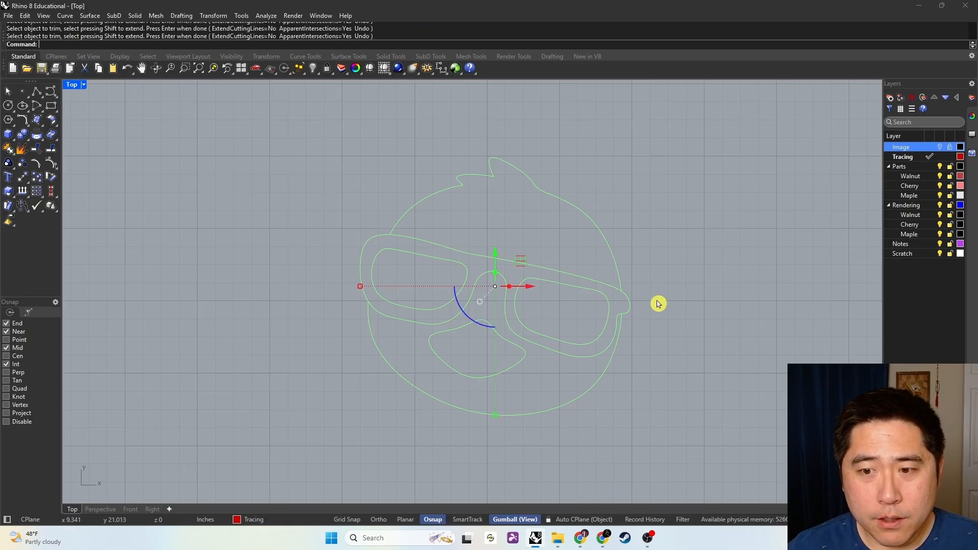
{"action": "key", "text": "Escape"}
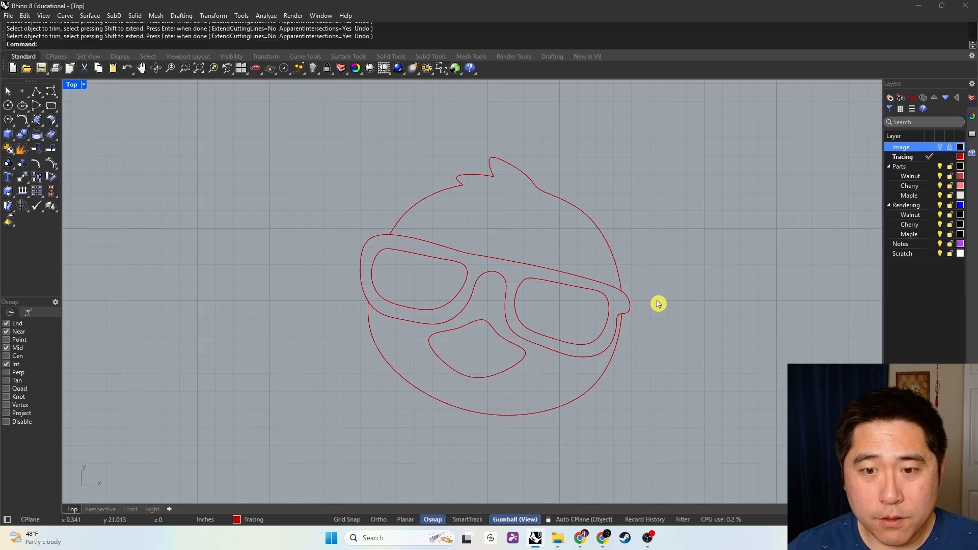
- Show the Image layer to compare the trimmed curves with the duck picture and hide the layer again
{"action": "right_click_drag", "start_coordinate": [658, 358], "coordinate": [611, 327]}
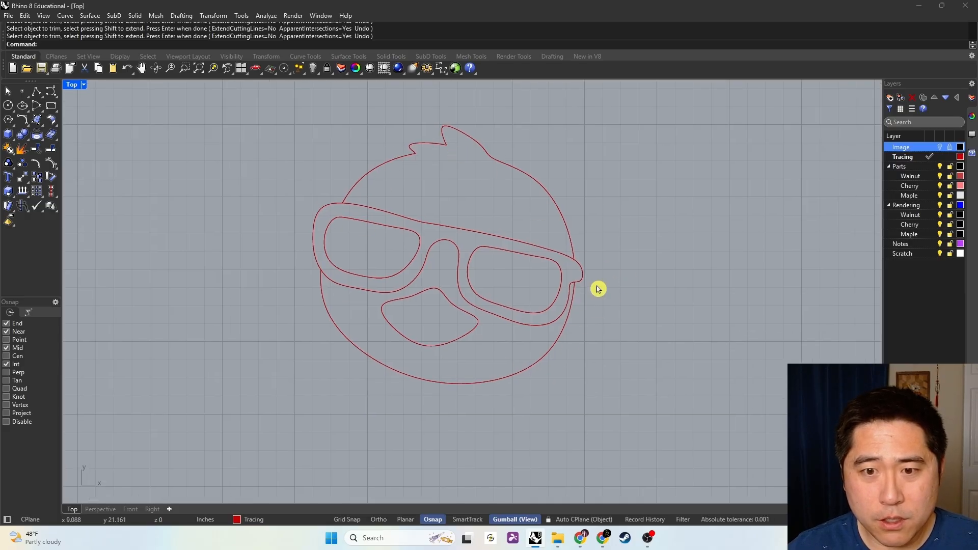
{"action": "left_click", "coordinate": [939, 147]}
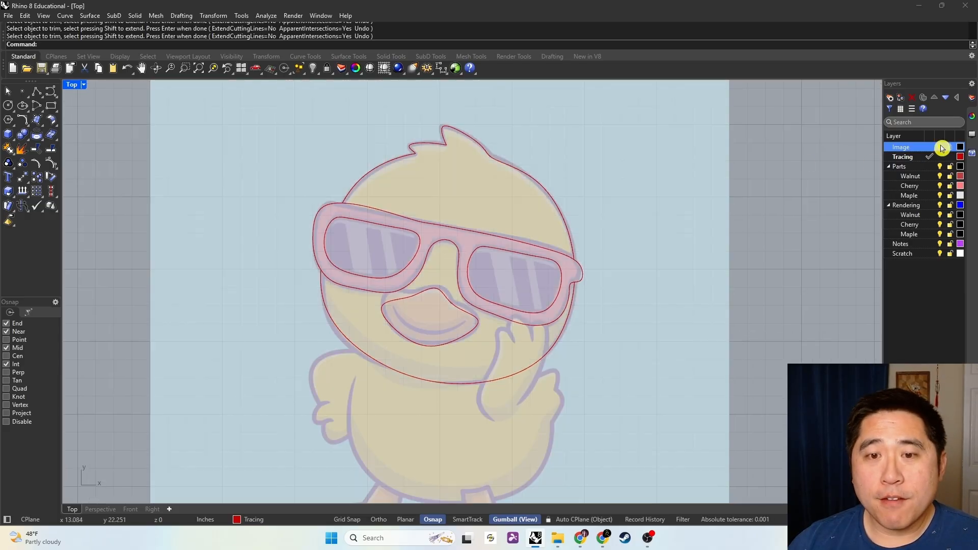
{"action": "left_click", "coordinate": [940, 147]}
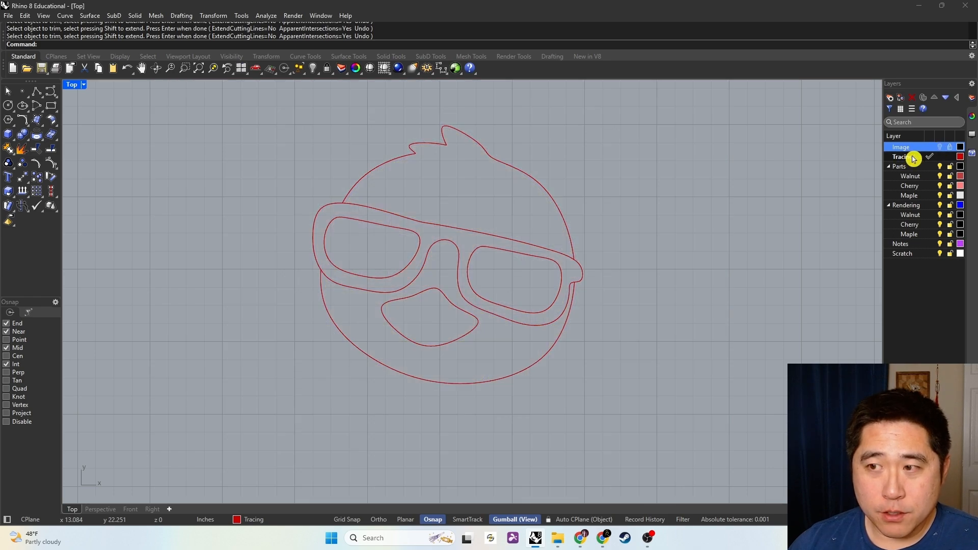
- On the Parts Walnut layer, extract the sunglasses frame region with CurveBoolean and move it to the right of the tracing
{"action": "left_click", "coordinate": [930, 176]}
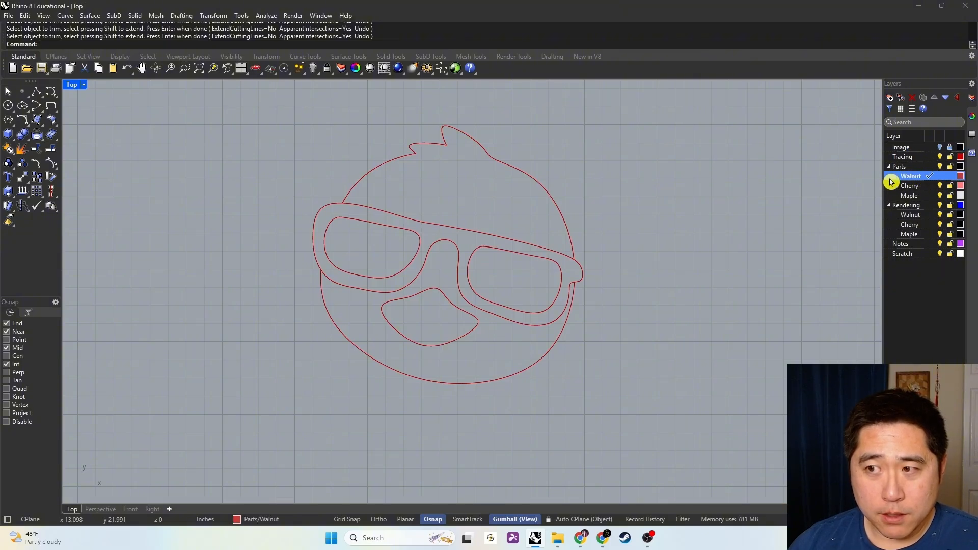
{"action": "left_click_drag", "start_coordinate": [606, 421], "coordinate": [236, 114]}
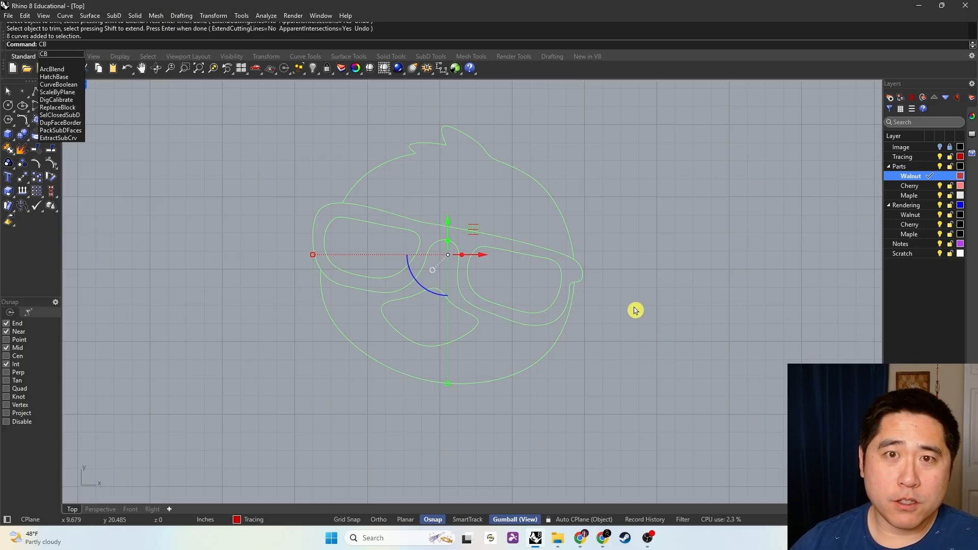
{"action": "key", "text": "Return"}
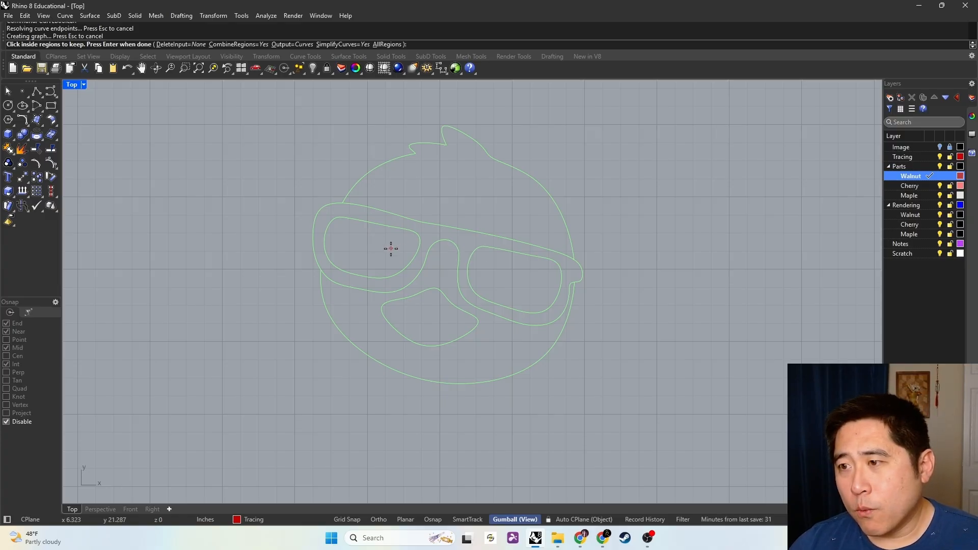
{"action": "left_click", "coordinate": [466, 238]}
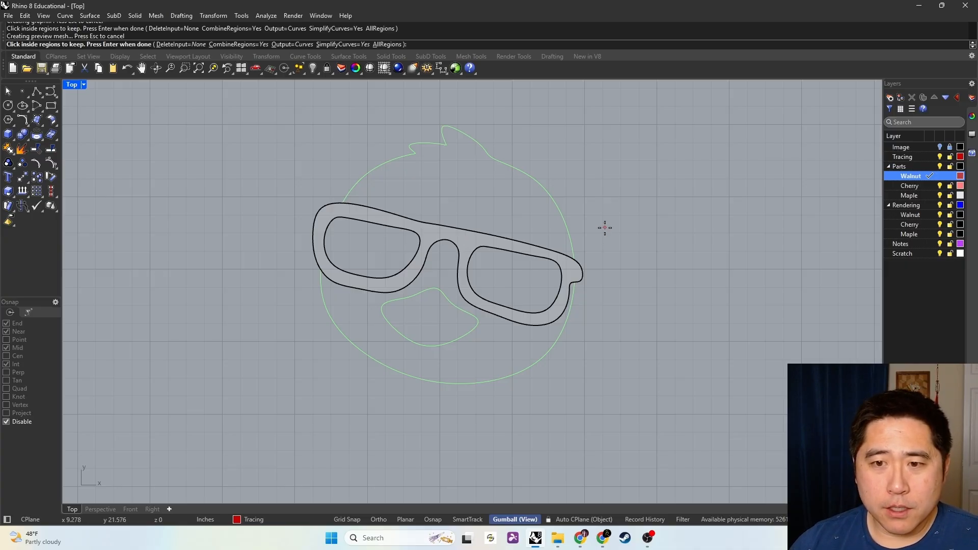
{"action": "key", "text": "Return"}
{"action": "left_click_drag", "start_coordinate": [468, 239], "coordinate": [808, 240]}
{"action": "key", "text": "Escape"}
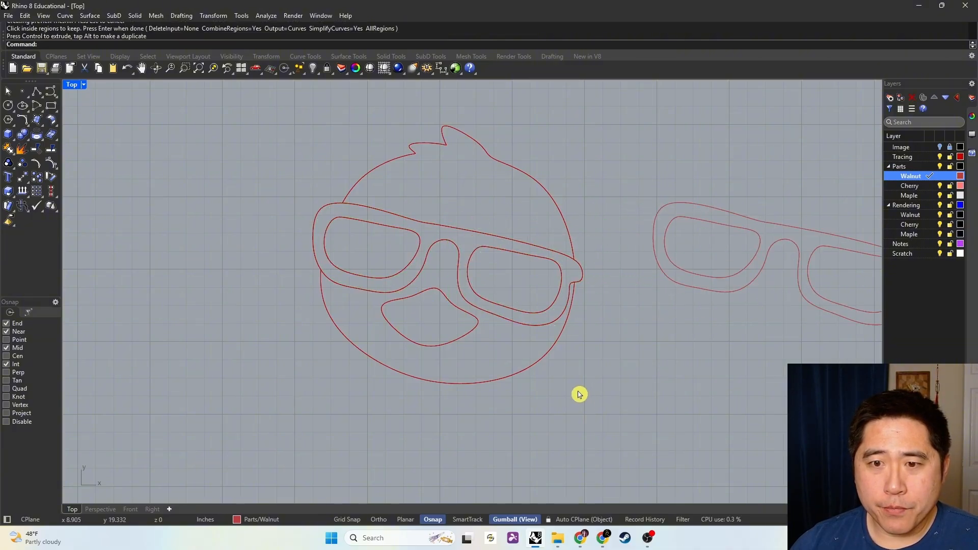
- On the Parts Cherry layer, extract the head regions above and below the sunglasses from the traced curves with CurveBoolean
{"action": "left_click", "coordinate": [930, 185]}
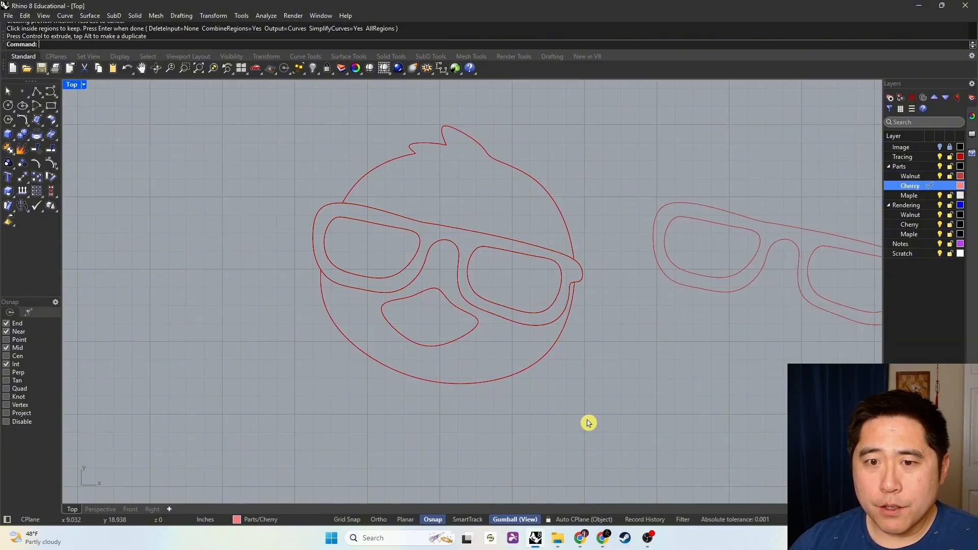
{"action": "left_click_drag", "start_coordinate": [588, 423], "coordinate": [309, 127]}
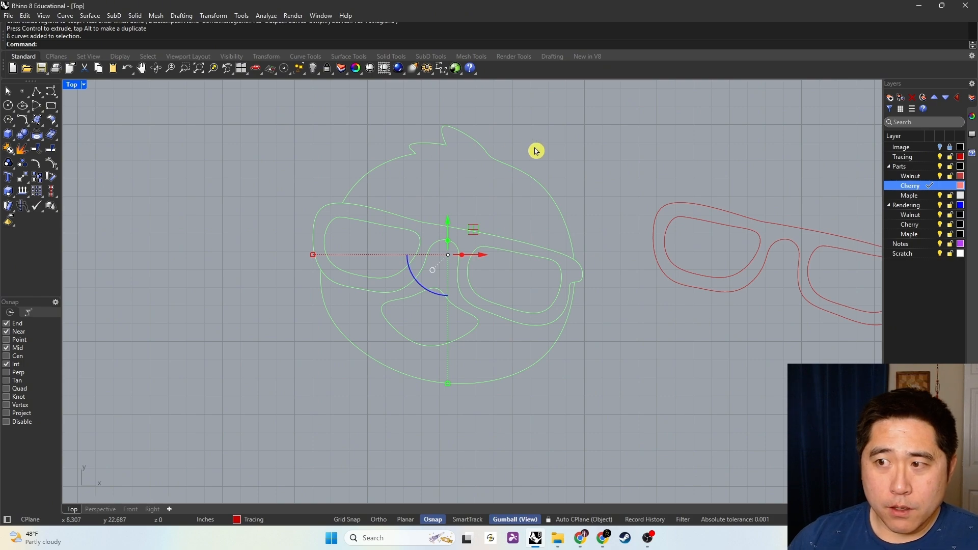
{"action": "key", "text": "Return"}
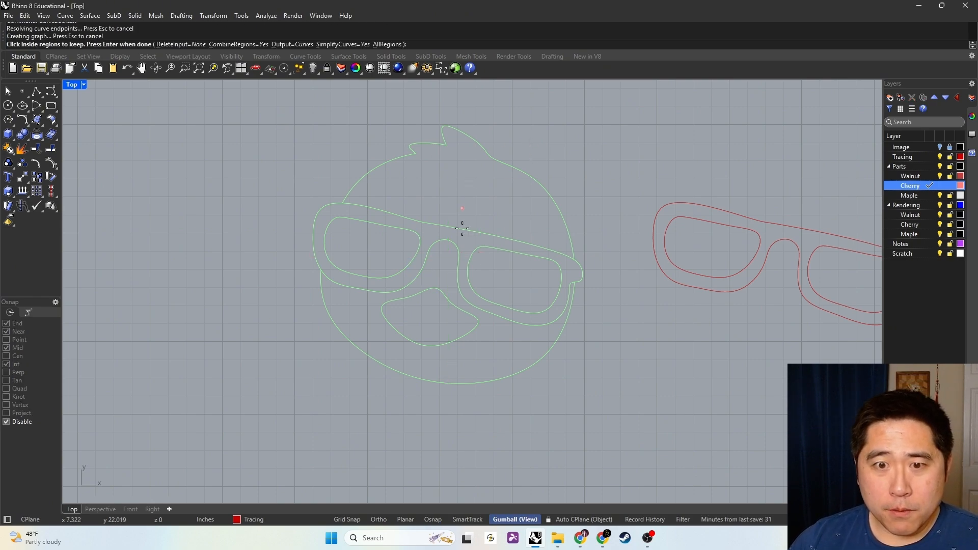
{"action": "left_click", "coordinate": [462, 226]}
{"action": "left_click", "coordinate": [445, 273]}
{"action": "key", "text": "Return"}
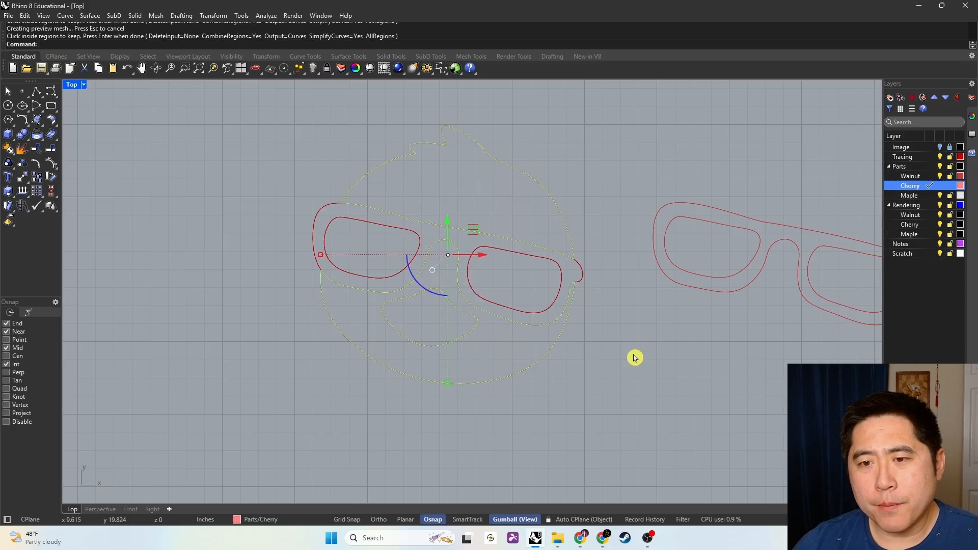
- Move the extracted head pieces to the right of the tracing, below the separated sunglasses frame
{"action": "right_click_drag", "start_coordinate": [673, 347], "coordinate": [491, 328]}
{"action": "scroll", "coordinate": [479, 315], "scroll_direction": "down", "scroll_amount": 4}
{"action": "key", "text": "alt"}
{"action": "left_click_drag", "start_coordinate": [361, 240], "coordinate": [577, 400]}
{"action": "left_click", "coordinate": [566, 195]}
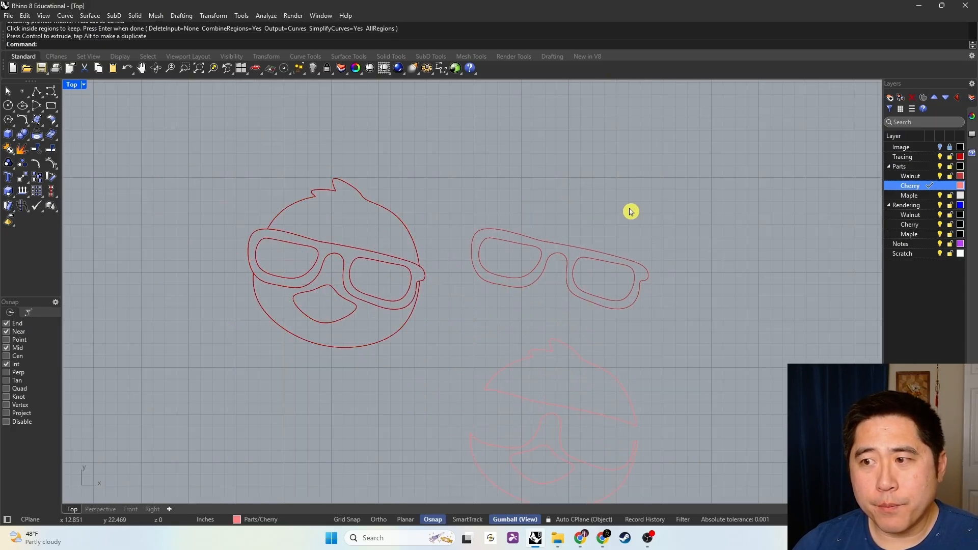
- On the Parts Maple layer, extract both lens regions with CurveBoolean and arrange them with the other separated parts beside the tracing
{"action": "left_click", "coordinate": [930, 195]}
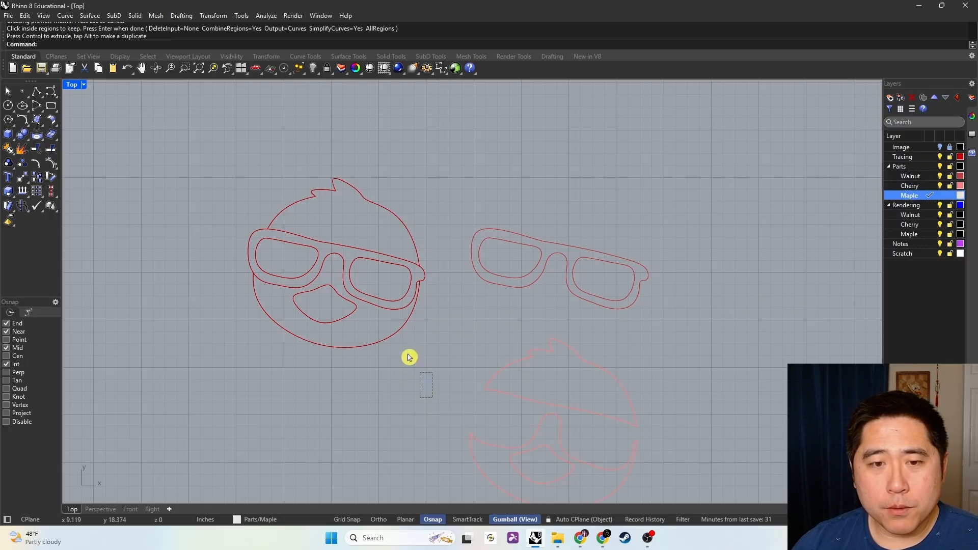
{"action": "left_click_drag", "start_coordinate": [409, 356], "coordinate": [255, 223]}
{"action": "type", "text": "CB"}
{"action": "key", "text": "Return"}
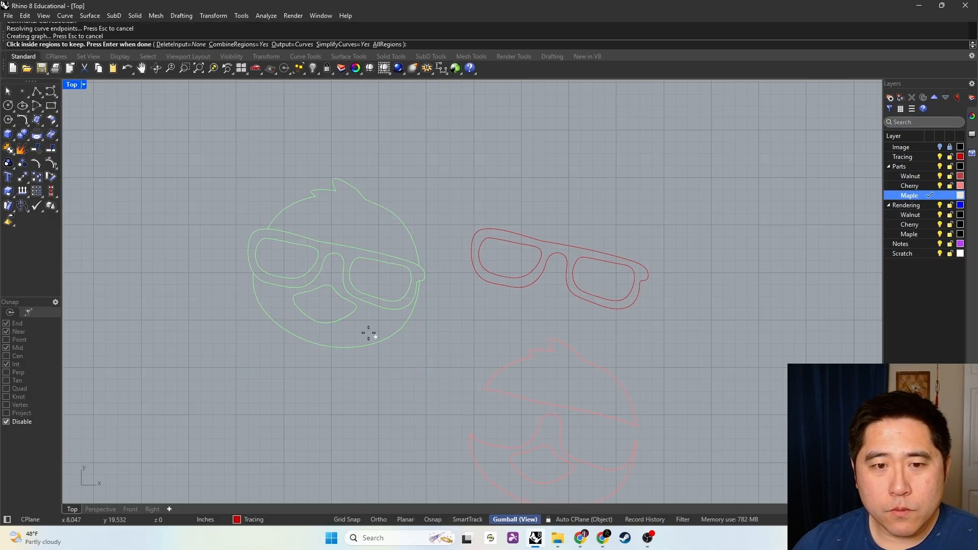
{"action": "left_click", "coordinate": [281, 261]}
{"action": "left_click", "coordinate": [375, 280]}
{"action": "right_click", "coordinate": [459, 306]}
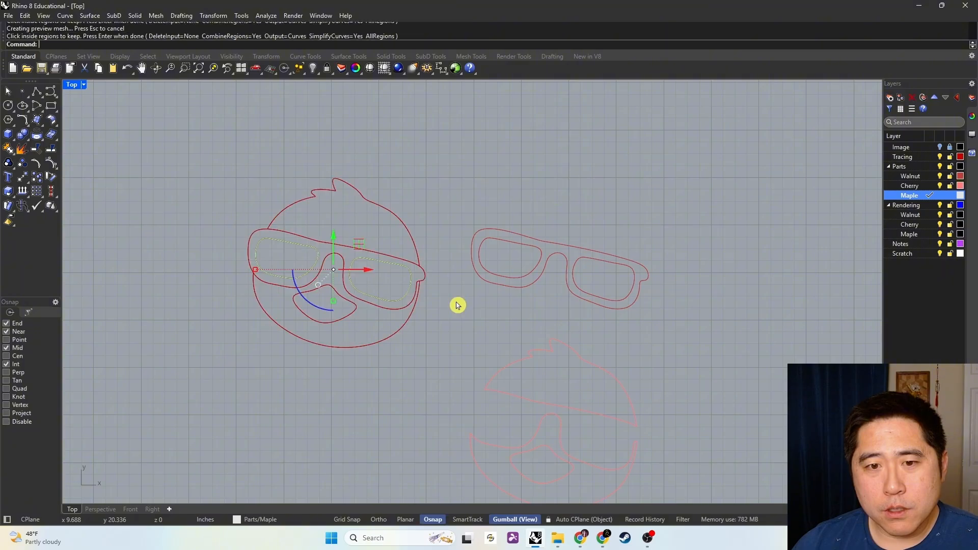
{"action": "left_click_drag", "start_coordinate": [371, 253], "coordinate": [600, 176]}
{"action": "left_click_drag", "start_coordinate": [675, 349], "coordinate": [664, 327]}
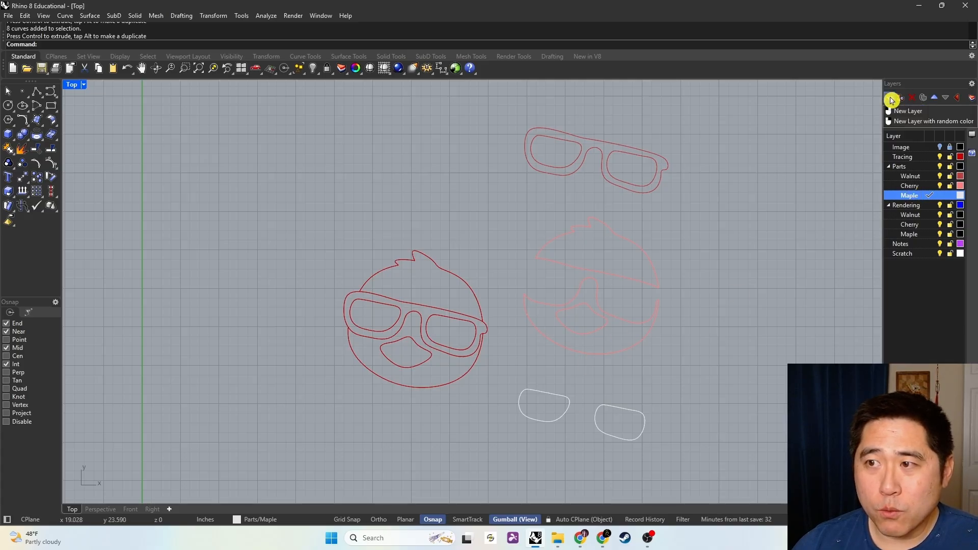
- Add a Bloodwood sublayer under Parts and make it the current layer
{"action": "left_click", "coordinate": [892, 100]}
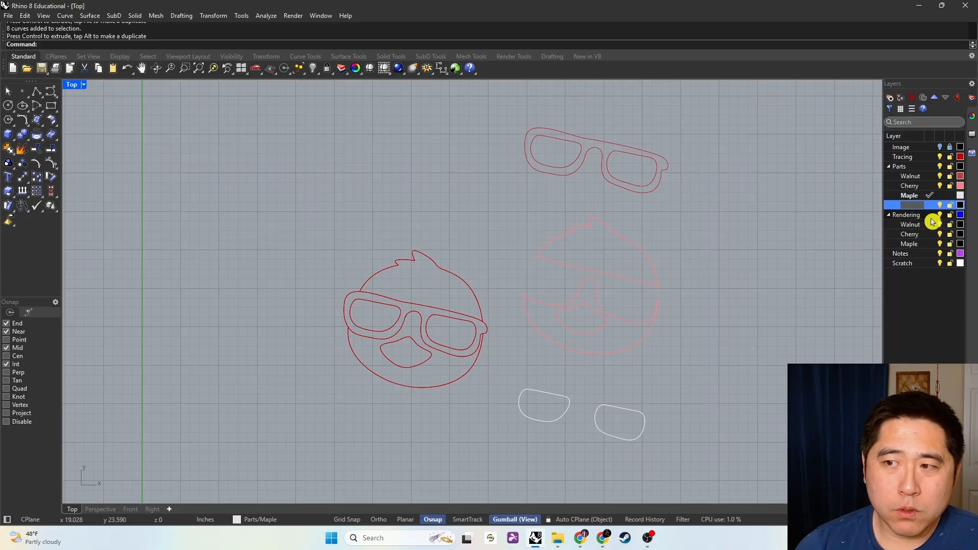
{"action": "type", "text": "Bloo"}
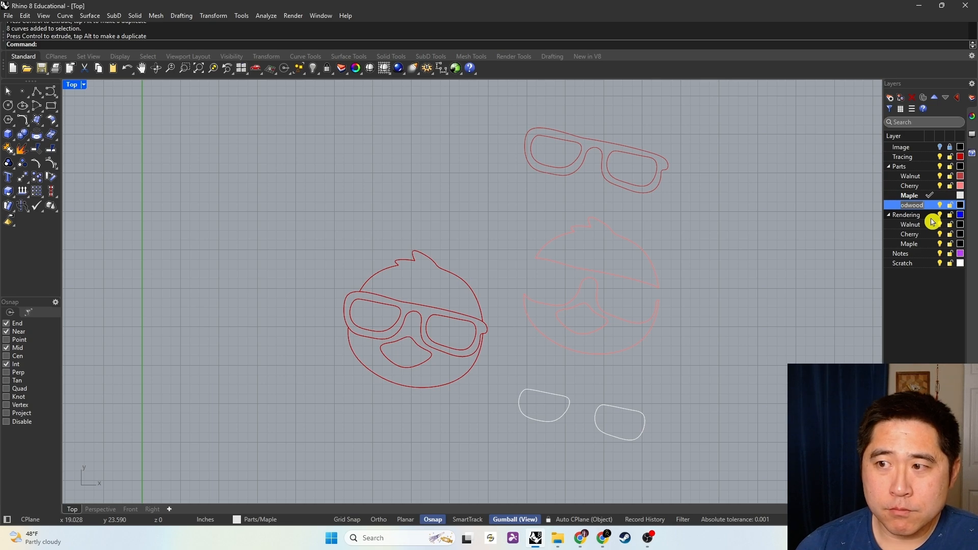
{"action": "key", "text": "Return"}
{"action": "left_click", "coordinate": [929, 204]}
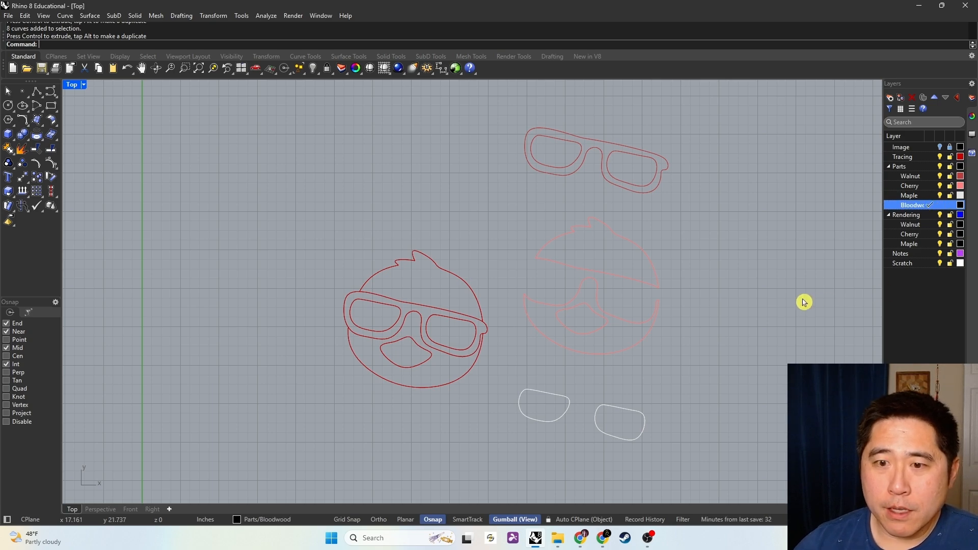
- Extract the beak region from the traced curves with CurveBoolean and move it below the separated lenses
{"action": "left_click_drag", "start_coordinate": [474, 414], "coordinate": [326, 239]}
{"action": "type", "text": "CurveBoolean"}
{"action": "key", "text": "Return"}
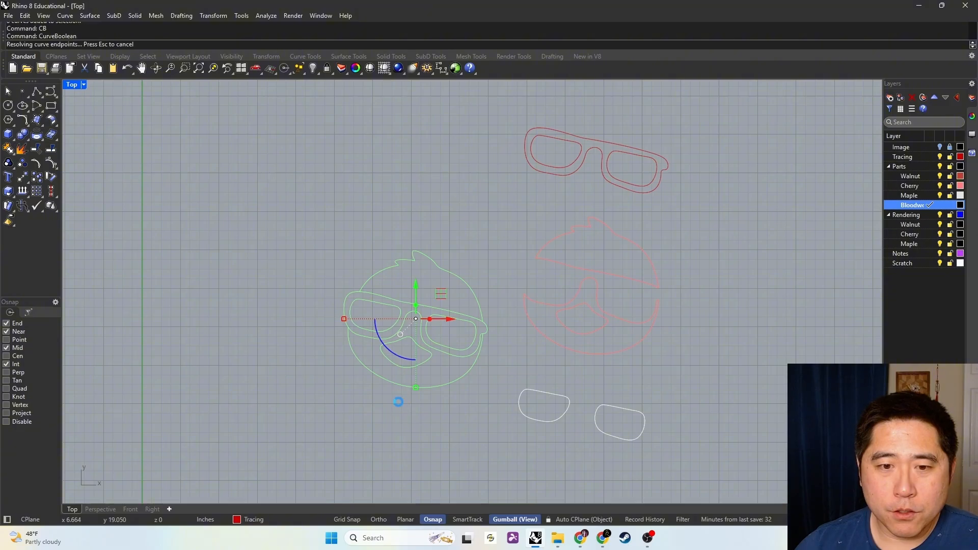
{"action": "left_click", "coordinate": [408, 349]}
{"action": "key", "text": "Return"}
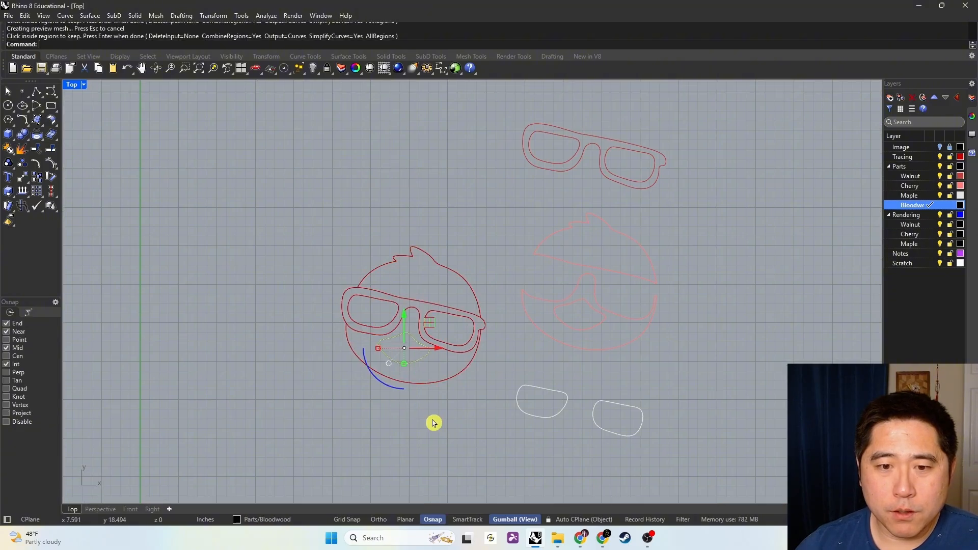
{"action": "left_click_drag", "start_coordinate": [431, 321], "coordinate": [610, 349]}
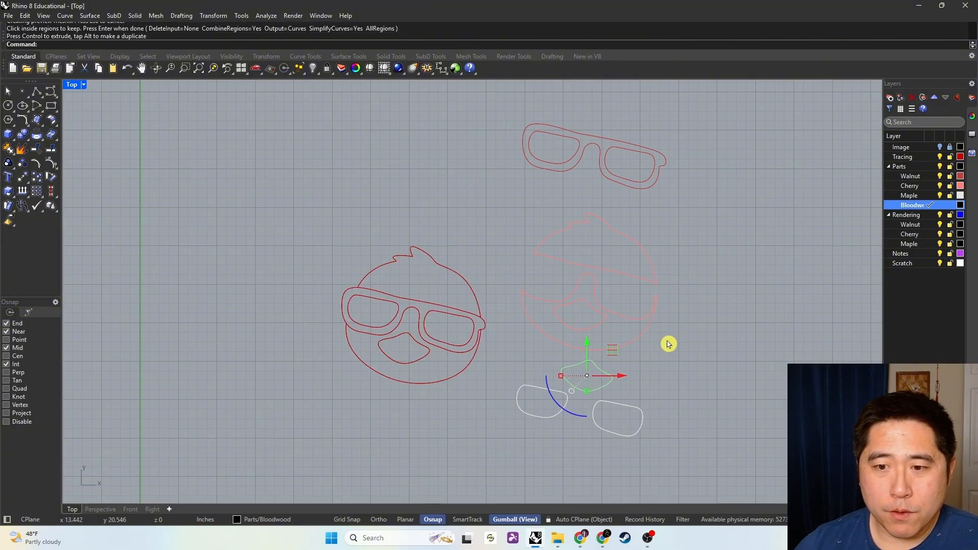
{"action": "left_click", "coordinate": [715, 343]}
- Move the complete duck head tracing up and to the left, farther from the separated parts
{"action": "left_click_drag", "start_coordinate": [476, 417], "coordinate": [352, 243]}
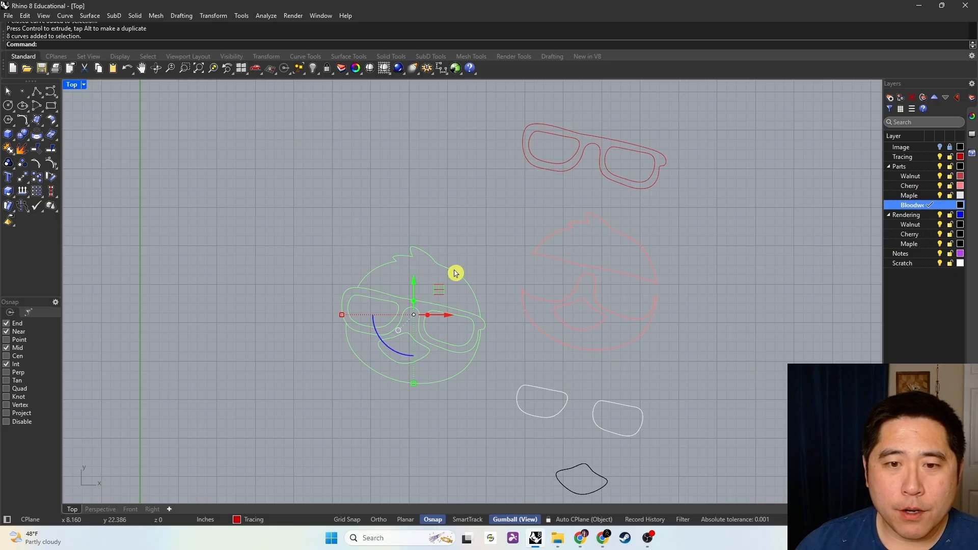
{"action": "left_click_drag", "start_coordinate": [439, 290], "coordinate": [342, 185]}
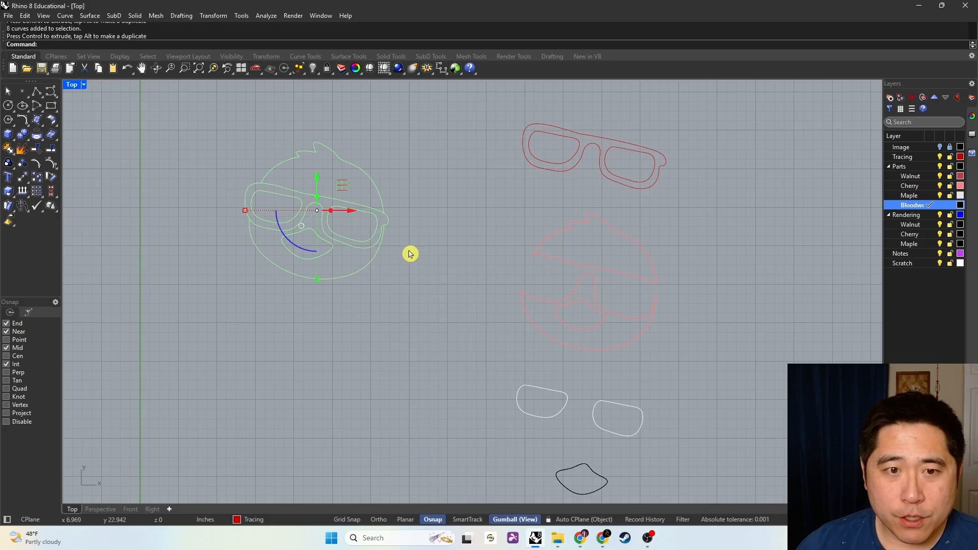
{"action": "left_click", "coordinate": [440, 172]}
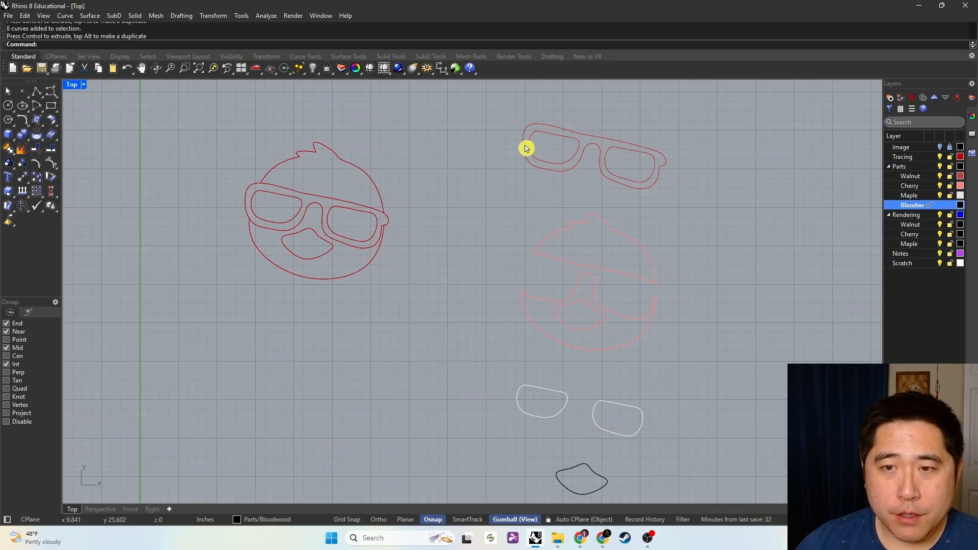
- Review the separated parts by wood species, selecting the sunglasses frame, the head pieces and the lenses in turn
{"action": "left_click", "coordinate": [587, 148]}
{"action": "left_click", "coordinate": [716, 106]}
{"action": "left_click_drag", "start_coordinate": [696, 212], "coordinate": [515, 121]}
{"action": "left_click", "coordinate": [831, 232]}
{"action": "left_click_drag", "start_coordinate": [698, 360], "coordinate": [524, 225]}
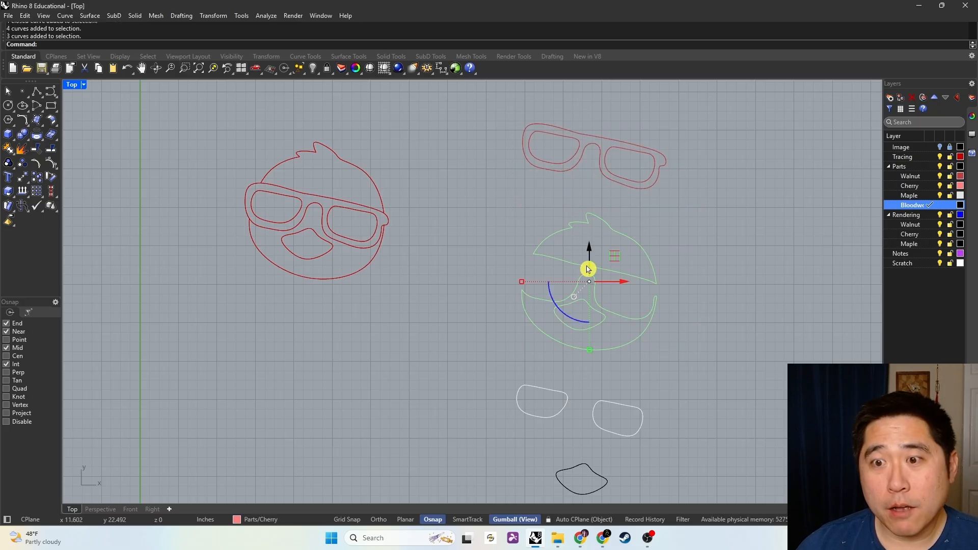
{"action": "left_click_drag", "start_coordinate": [674, 439], "coordinate": [545, 371]}
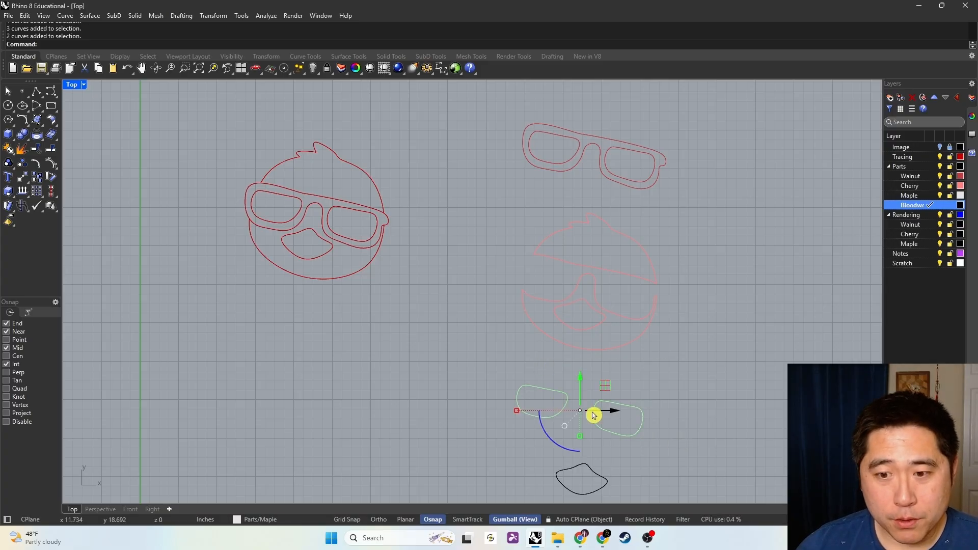
{"action": "left_click", "coordinate": [730, 399]}
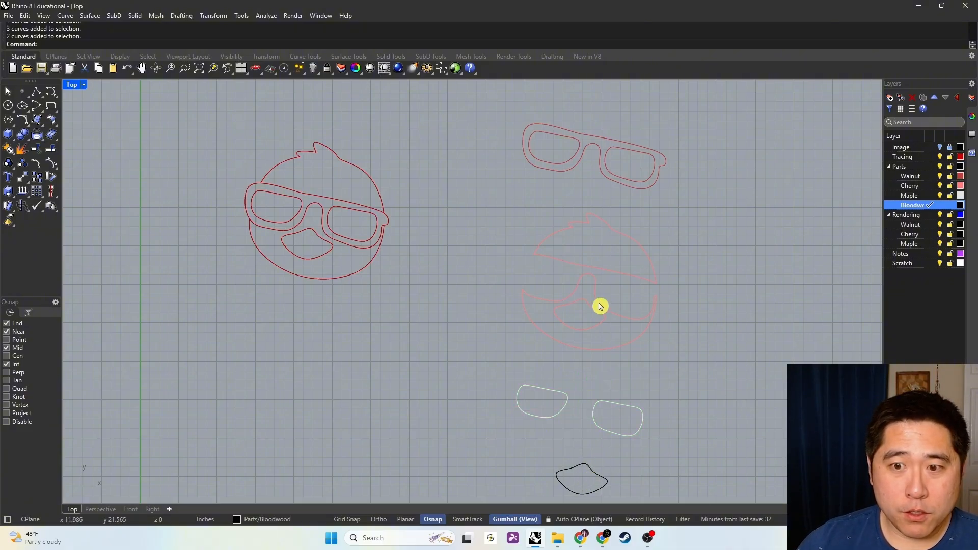
- Delete the leftover curves and picture, and save the model in Downloads as Marquetry Duck in Rhino 8 3D Models format
{"action": "key", "text": "Delete"}
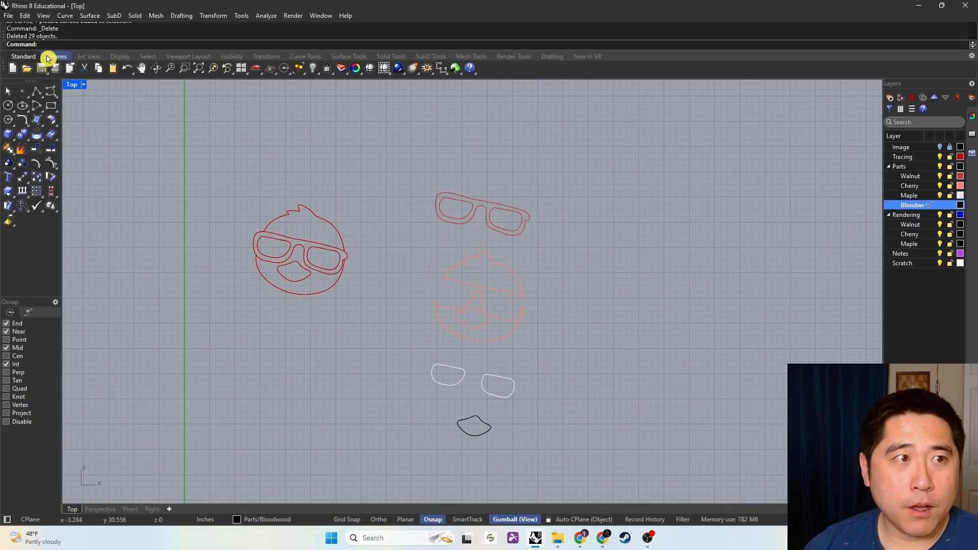
{"action": "left_click", "coordinate": [8, 16]}
{"action": "left_click", "coordinate": [31, 67]}
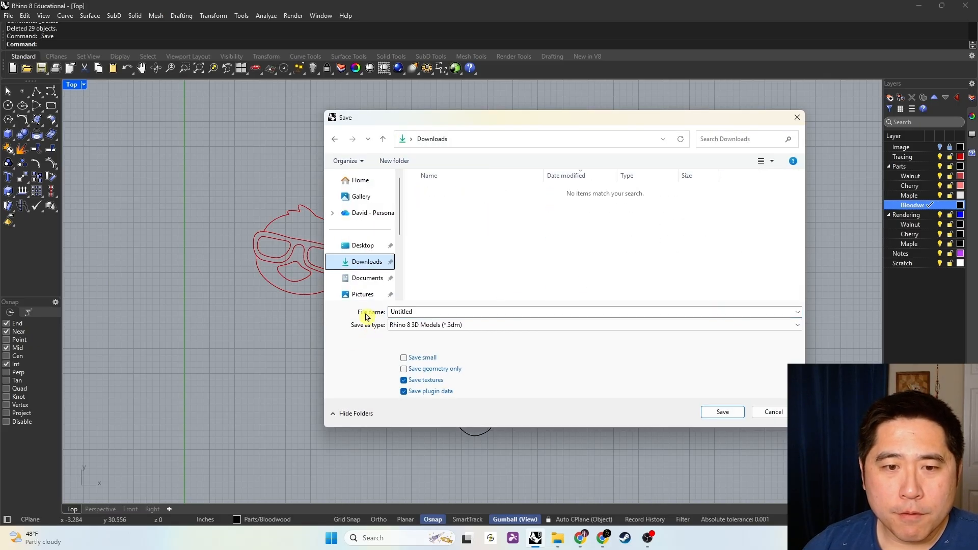
{"action": "left_click_drag", "start_coordinate": [413, 312], "coordinate": [372, 311]}
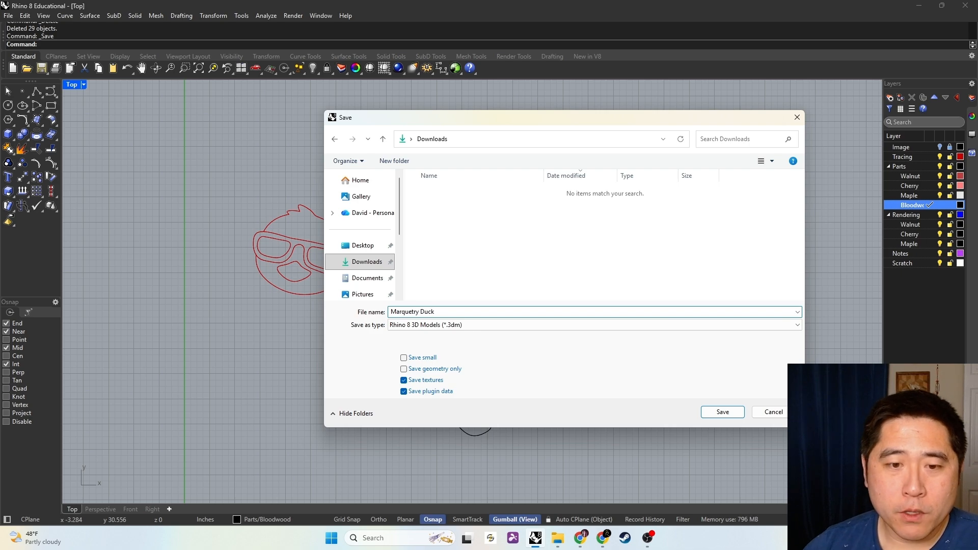
{"action": "left_click", "coordinate": [490, 328]}
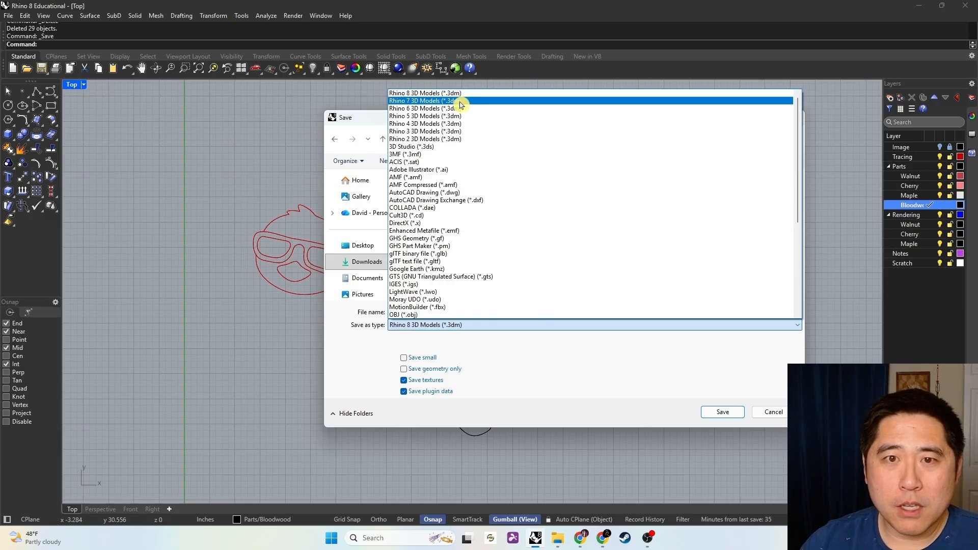
{"action": "left_click", "coordinate": [463, 94]}
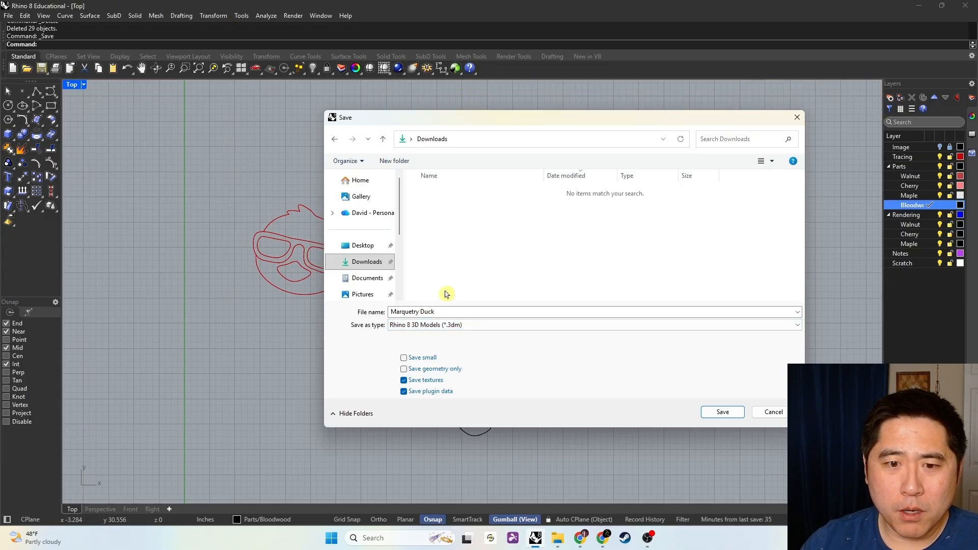
{"action": "left_click", "coordinate": [726, 411]}
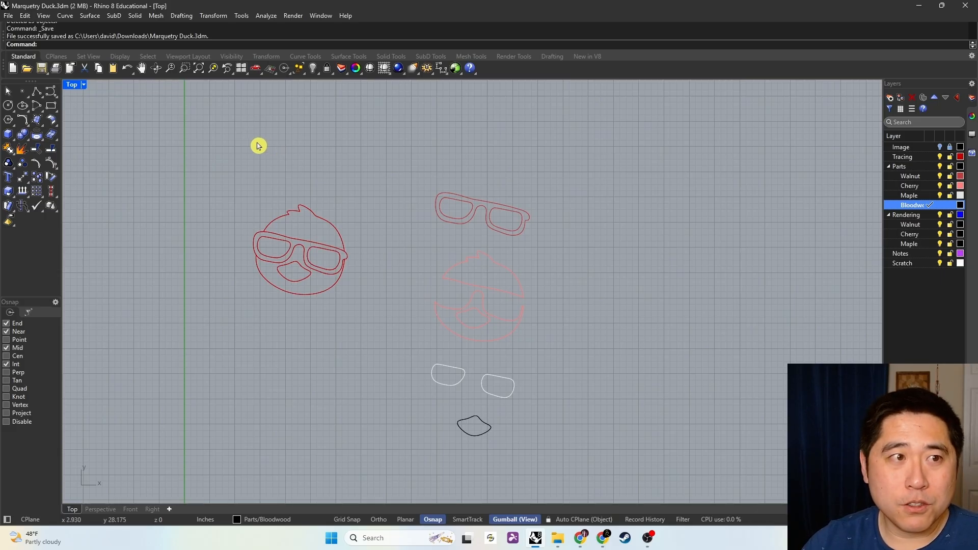
- Save a copy of Marquetry Duck in Downloads as Scalable Vector Graphics (*.svg), opening the SVG export options
{"action": "left_click", "coordinate": [8, 16]}
{"action": "left_click", "coordinate": [47, 101]}
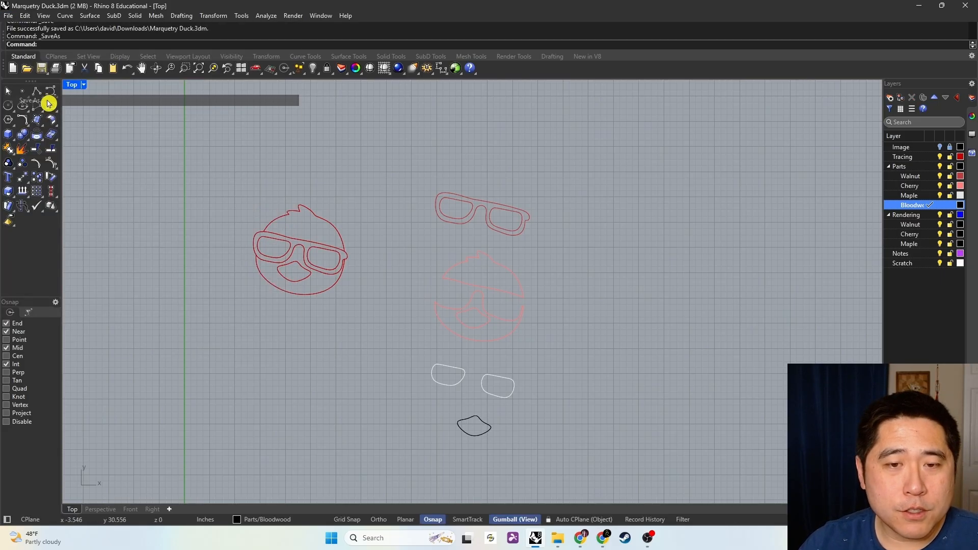
{"action": "left_click", "coordinate": [468, 328]}
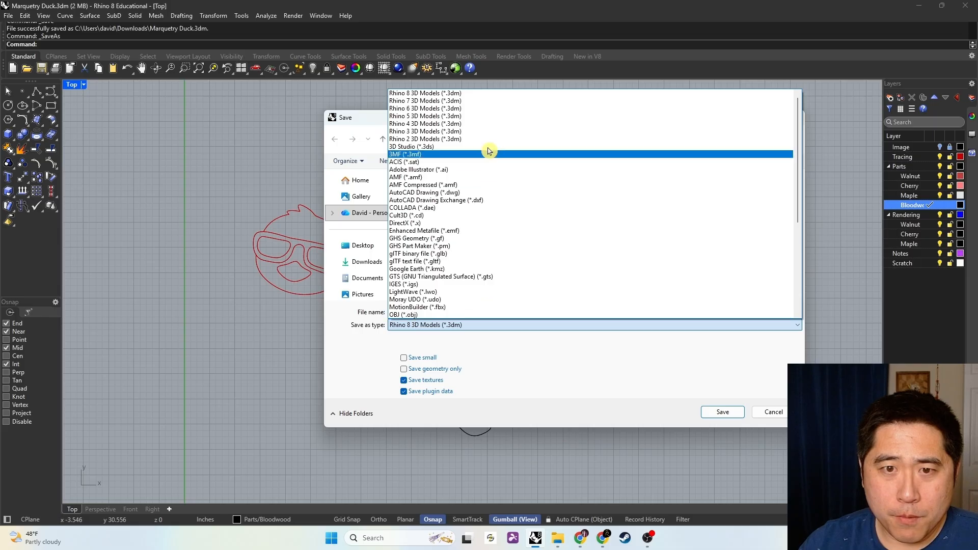
{"action": "scroll", "coordinate": [484, 255], "scroll_direction": "down", "scroll_amount": 5}
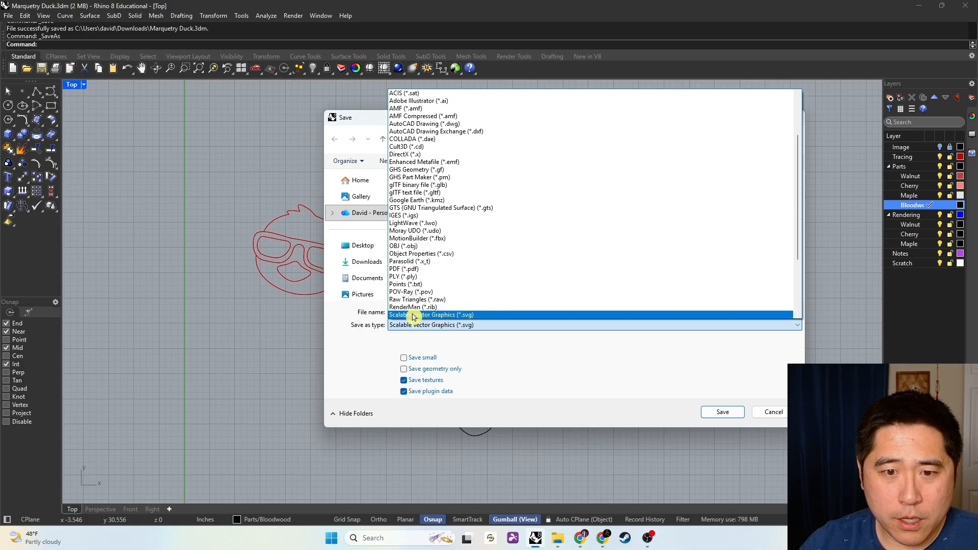
{"action": "left_click", "coordinate": [481, 316]}
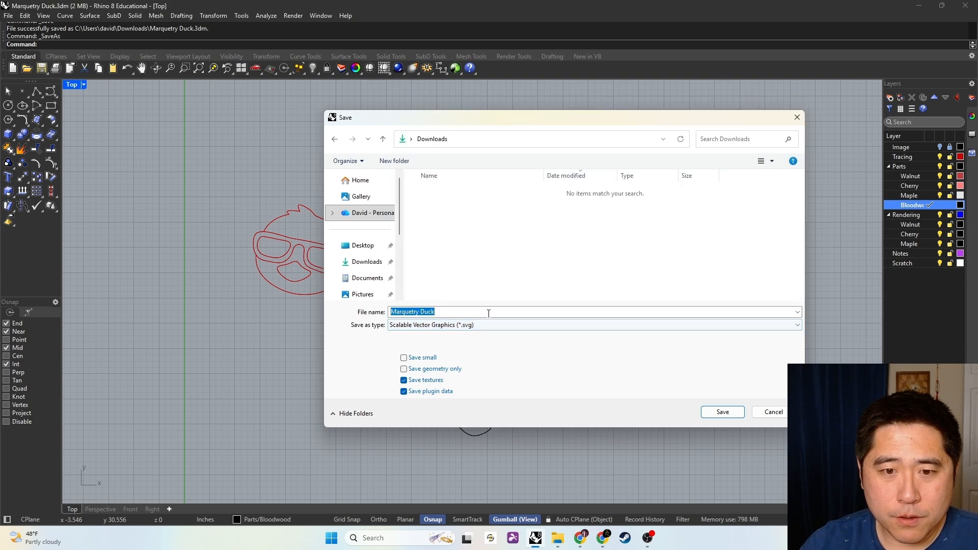
{"action": "left_click", "coordinate": [722, 412]}
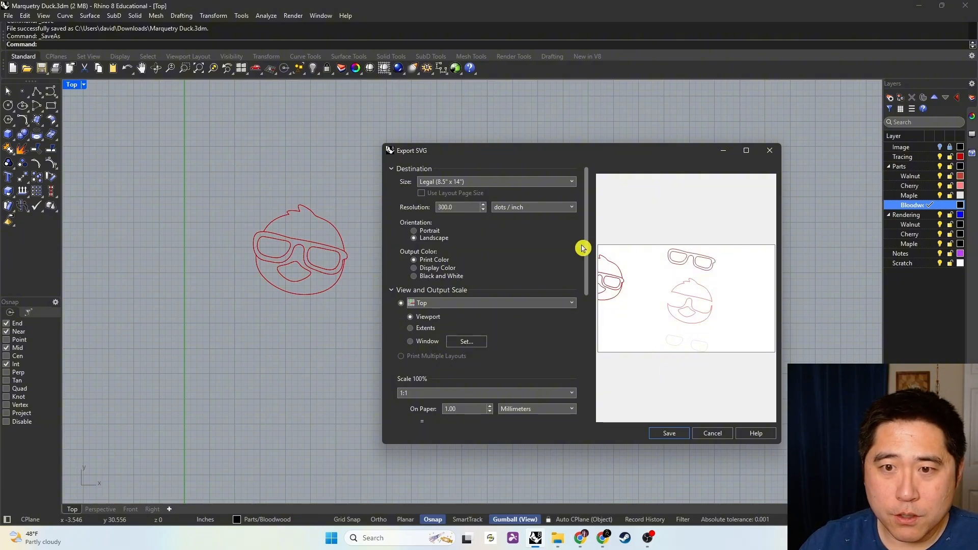
- Set the SVG export page to portrait orientation and A3 (297mm x 420mm) size
{"action": "left_click_drag", "start_coordinate": [513, 152], "coordinate": [481, 133]}
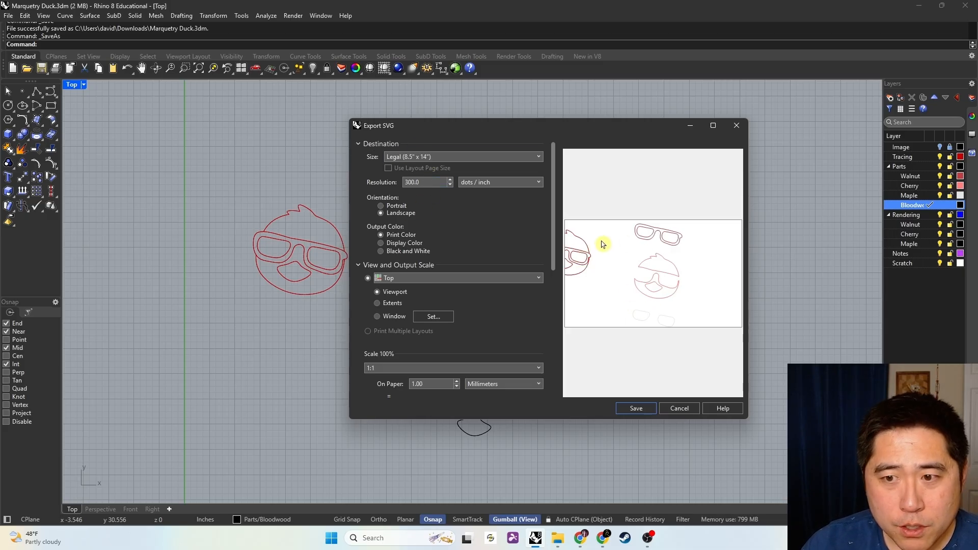
{"action": "left_click", "coordinate": [397, 207]}
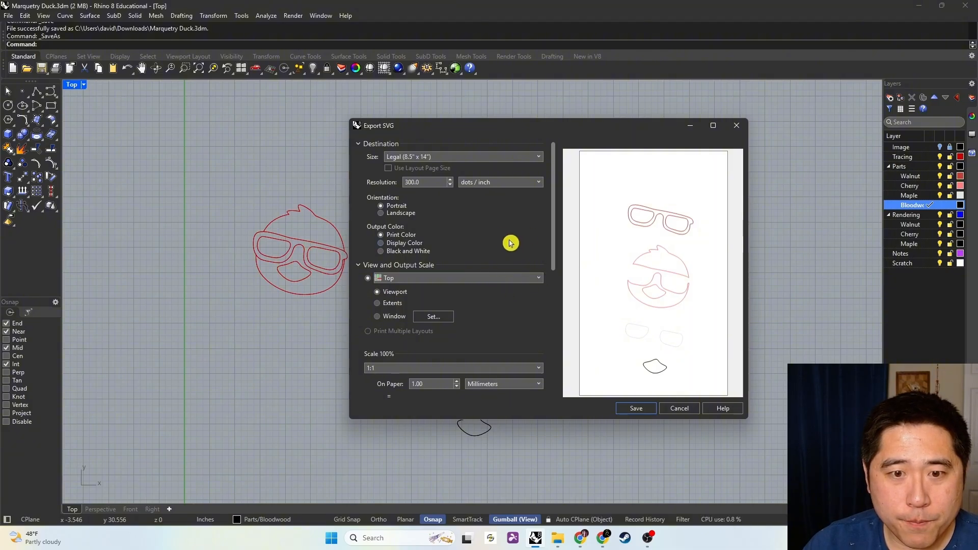
{"action": "left_click", "coordinate": [463, 157]}
{"action": "left_click", "coordinate": [451, 167]}
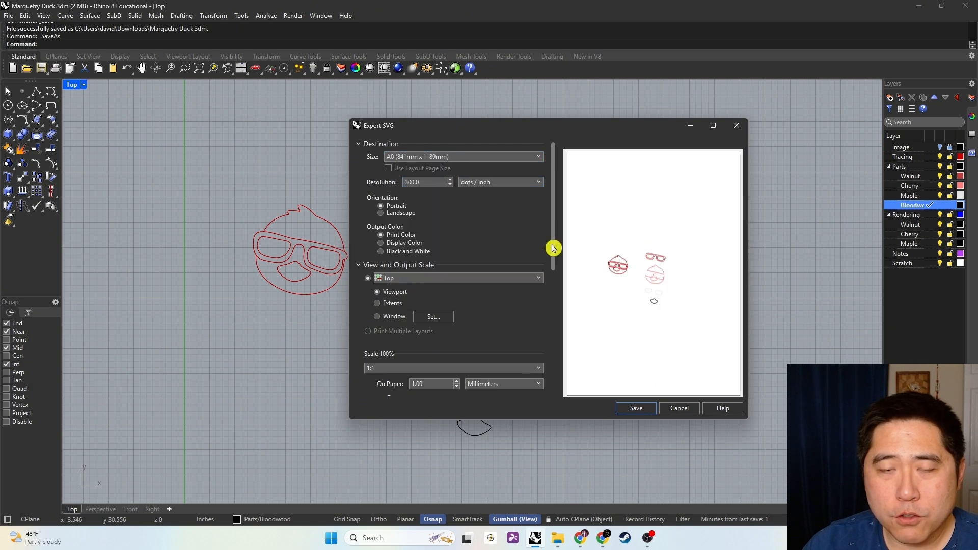
{"action": "left_click", "coordinate": [450, 158]}
{"action": "left_click", "coordinate": [434, 200]}
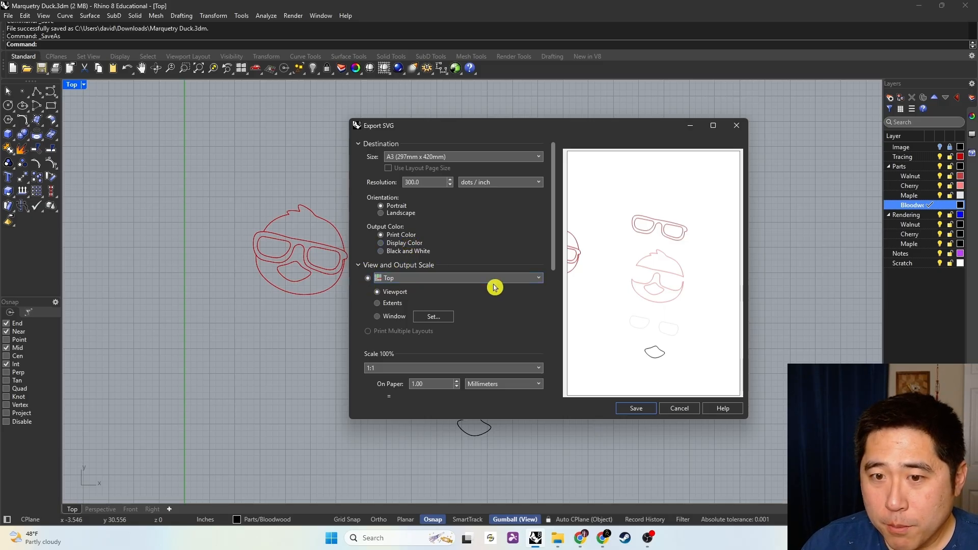
- Try the Perspective and Right views as the SVG export source and return to the Top view
{"action": "left_click", "coordinate": [513, 280]}
{"action": "left_click", "coordinate": [430, 300]}
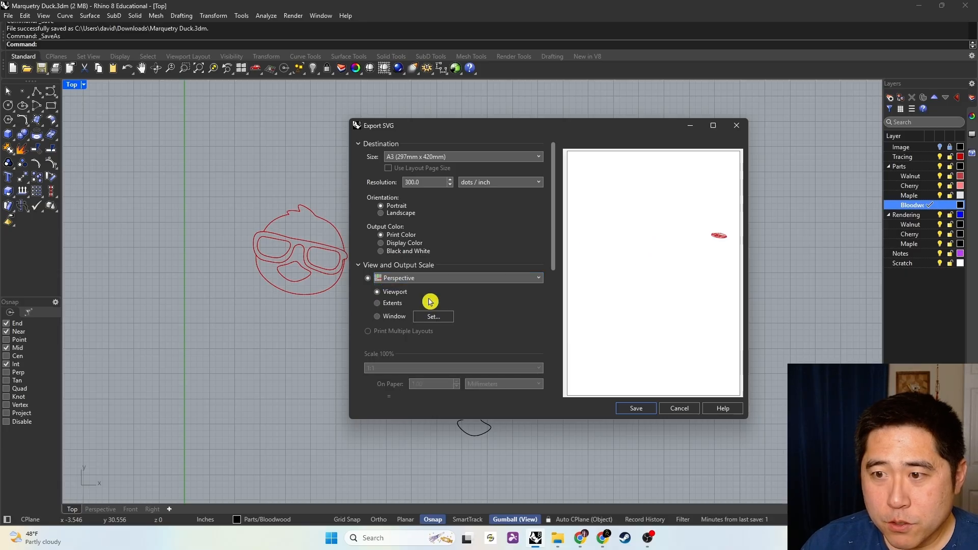
{"action": "left_click", "coordinate": [450, 280]}
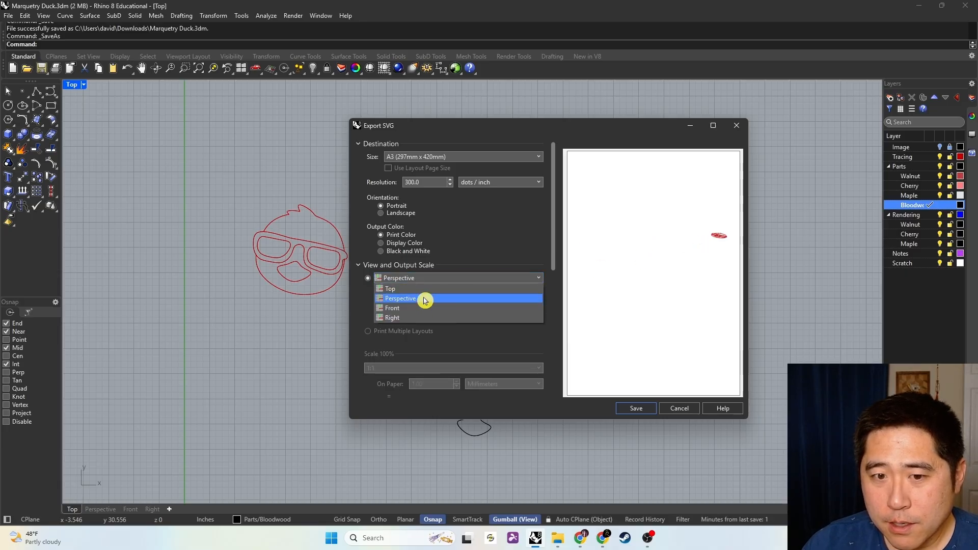
{"action": "left_click", "coordinate": [426, 302]}
{"action": "left_click", "coordinate": [423, 278]}
{"action": "left_click", "coordinate": [406, 319]}
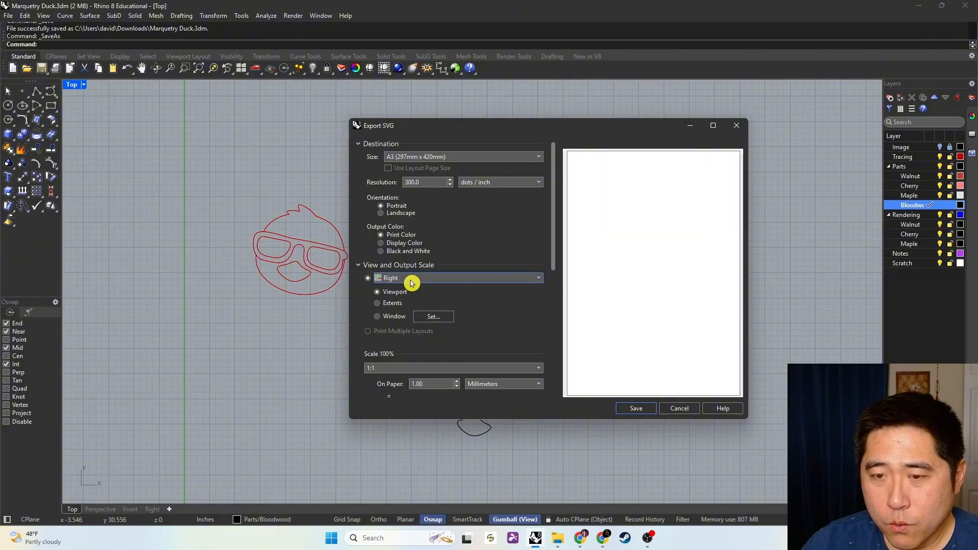
{"action": "left_click", "coordinate": [412, 279]}
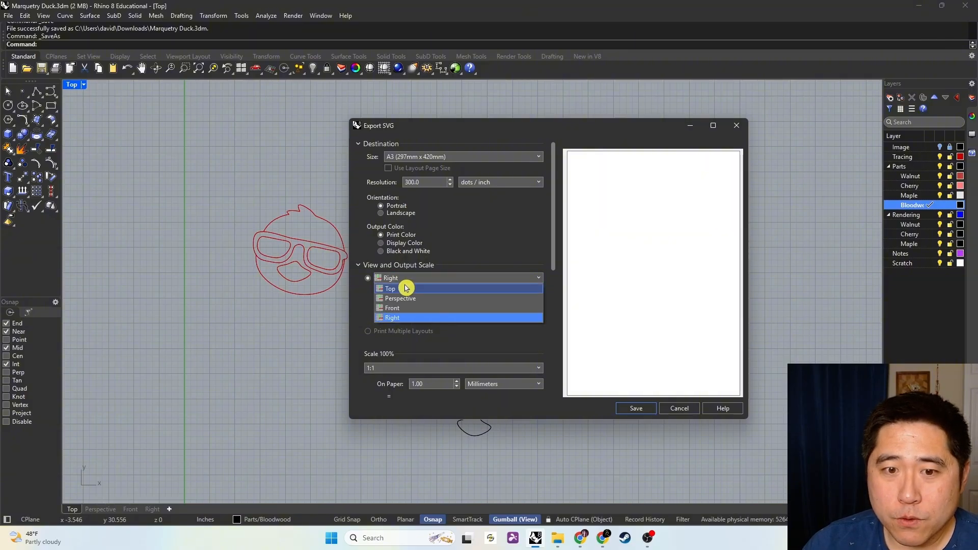
{"action": "left_click", "coordinate": [407, 286]}
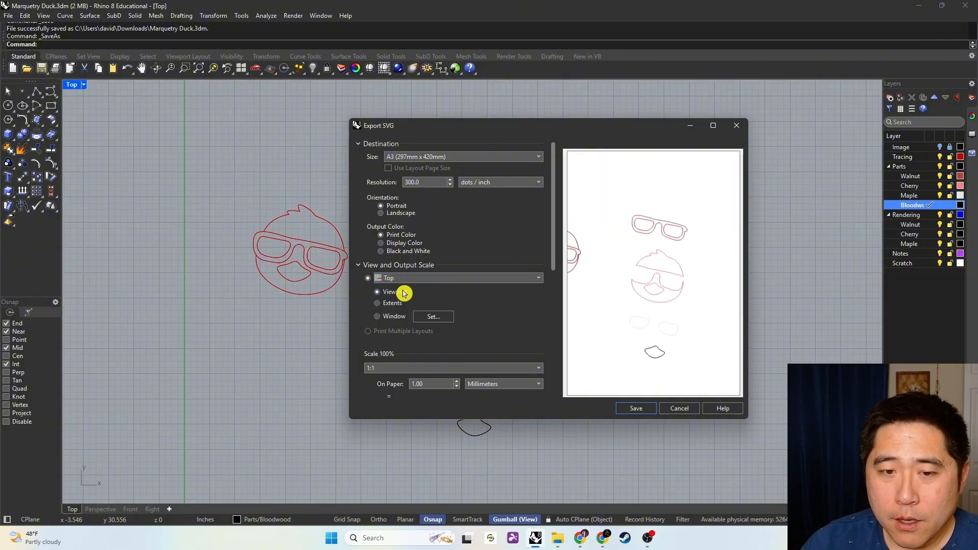
- Set the SVG output to the Top view's extents at 1:1 scale and save the file
{"action": "left_click", "coordinate": [379, 304]}
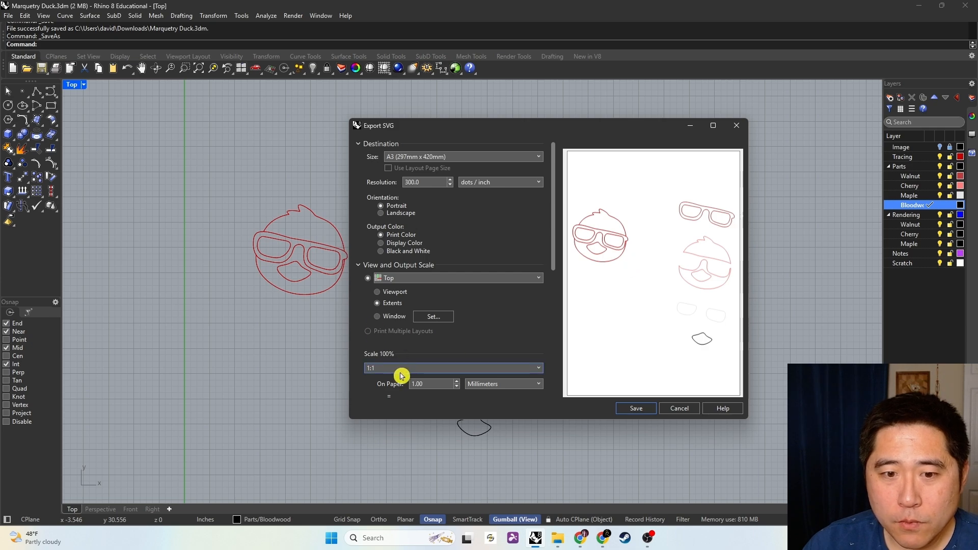
{"action": "left_click_drag", "start_coordinate": [554, 249], "coordinate": [556, 298]}
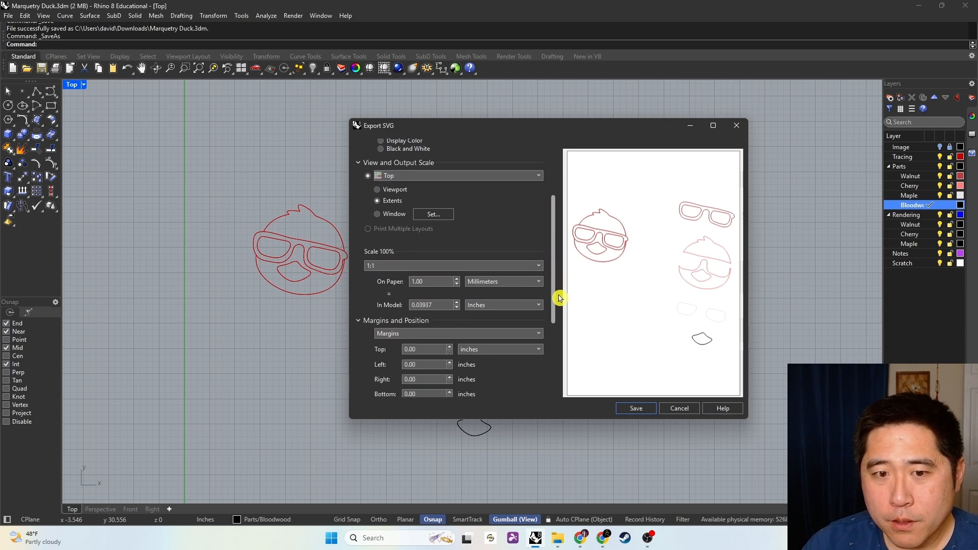
{"action": "left_click", "coordinate": [377, 267]}
{"action": "left_click", "coordinate": [388, 316]}
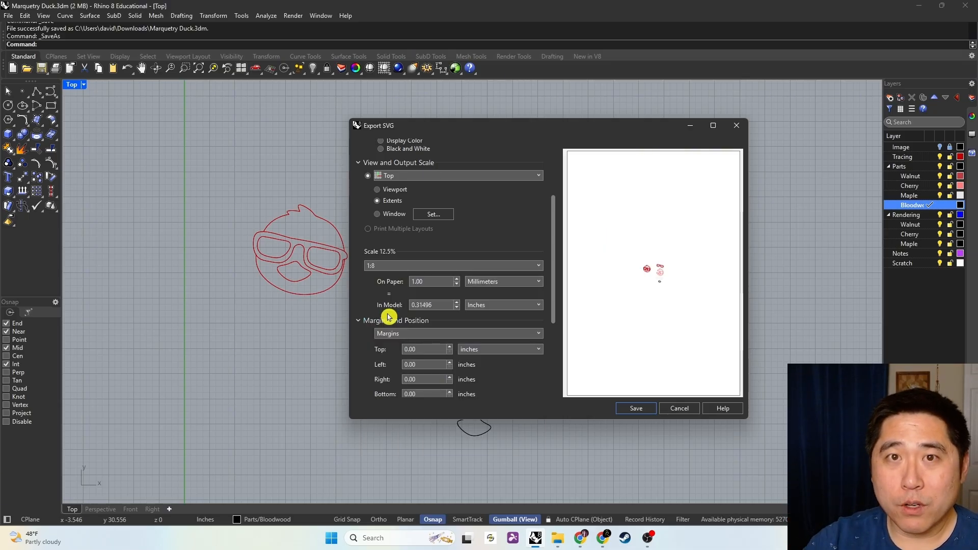
{"action": "left_click", "coordinate": [386, 267]}
{"action": "left_click", "coordinate": [386, 275]}
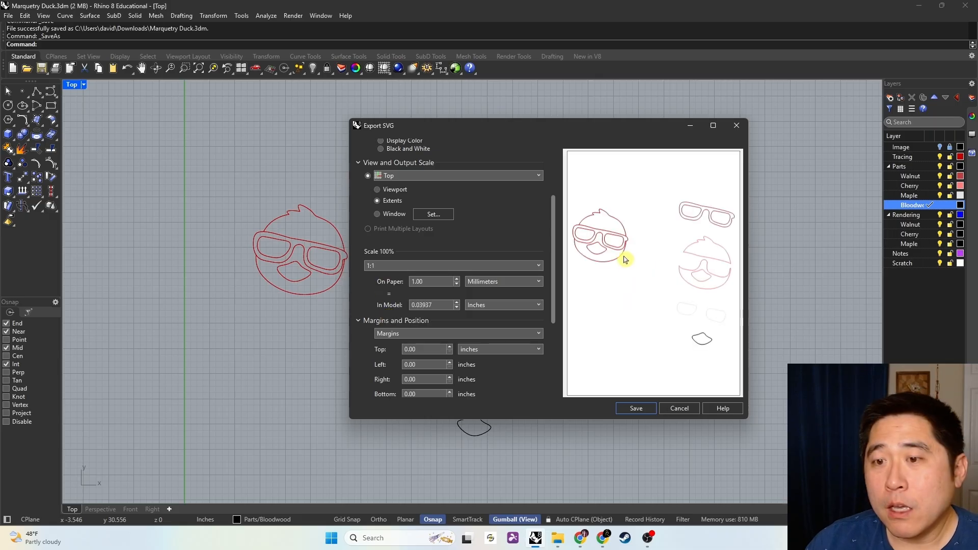
{"action": "left_click", "coordinate": [636, 409]}
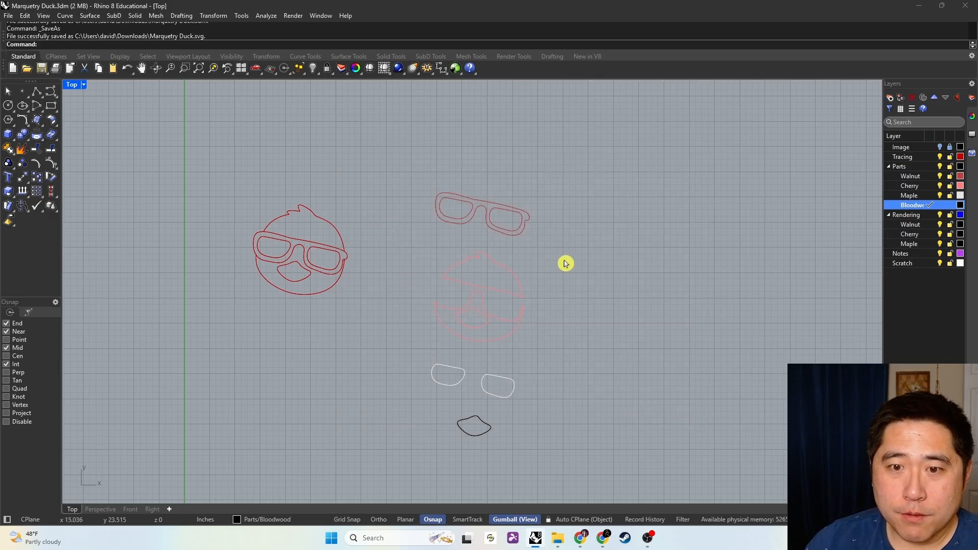